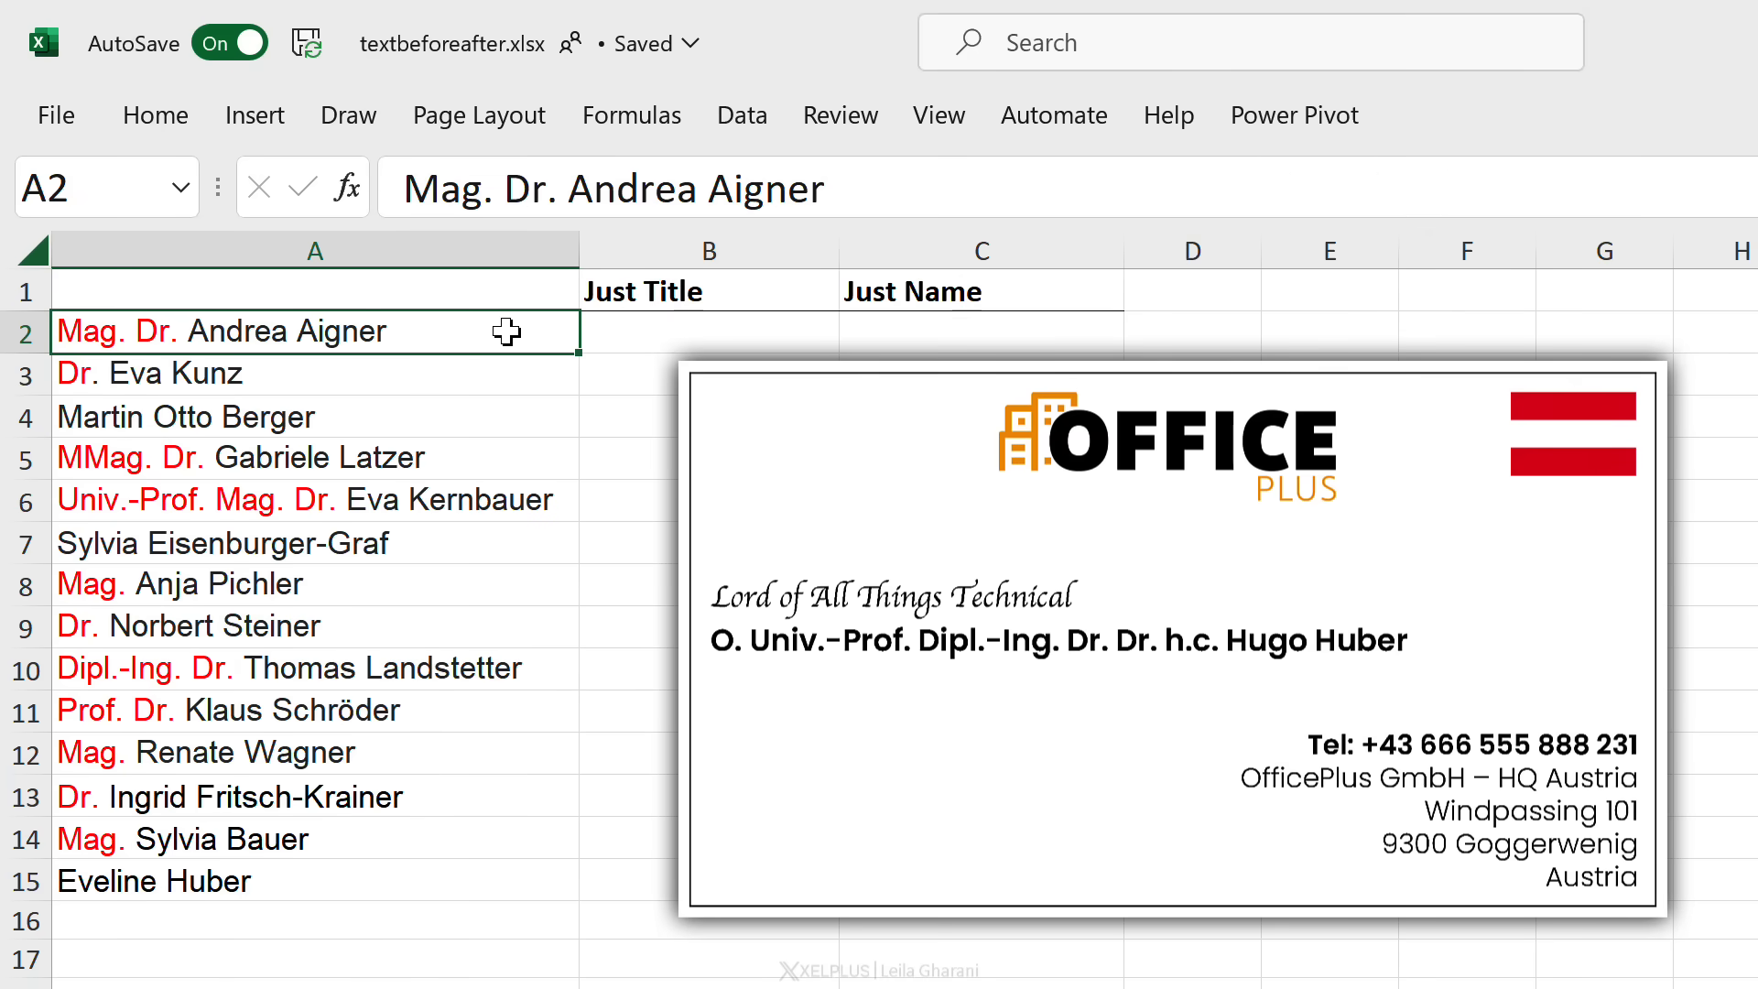
Highlight the Just Title (B2:B15) and Just Name (C2:C15) ranges that need filling.
click(413, 499)
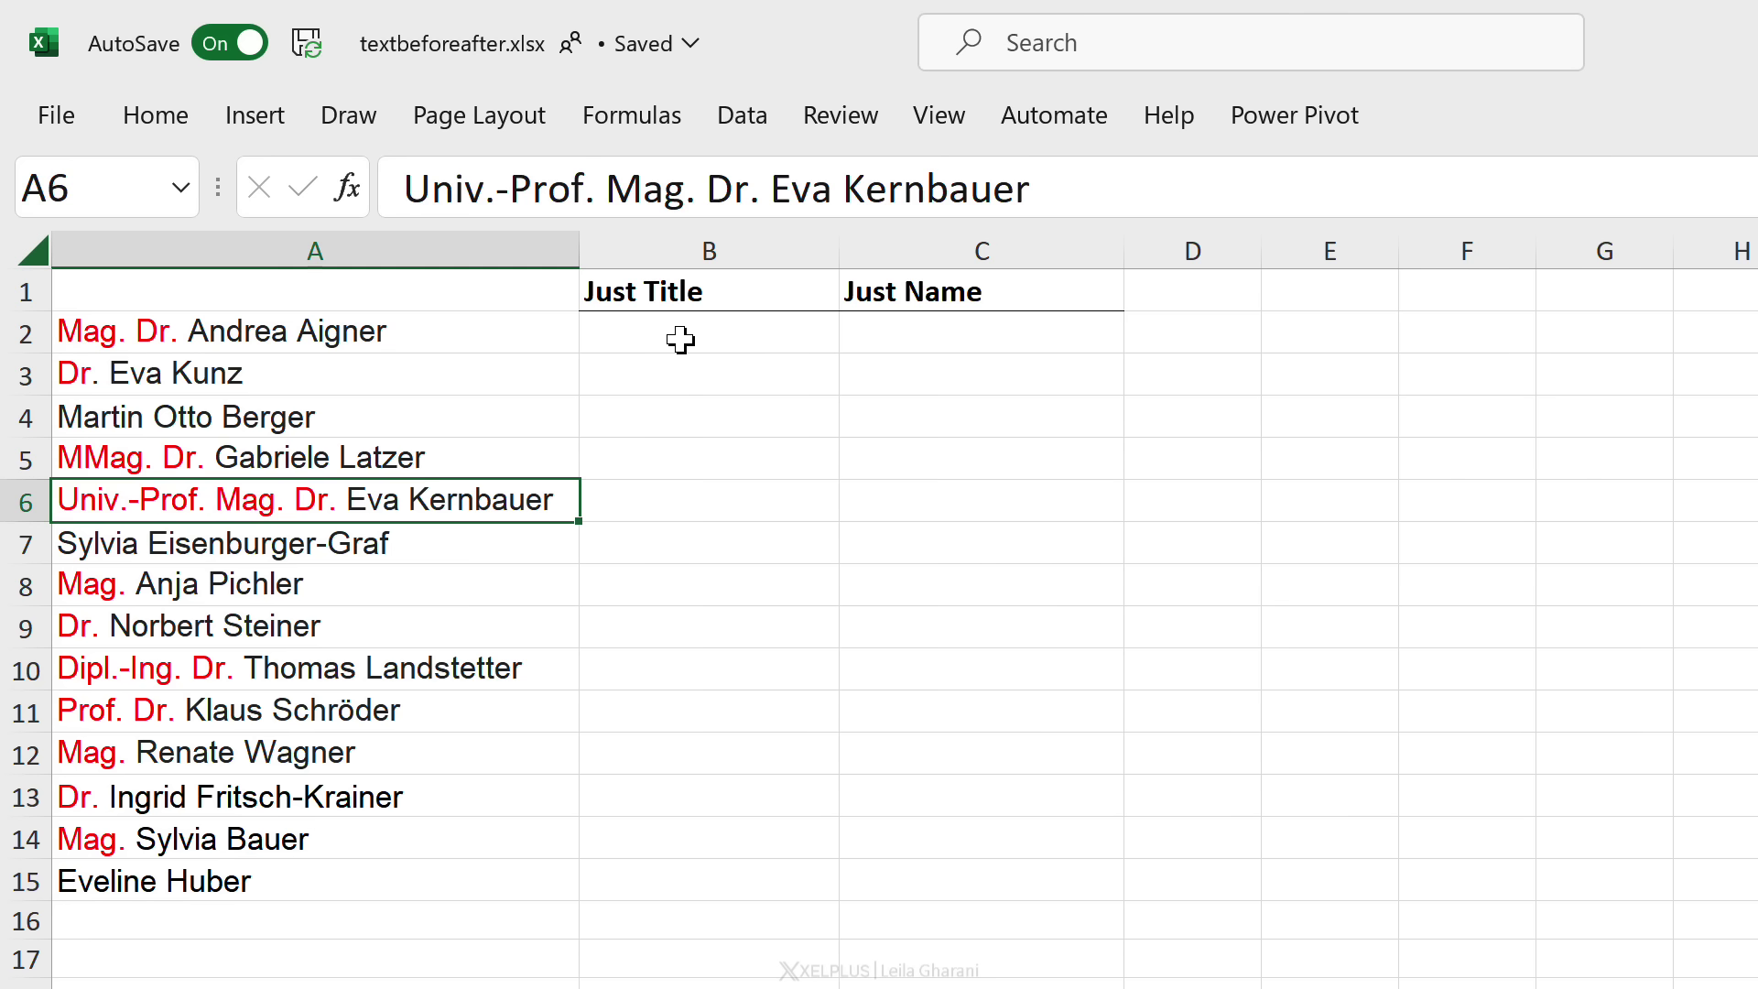
drag(681, 339, 669, 893)
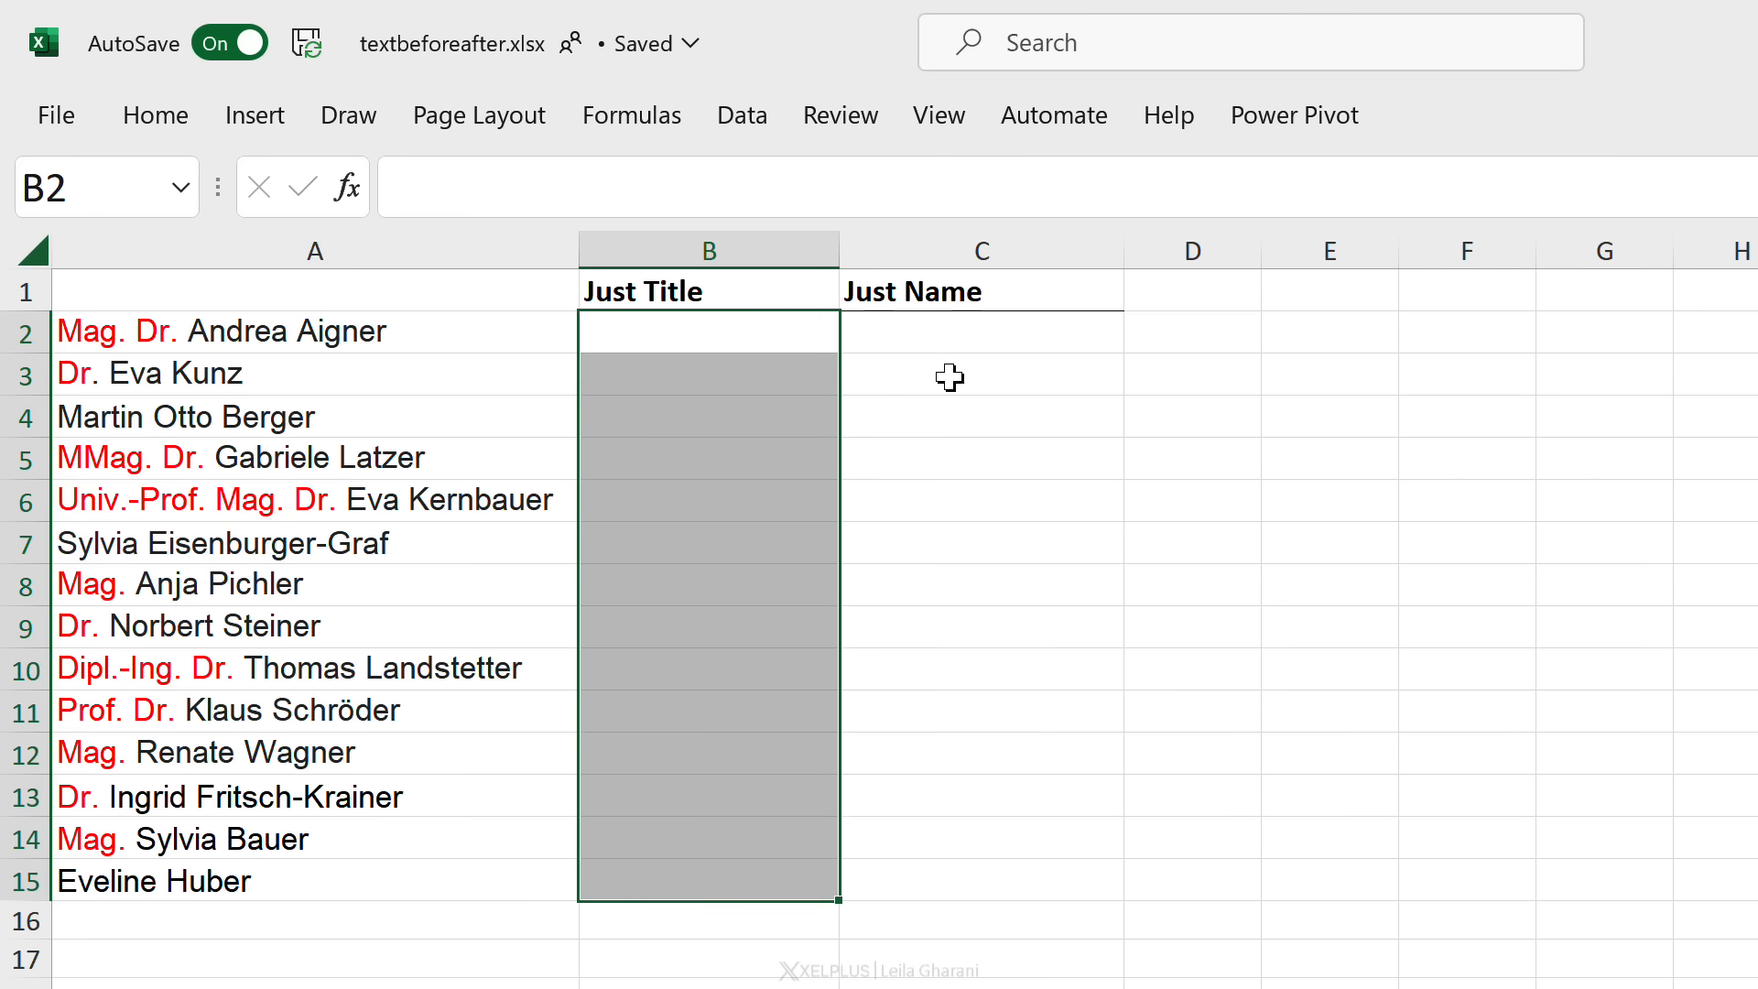
drag(956, 330, 932, 872)
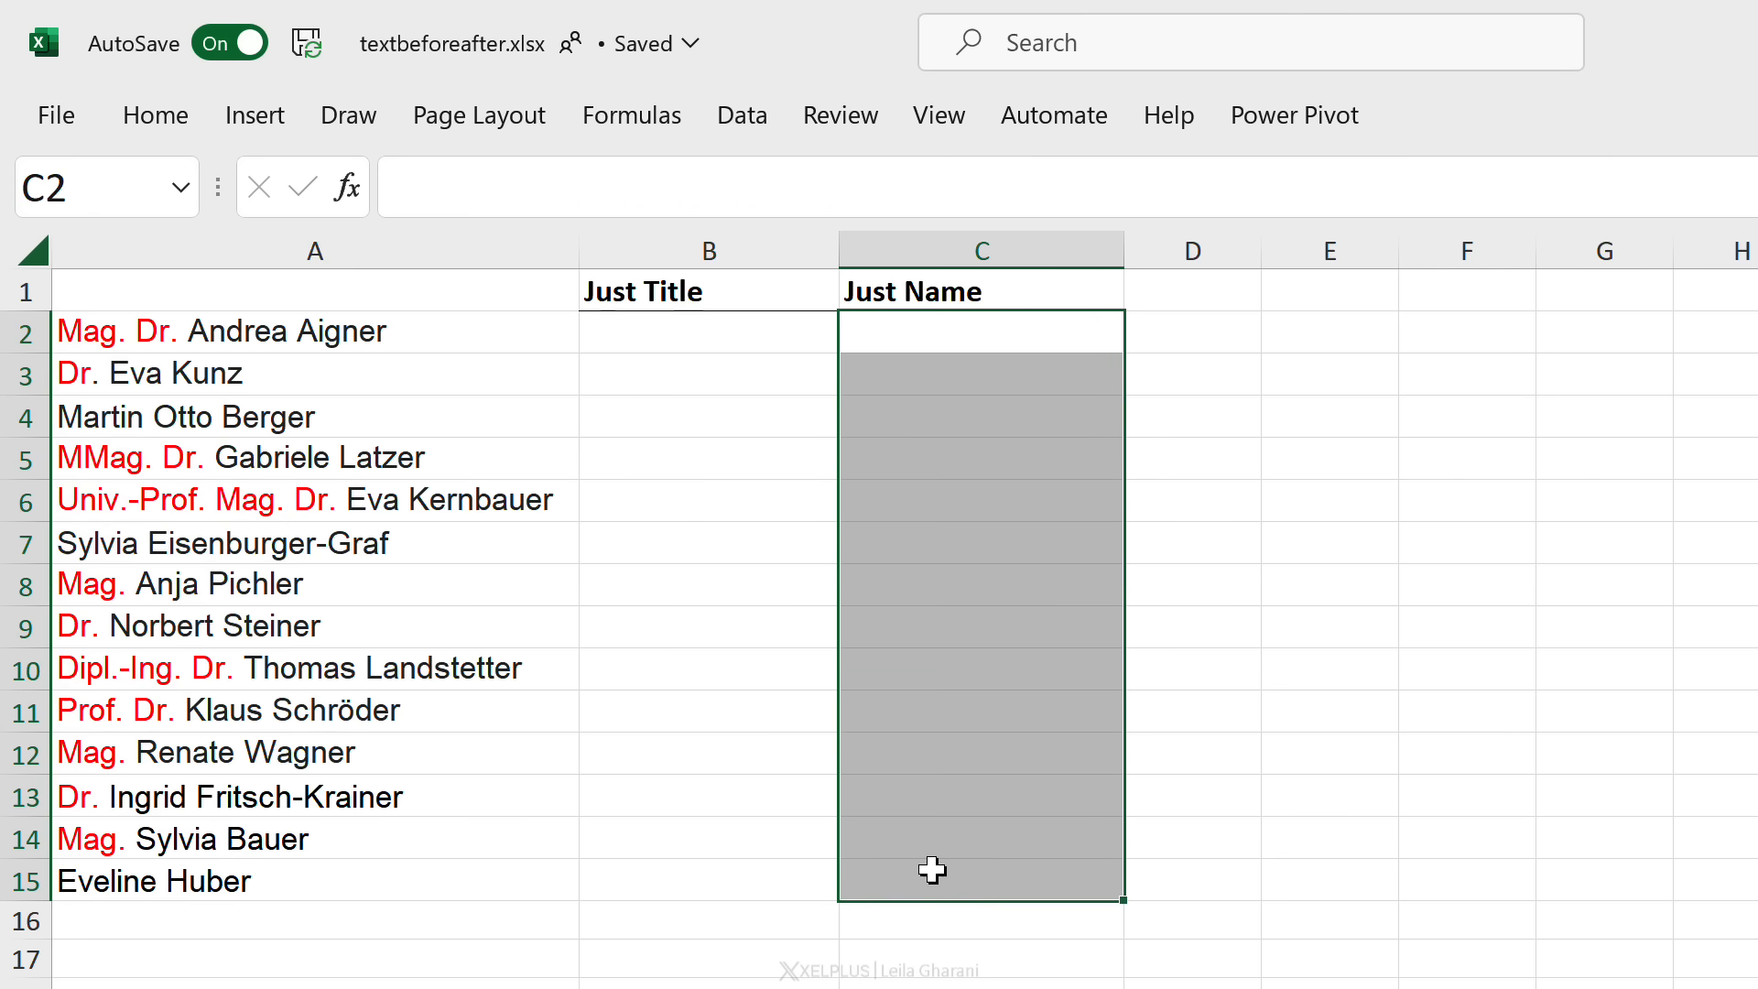
click(946, 668)
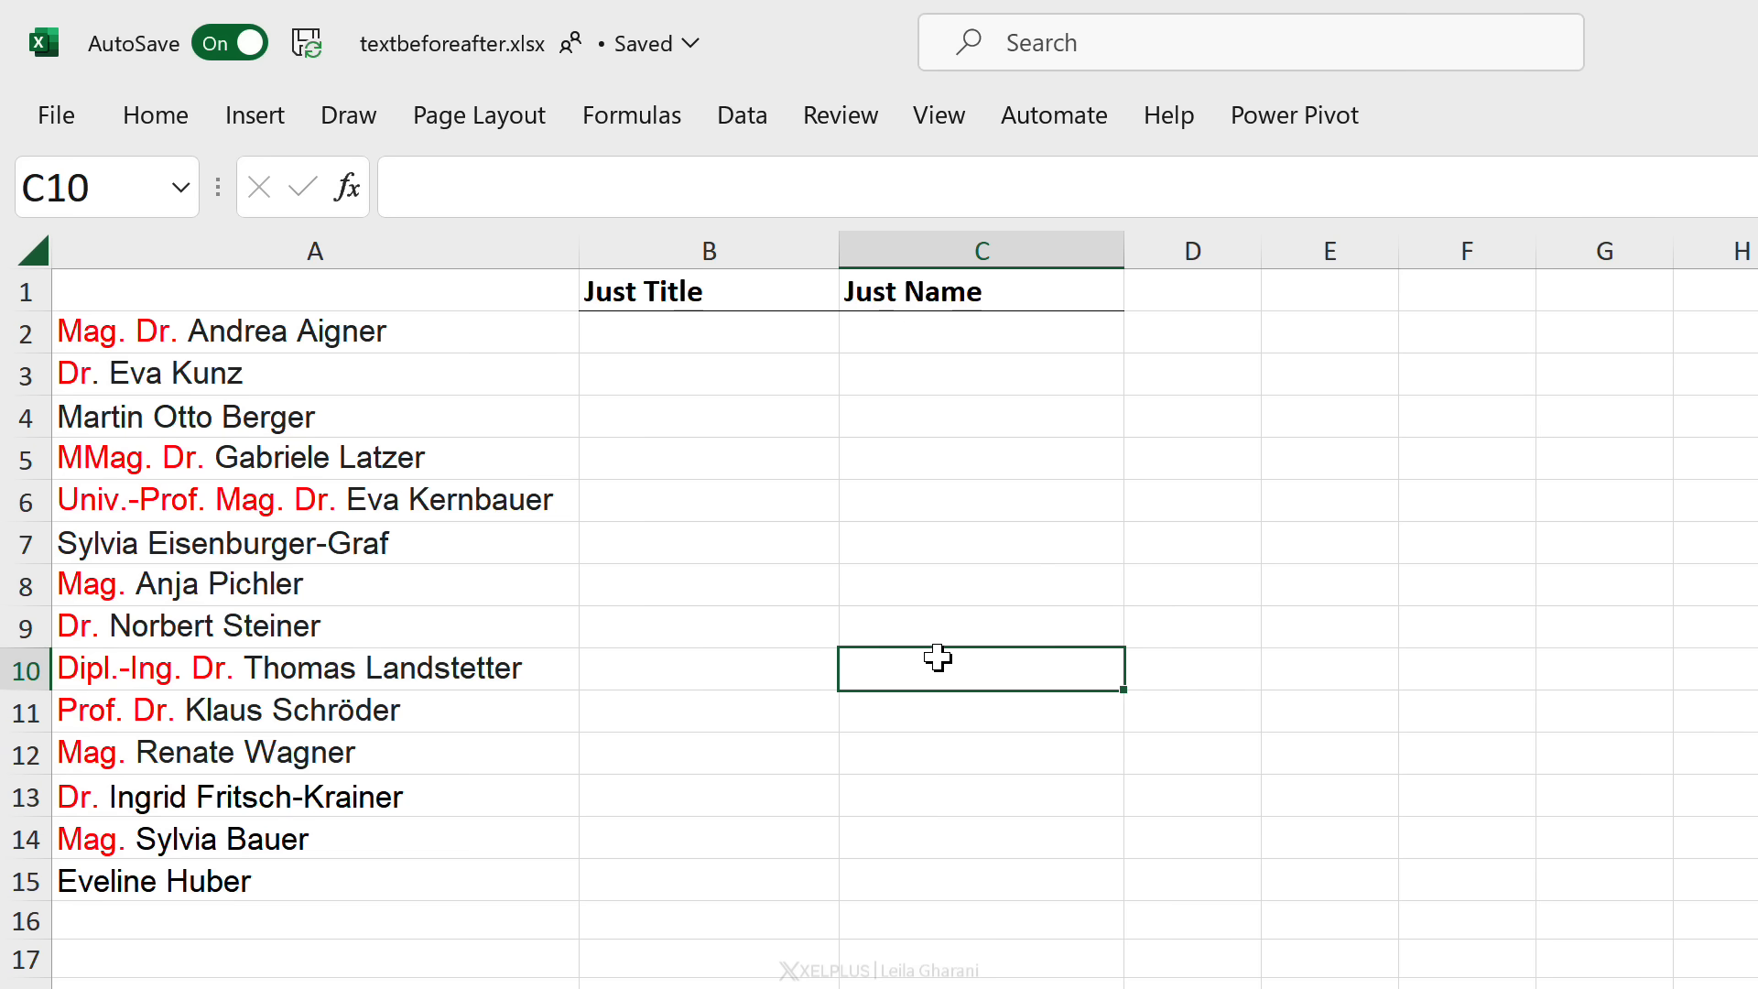
Select B2, then review sample entries in A2–A6, including untitled and multi-title names.
click(738, 330)
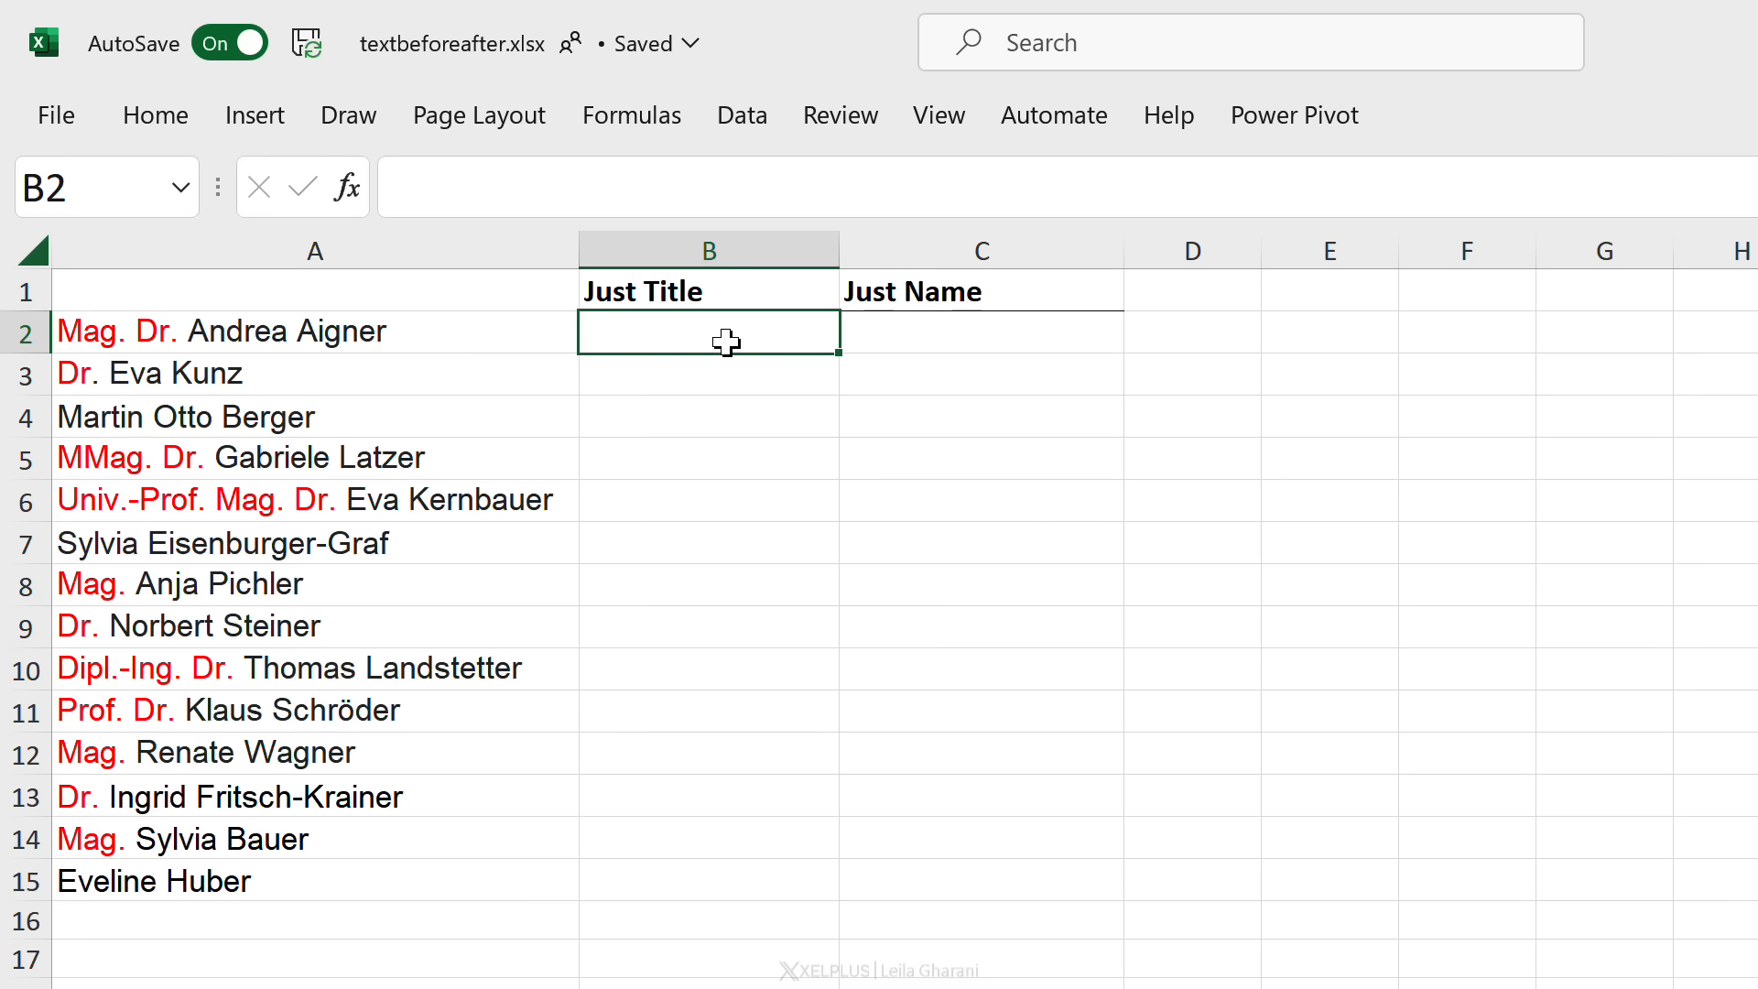
click(325, 331)
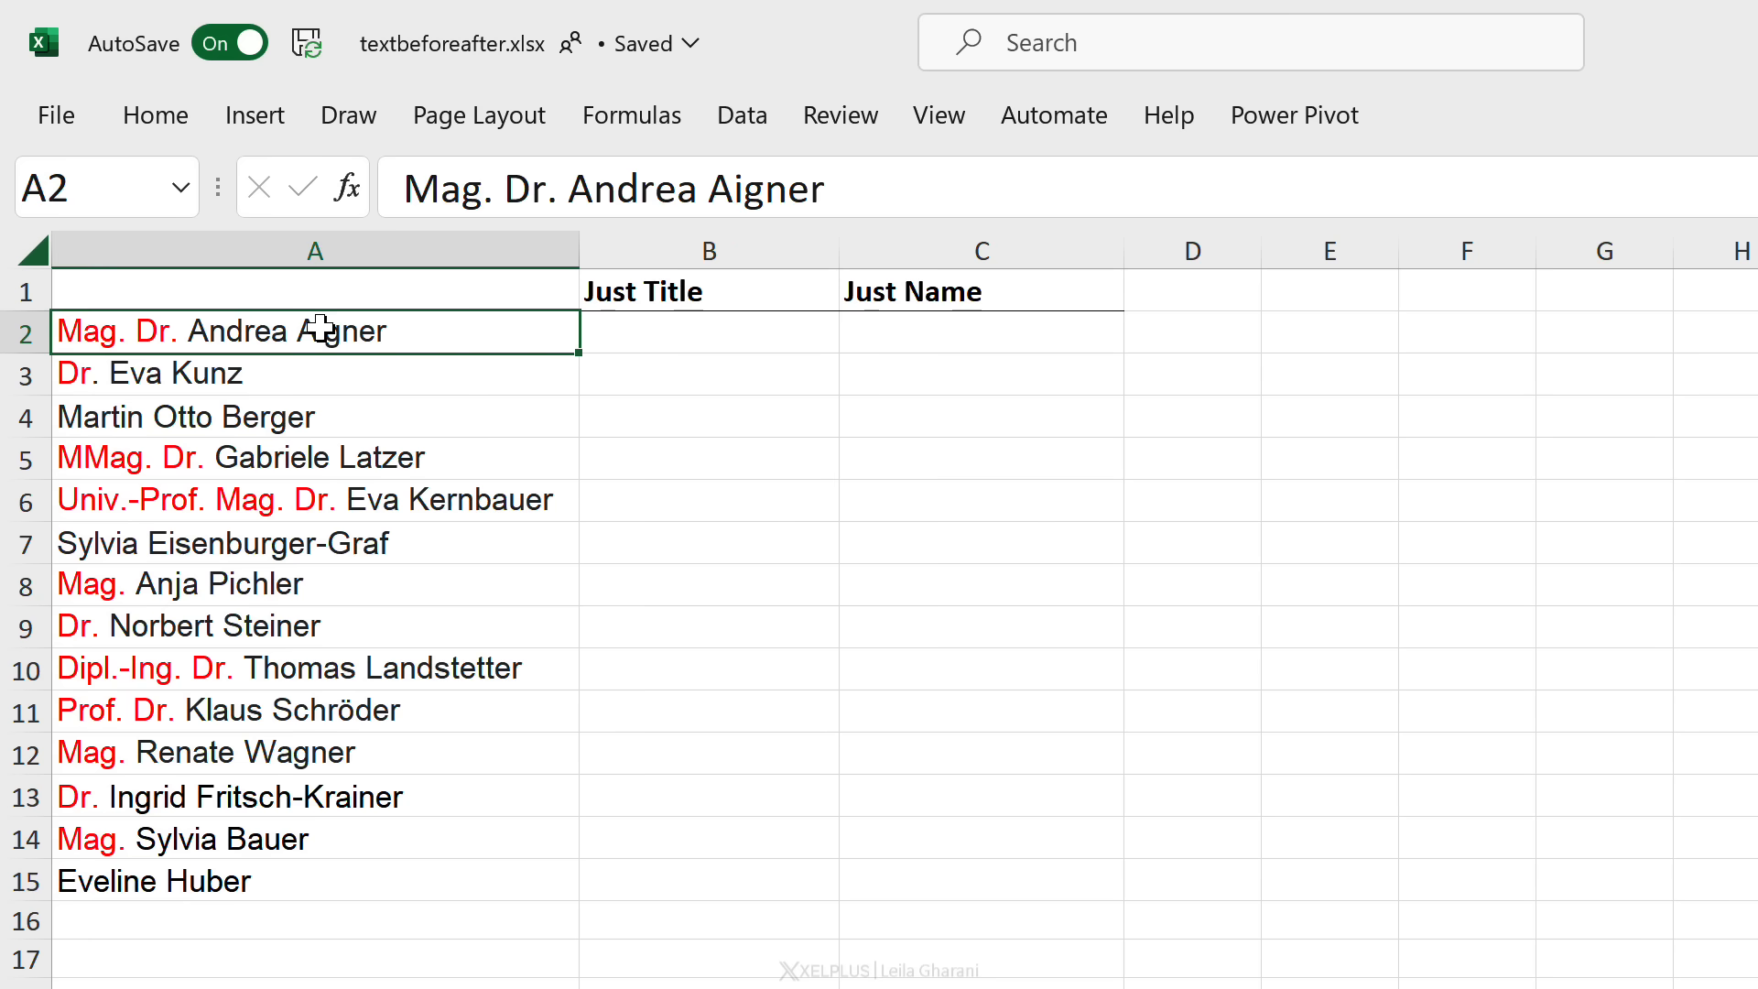
click(298, 385)
click(293, 418)
click(306, 504)
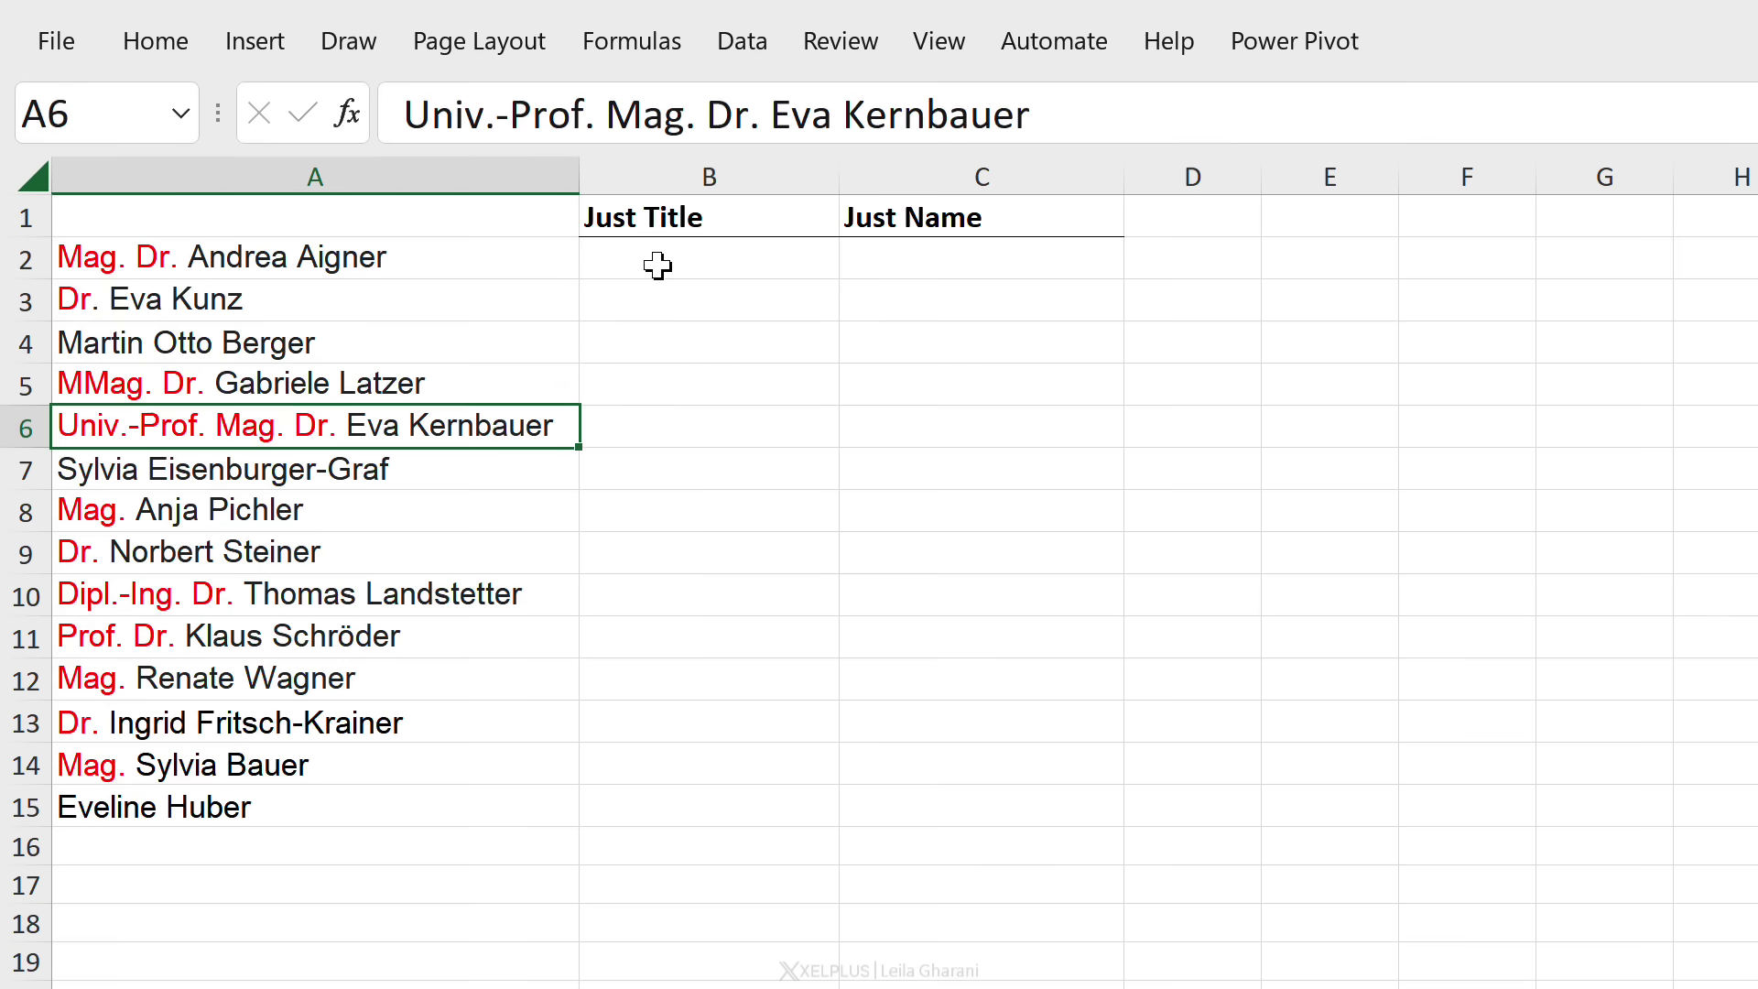
Start =TEXTBEFORE( in B2, chosen from the TEXTAFTER/TEXTBEFORE suggestions.
click(656, 265)
text(=)
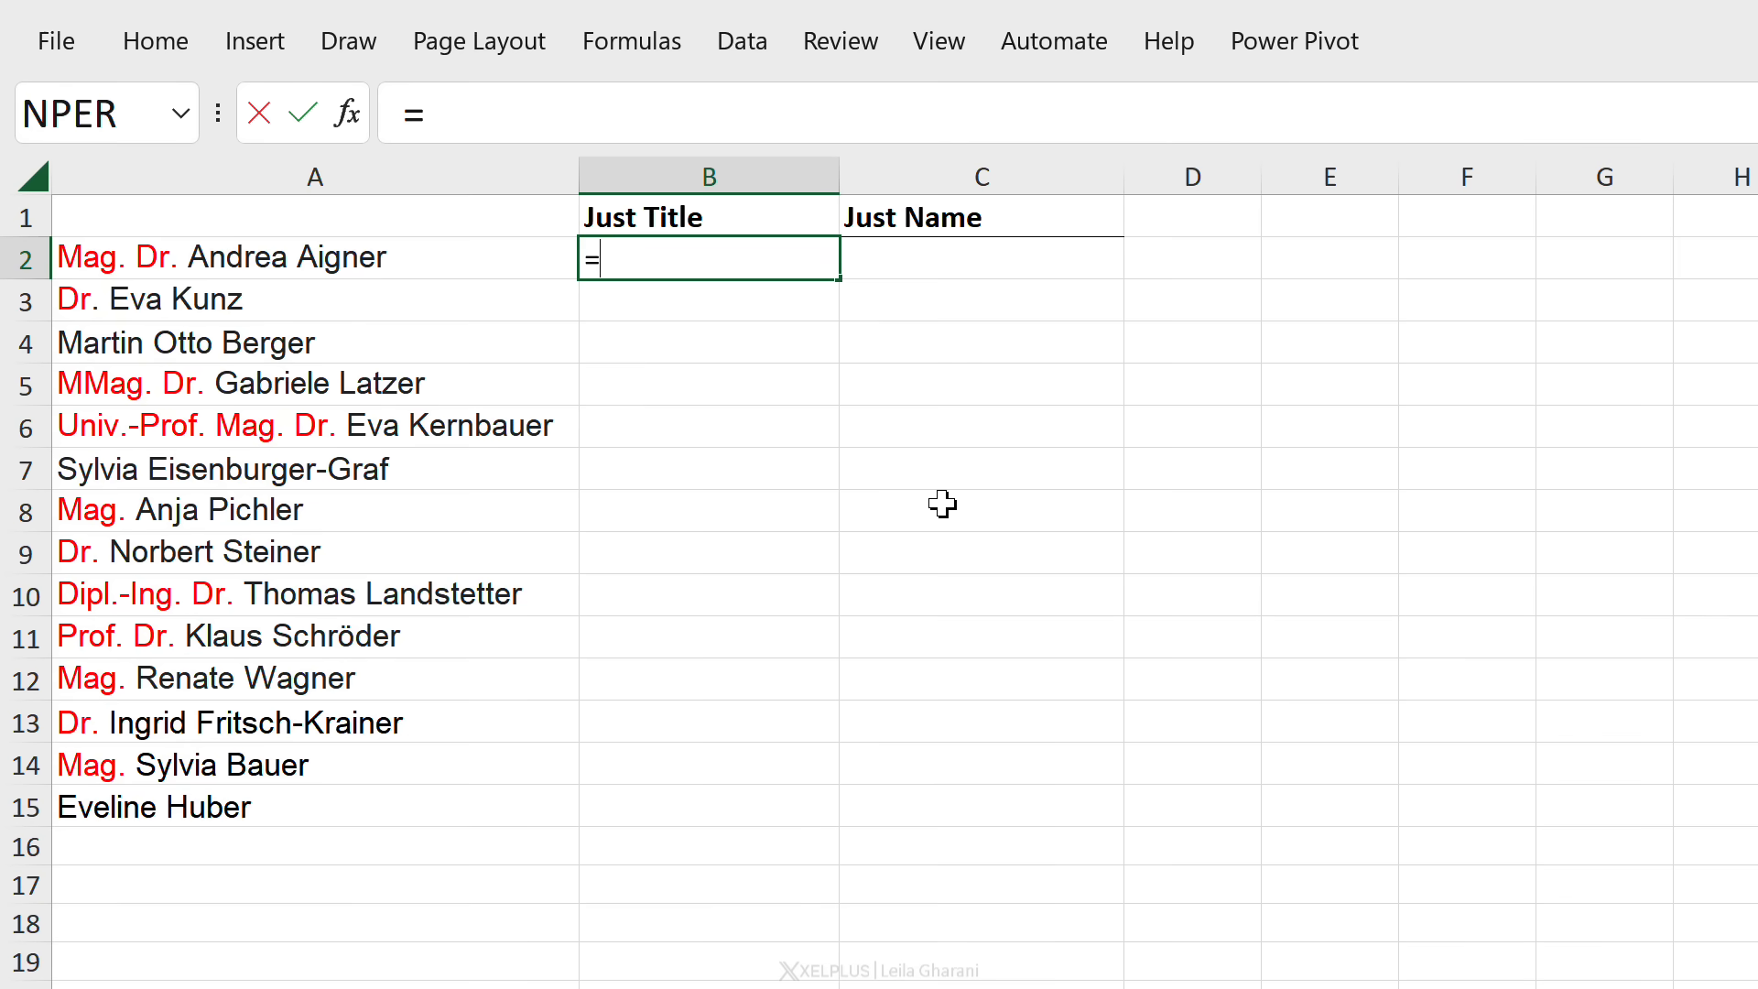
text(text)
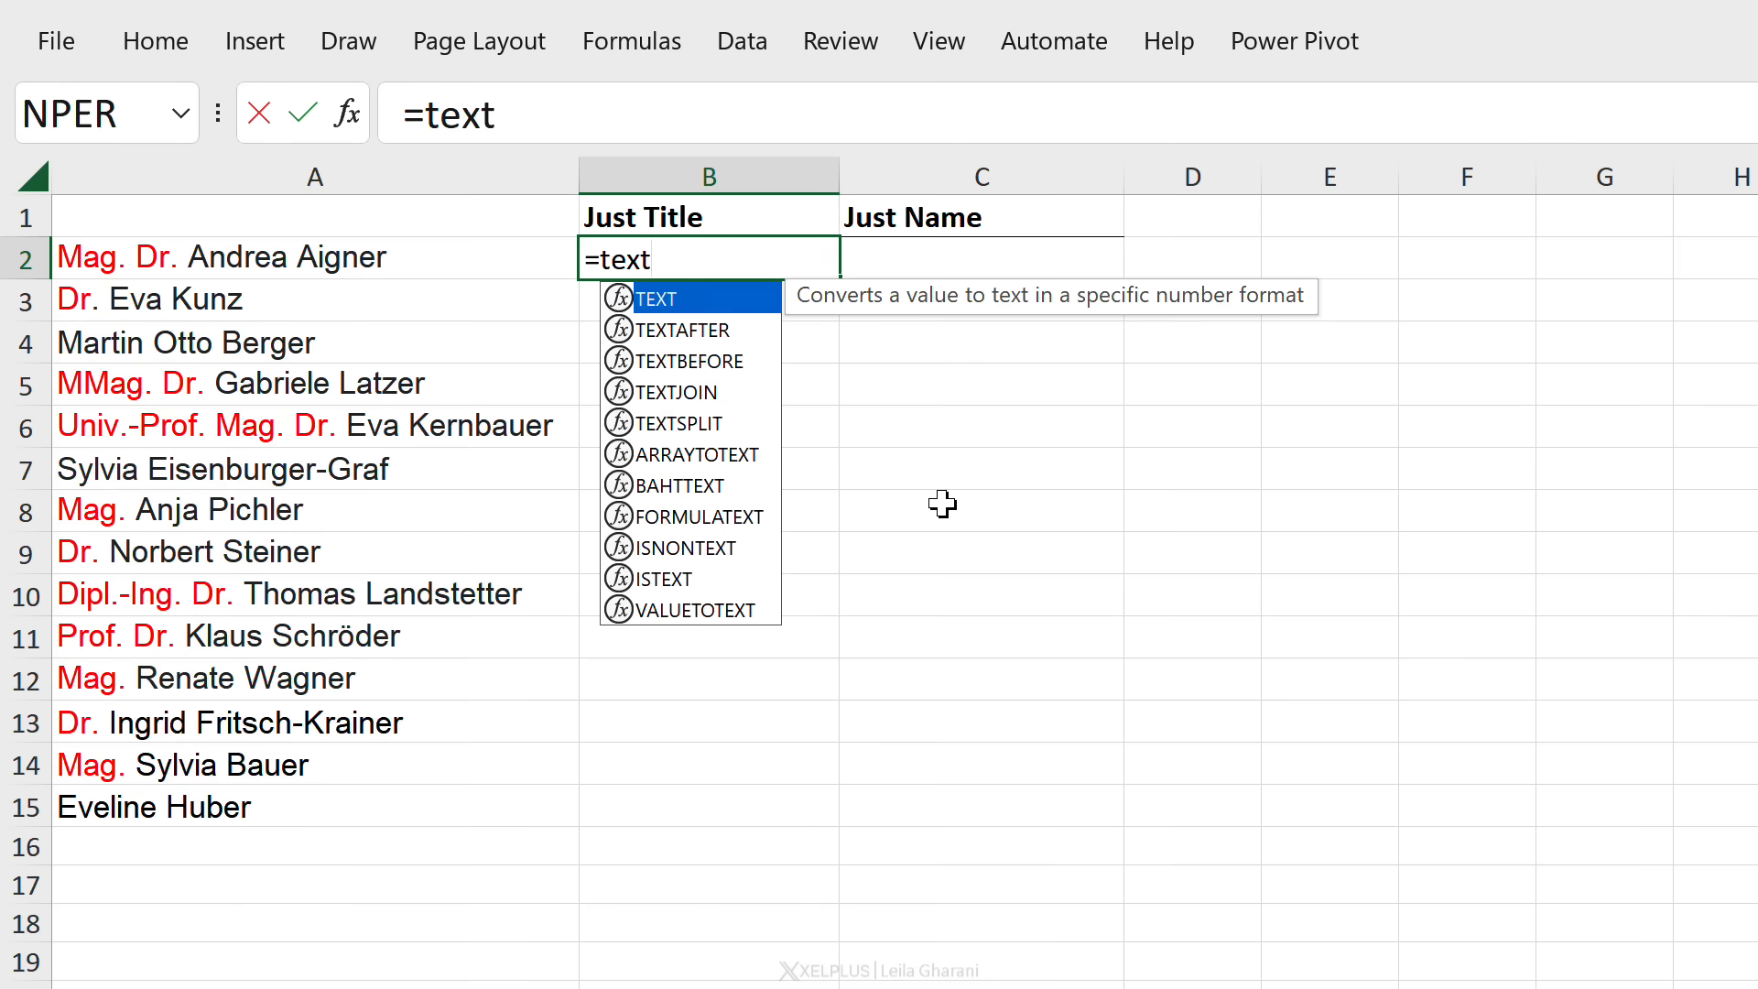
key(Down)
key(Down)
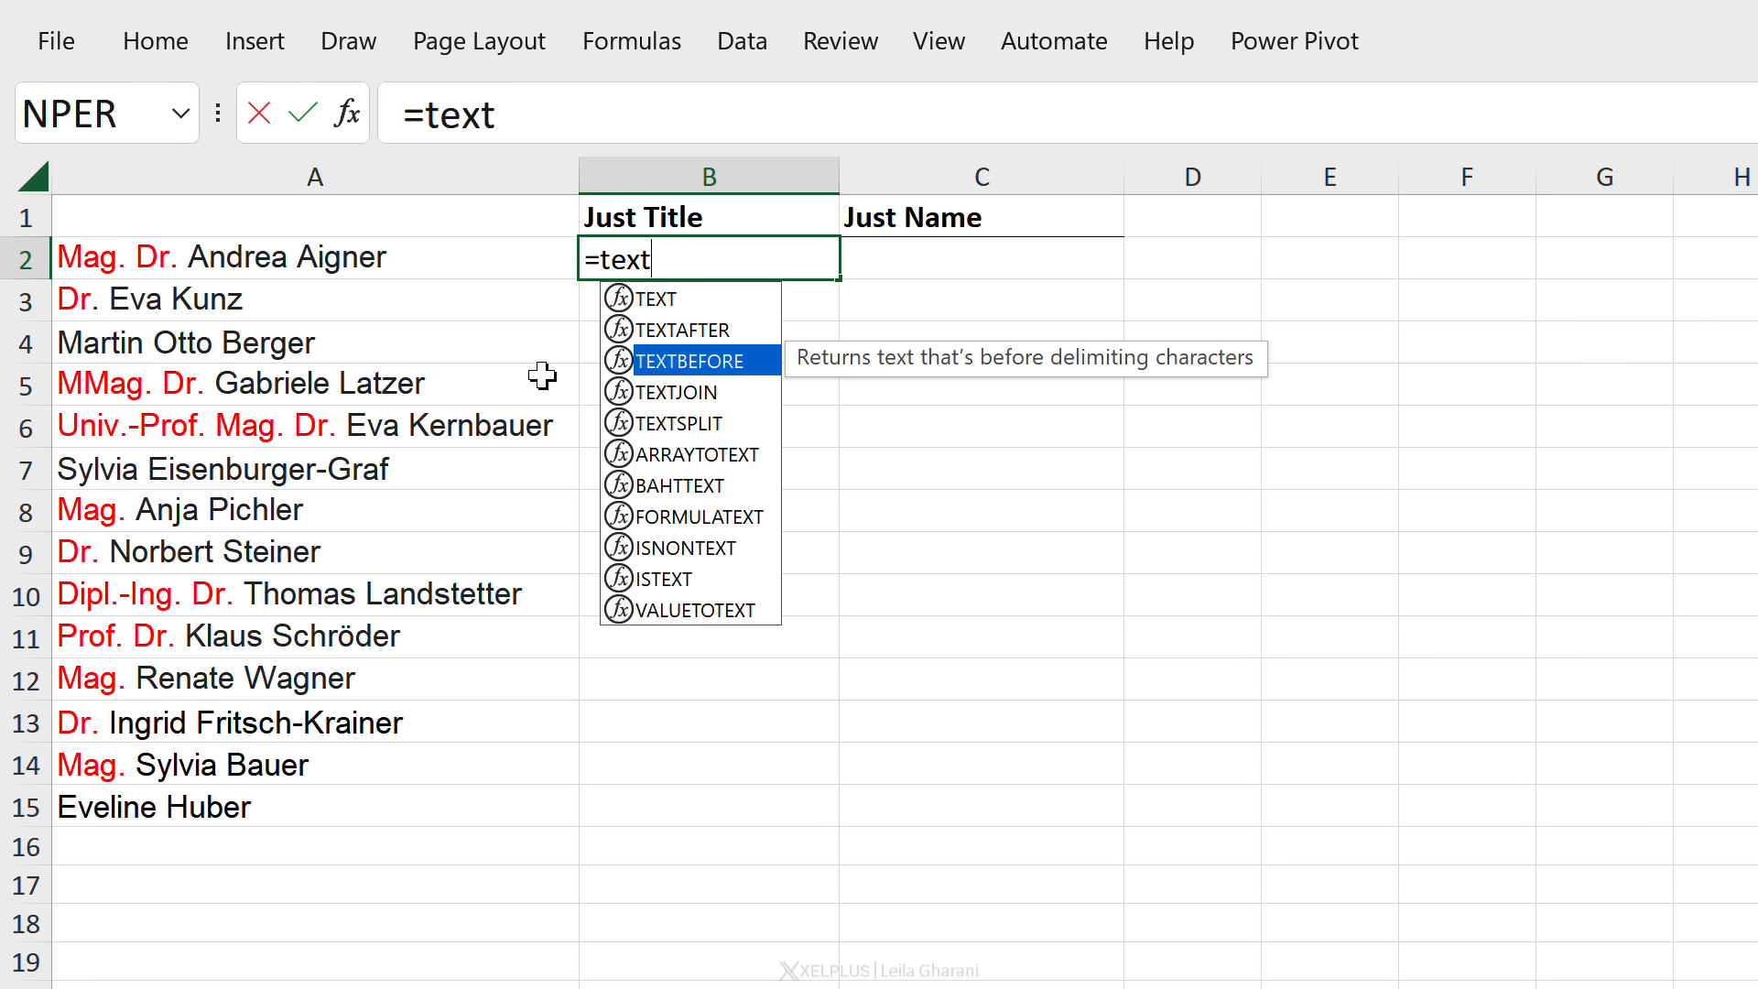
key(Up)
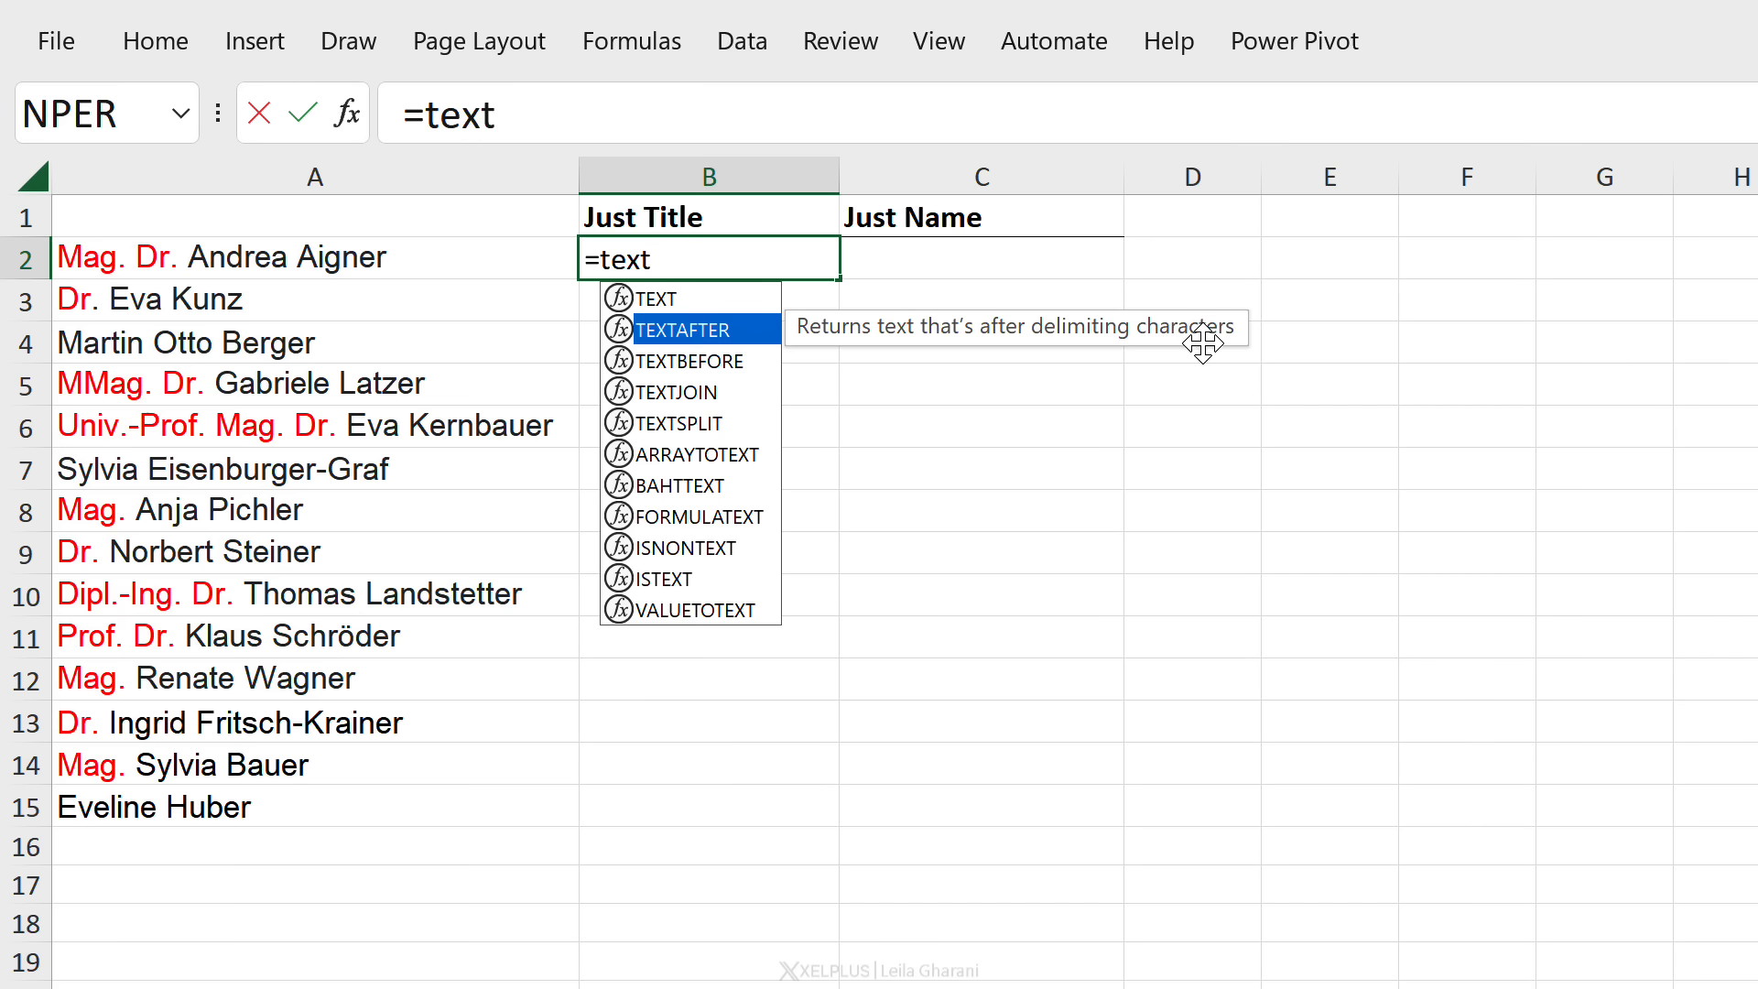
key(Down)
key(Tab)
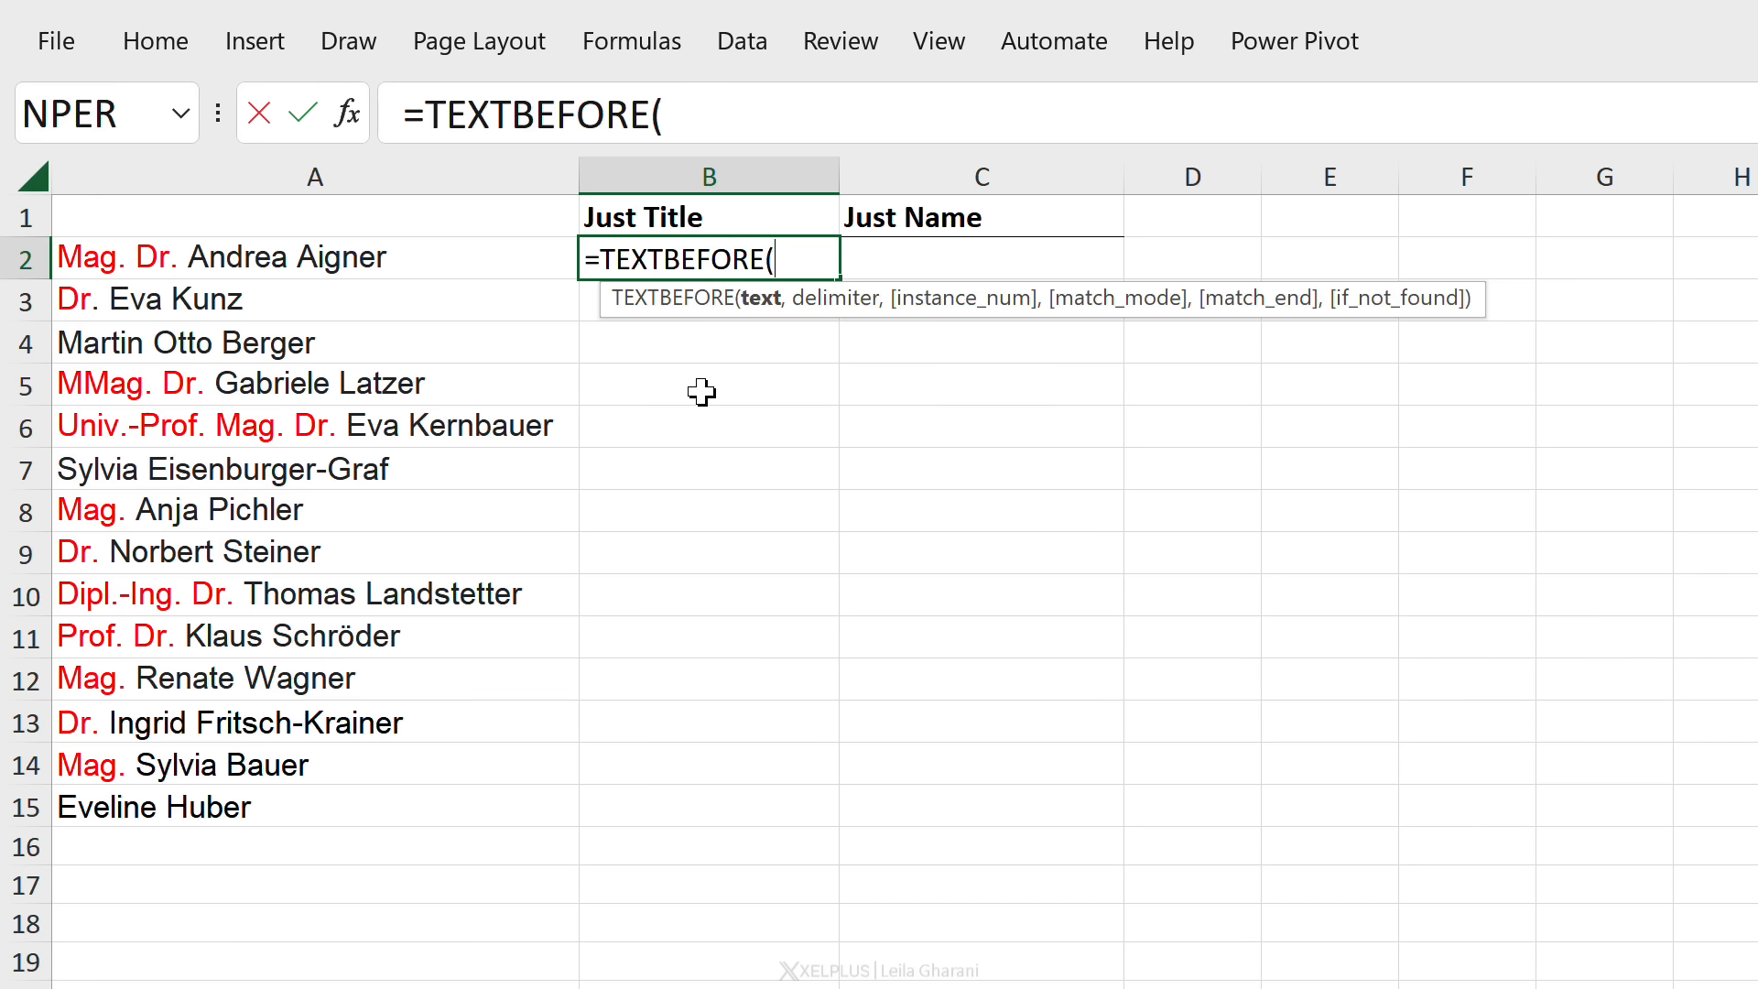
Complete B2 as =TEXTBEFORE(A2,". ",2) so it returns Mag. Dr.
click(447, 275)
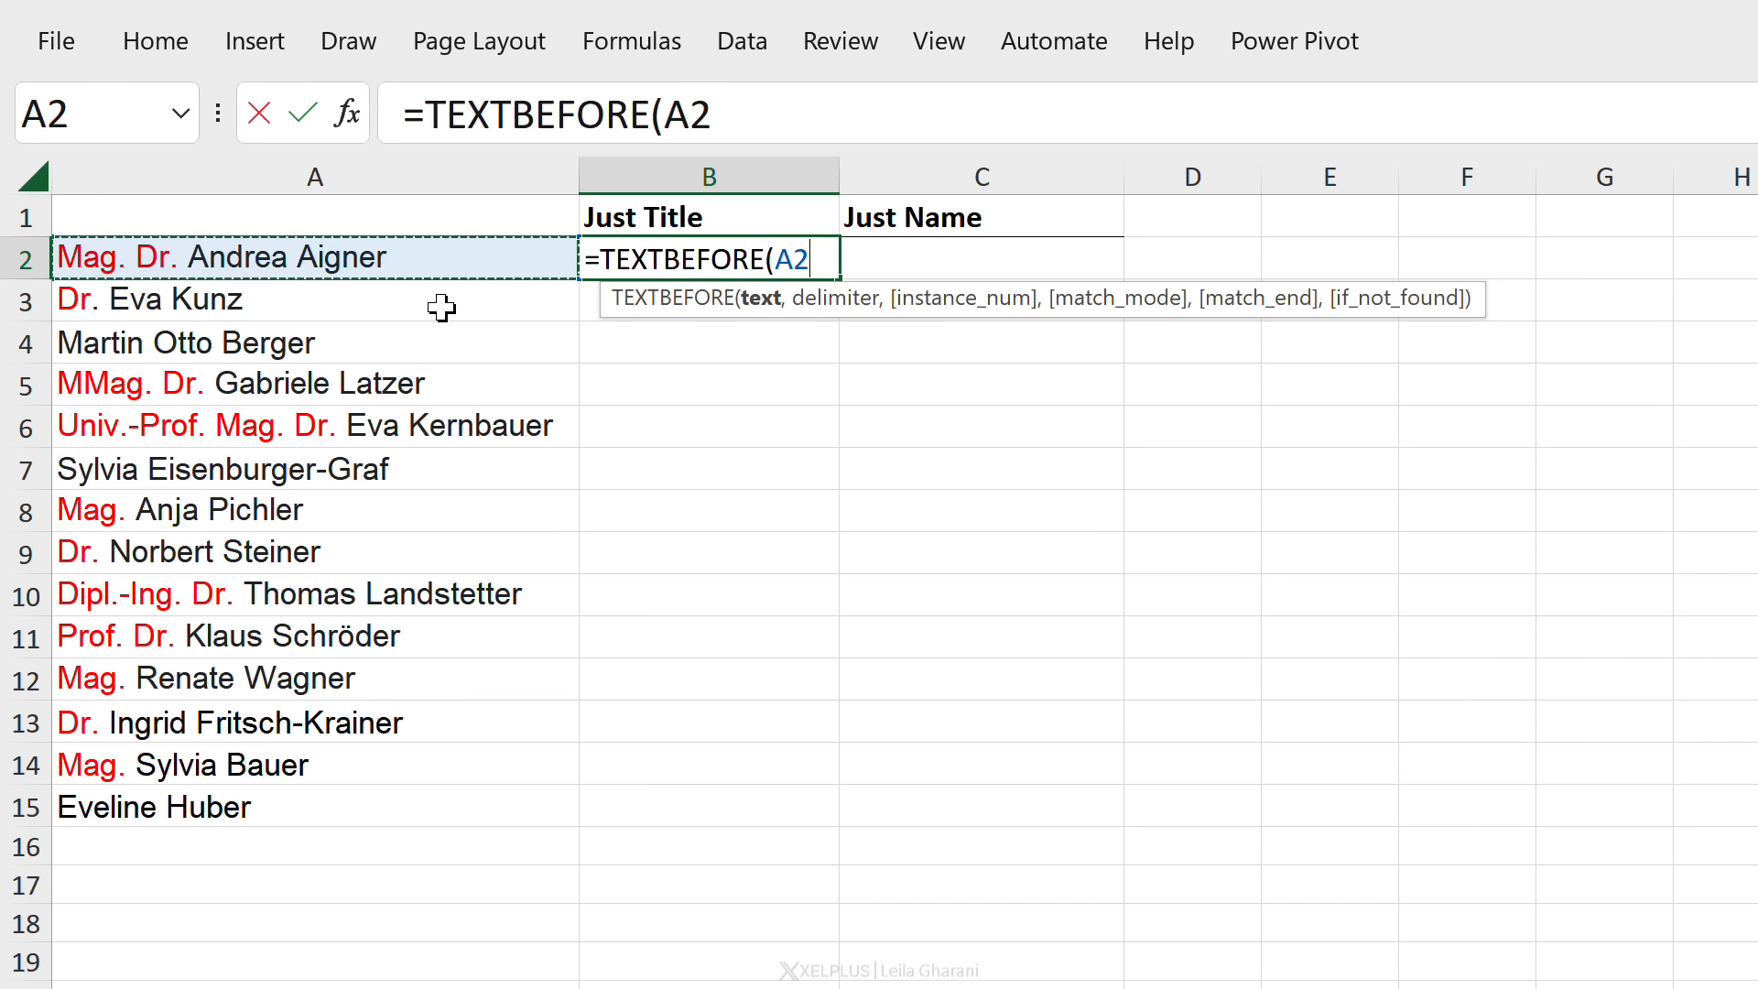
text(,".)
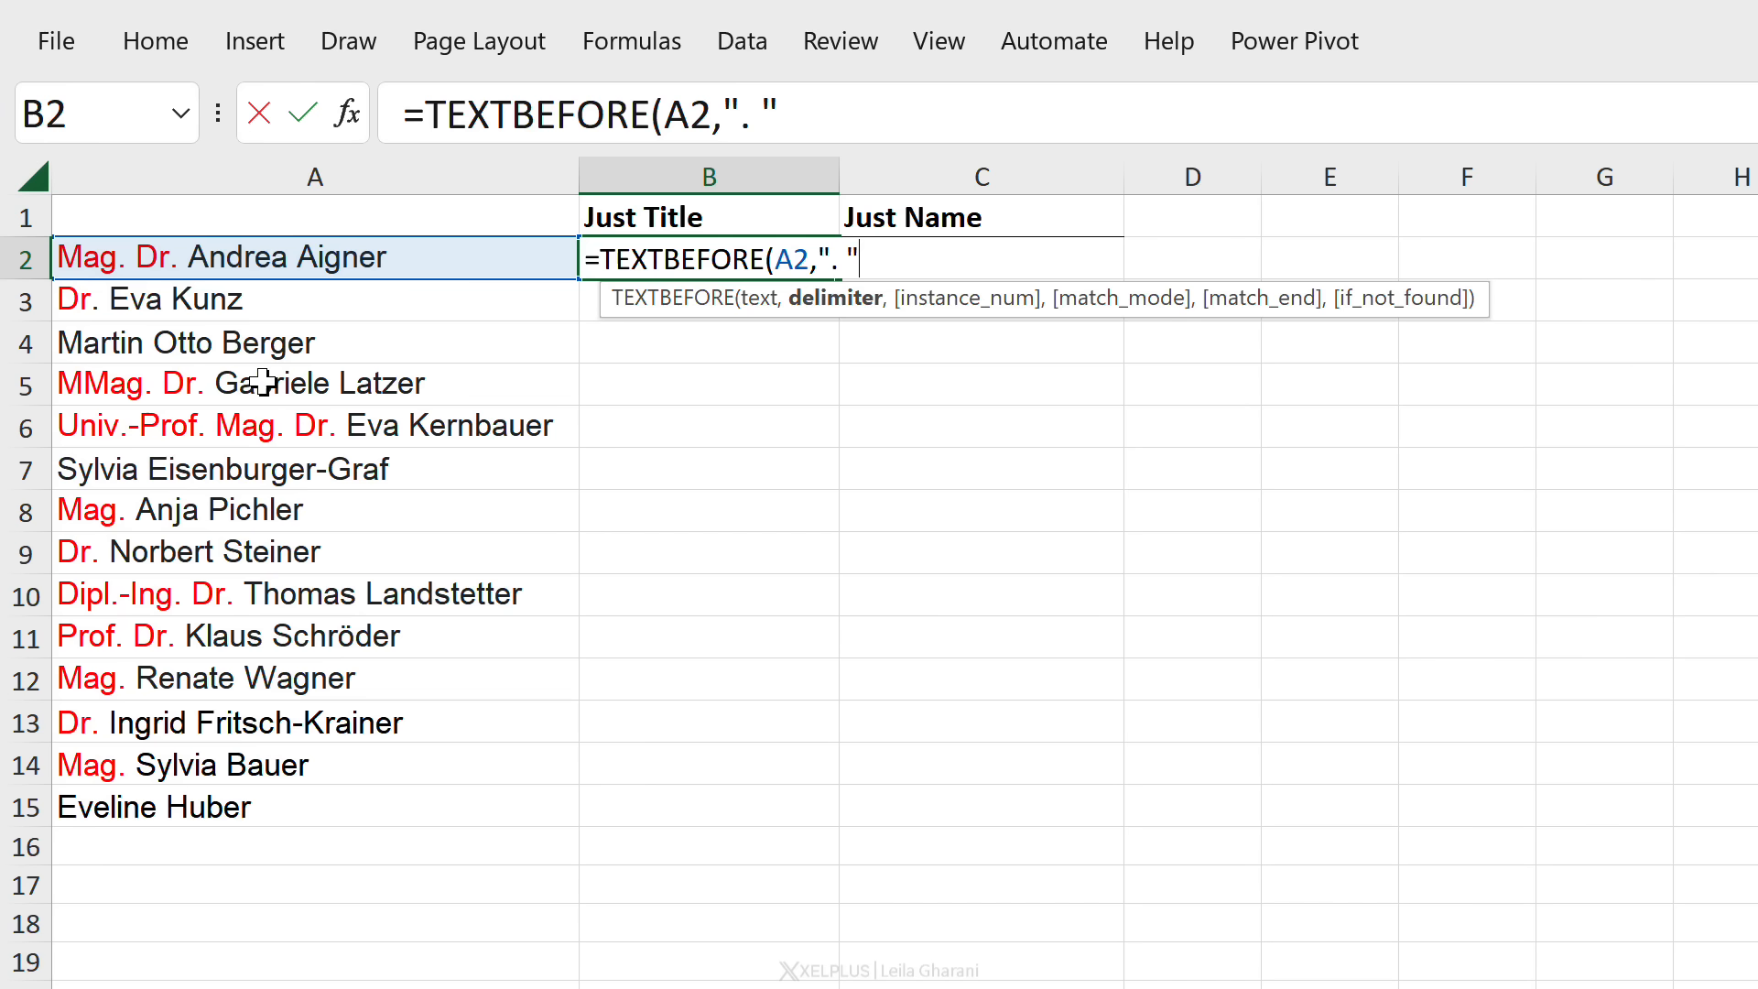
text())
key(Return)
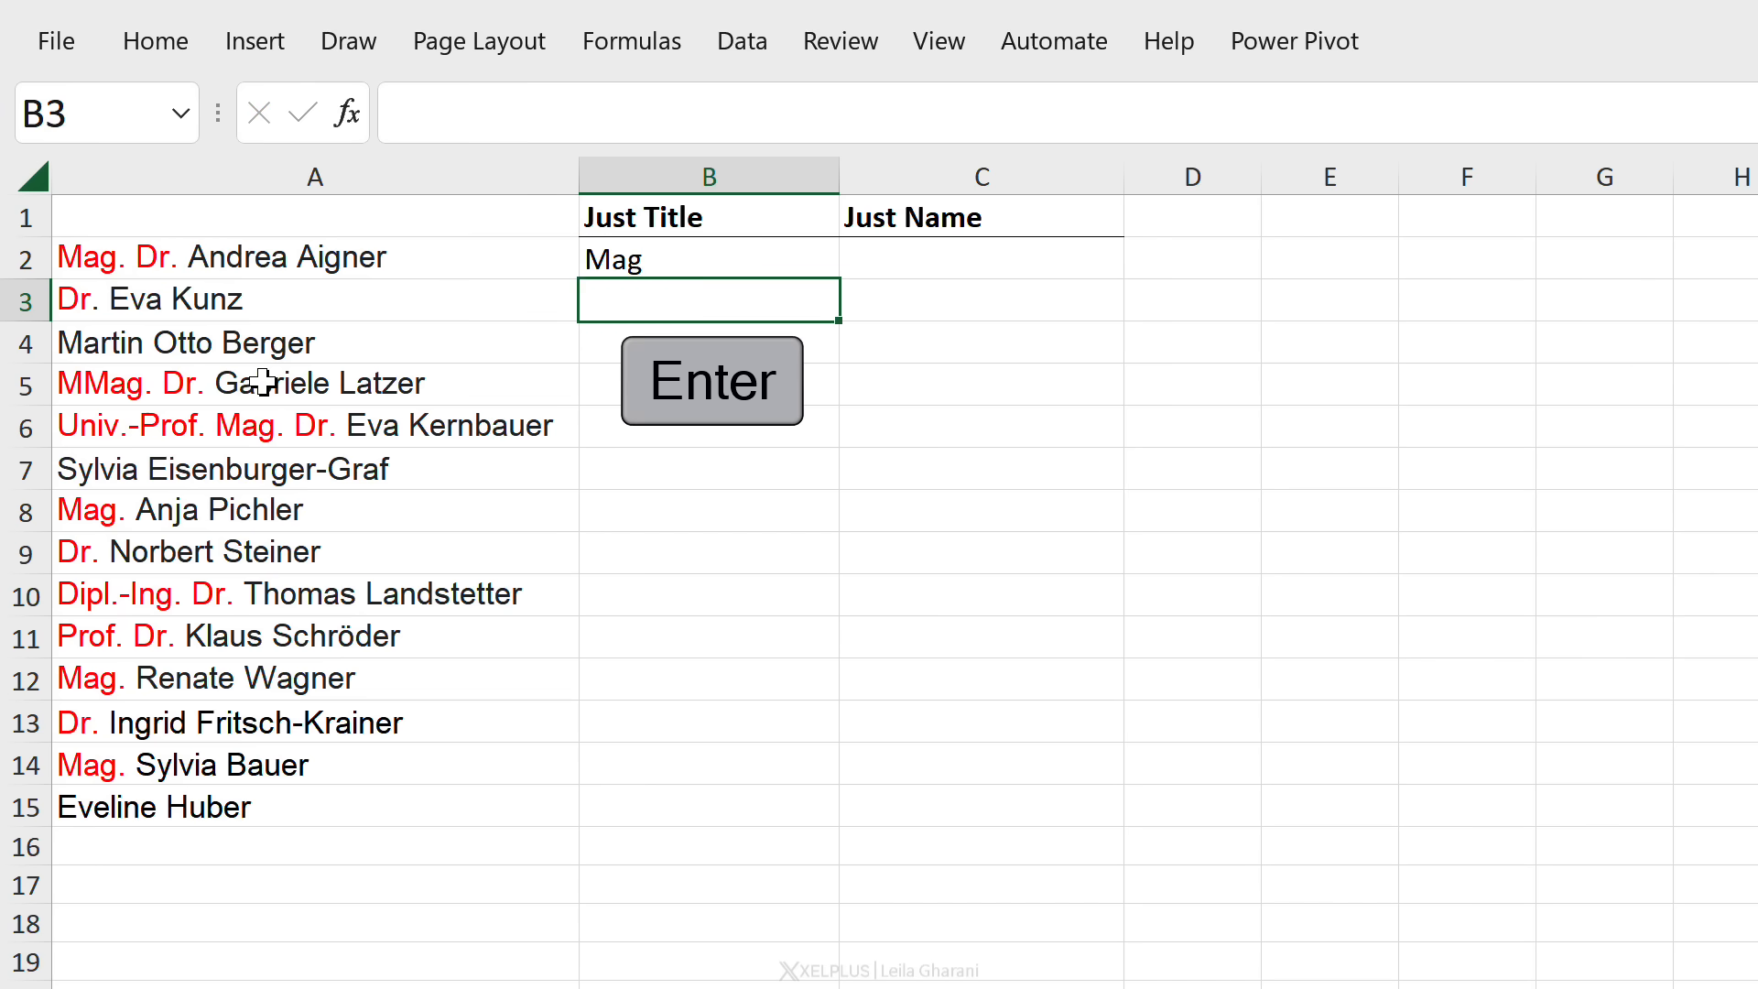
click(687, 261)
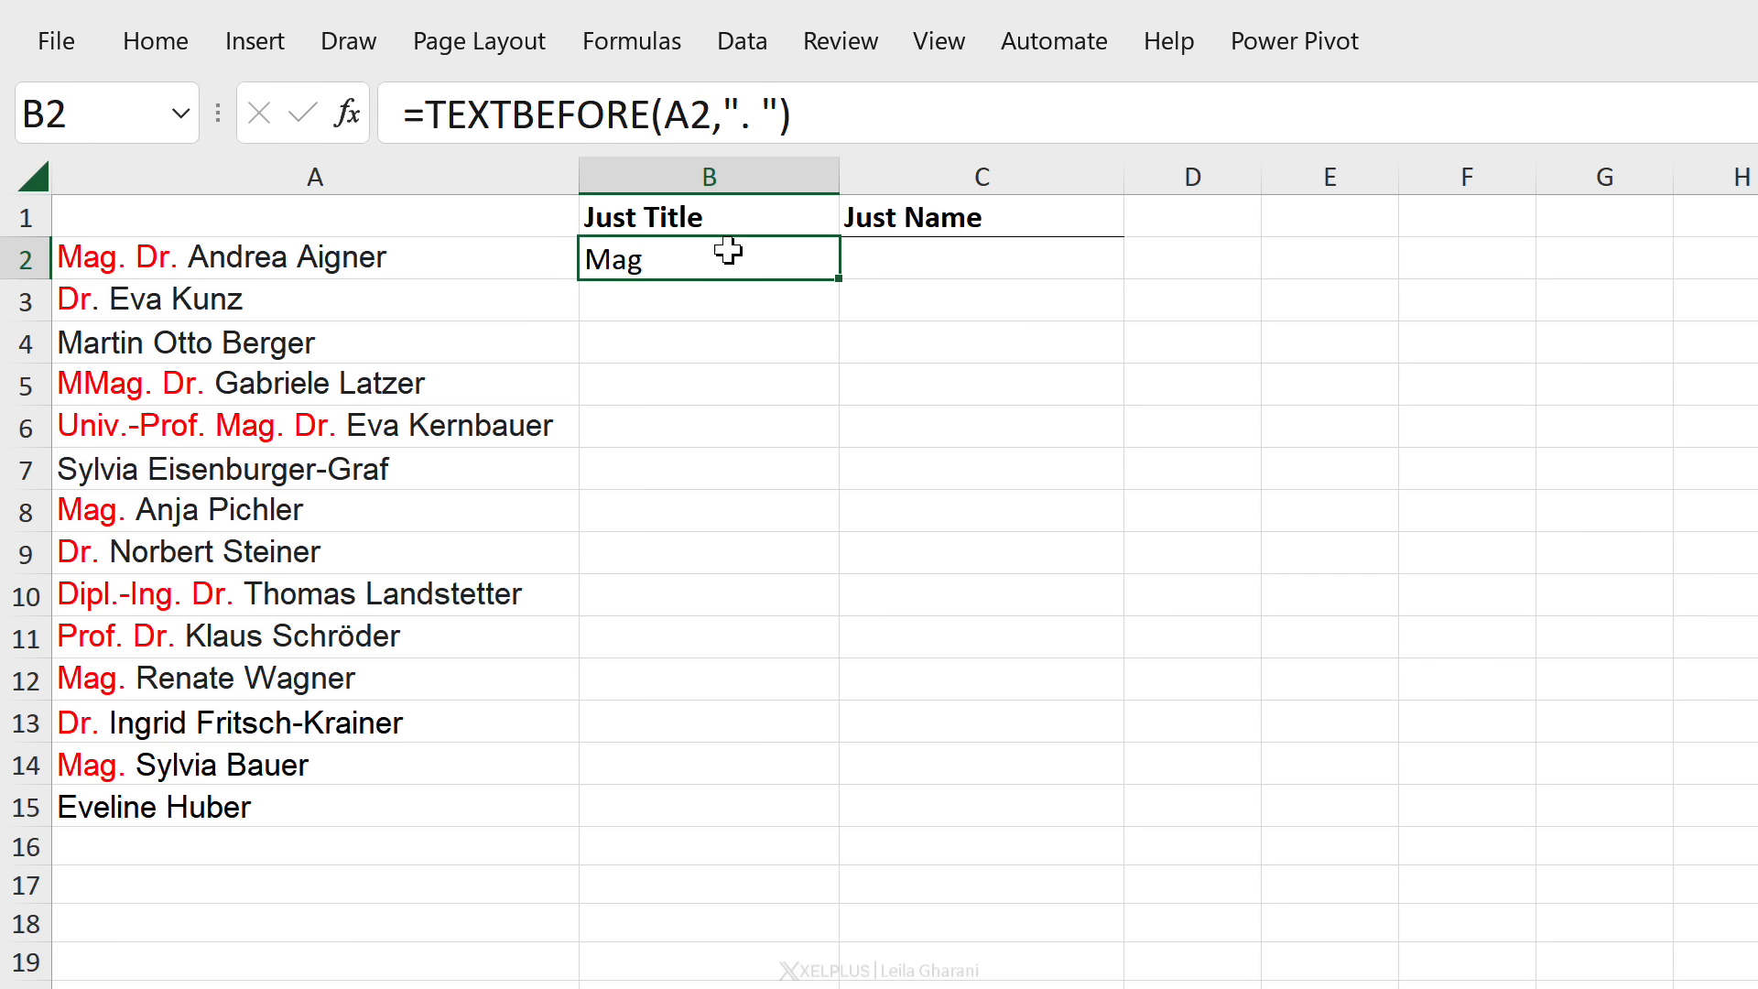
click(770, 121)
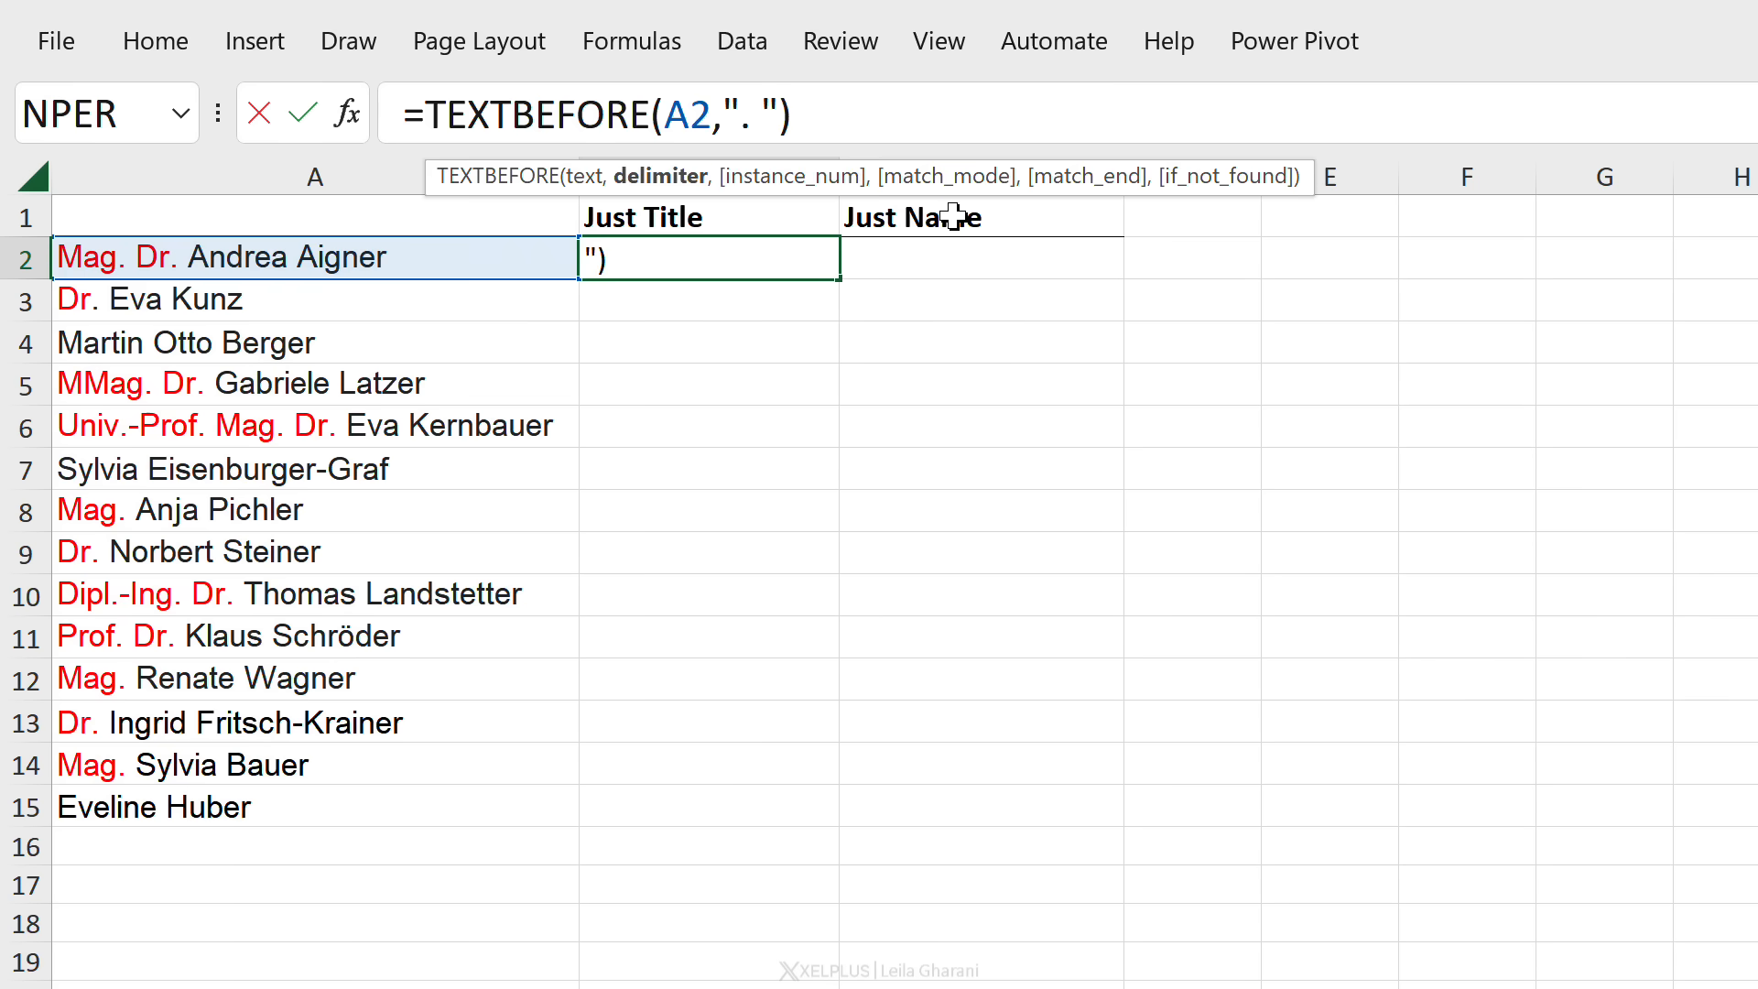
text(,)
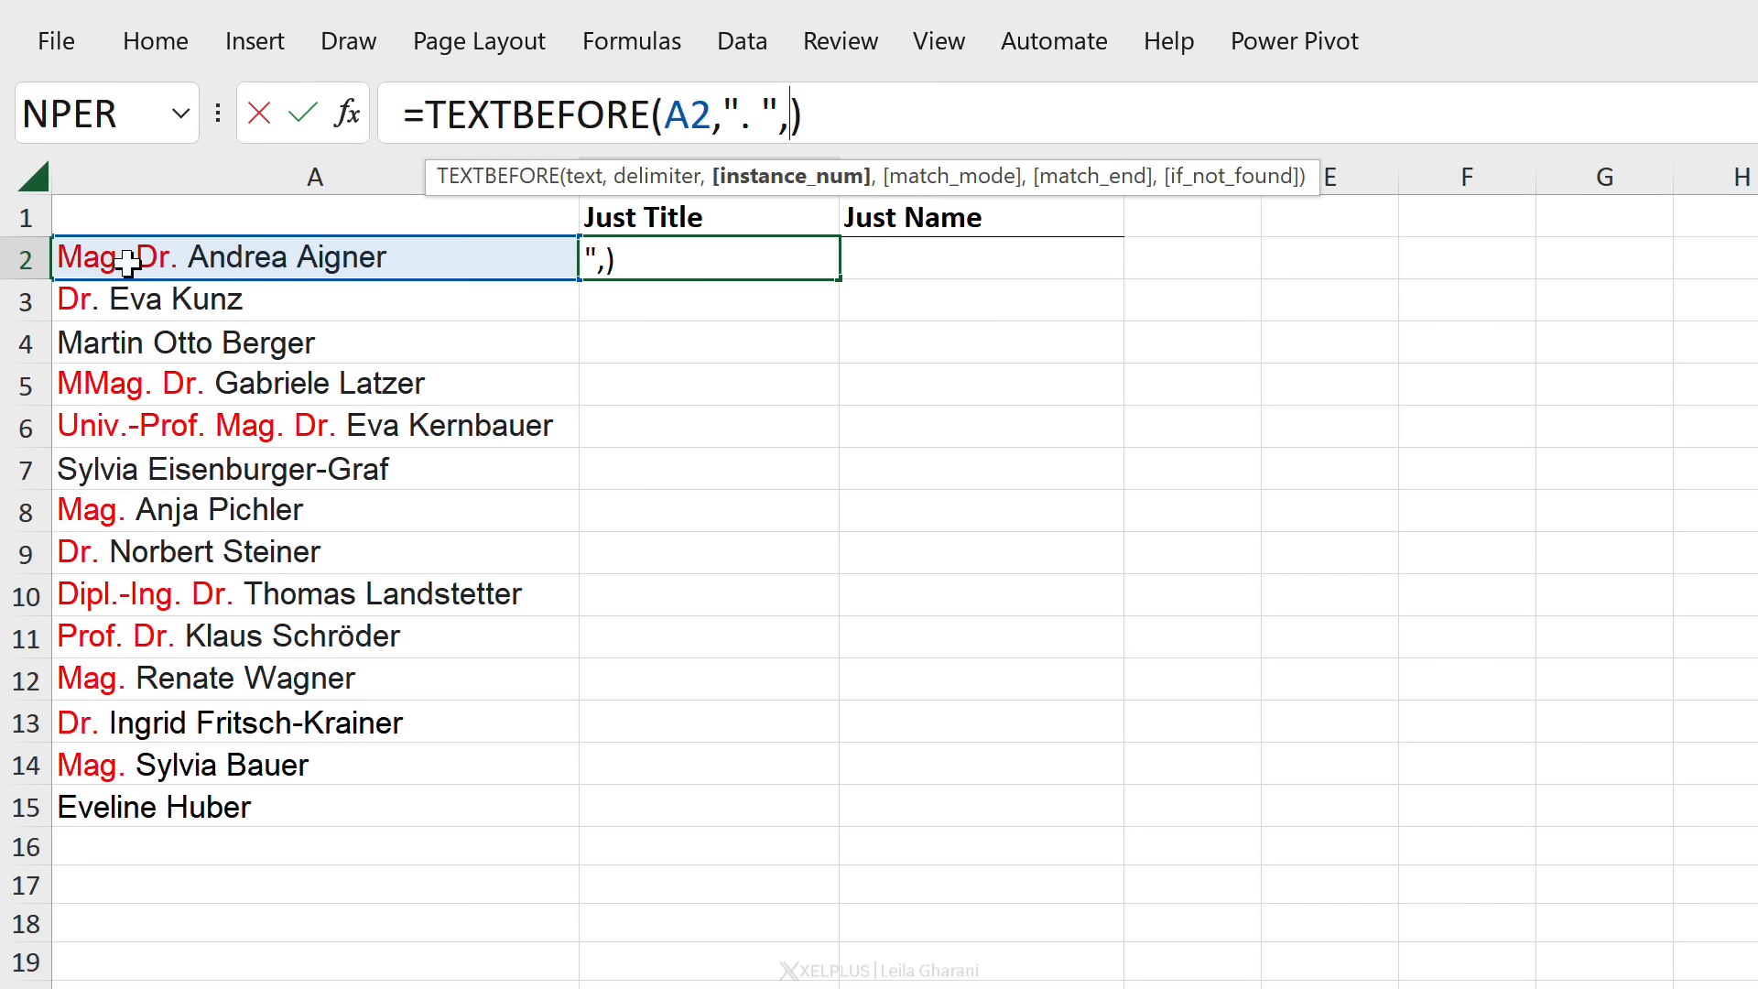
text(2)
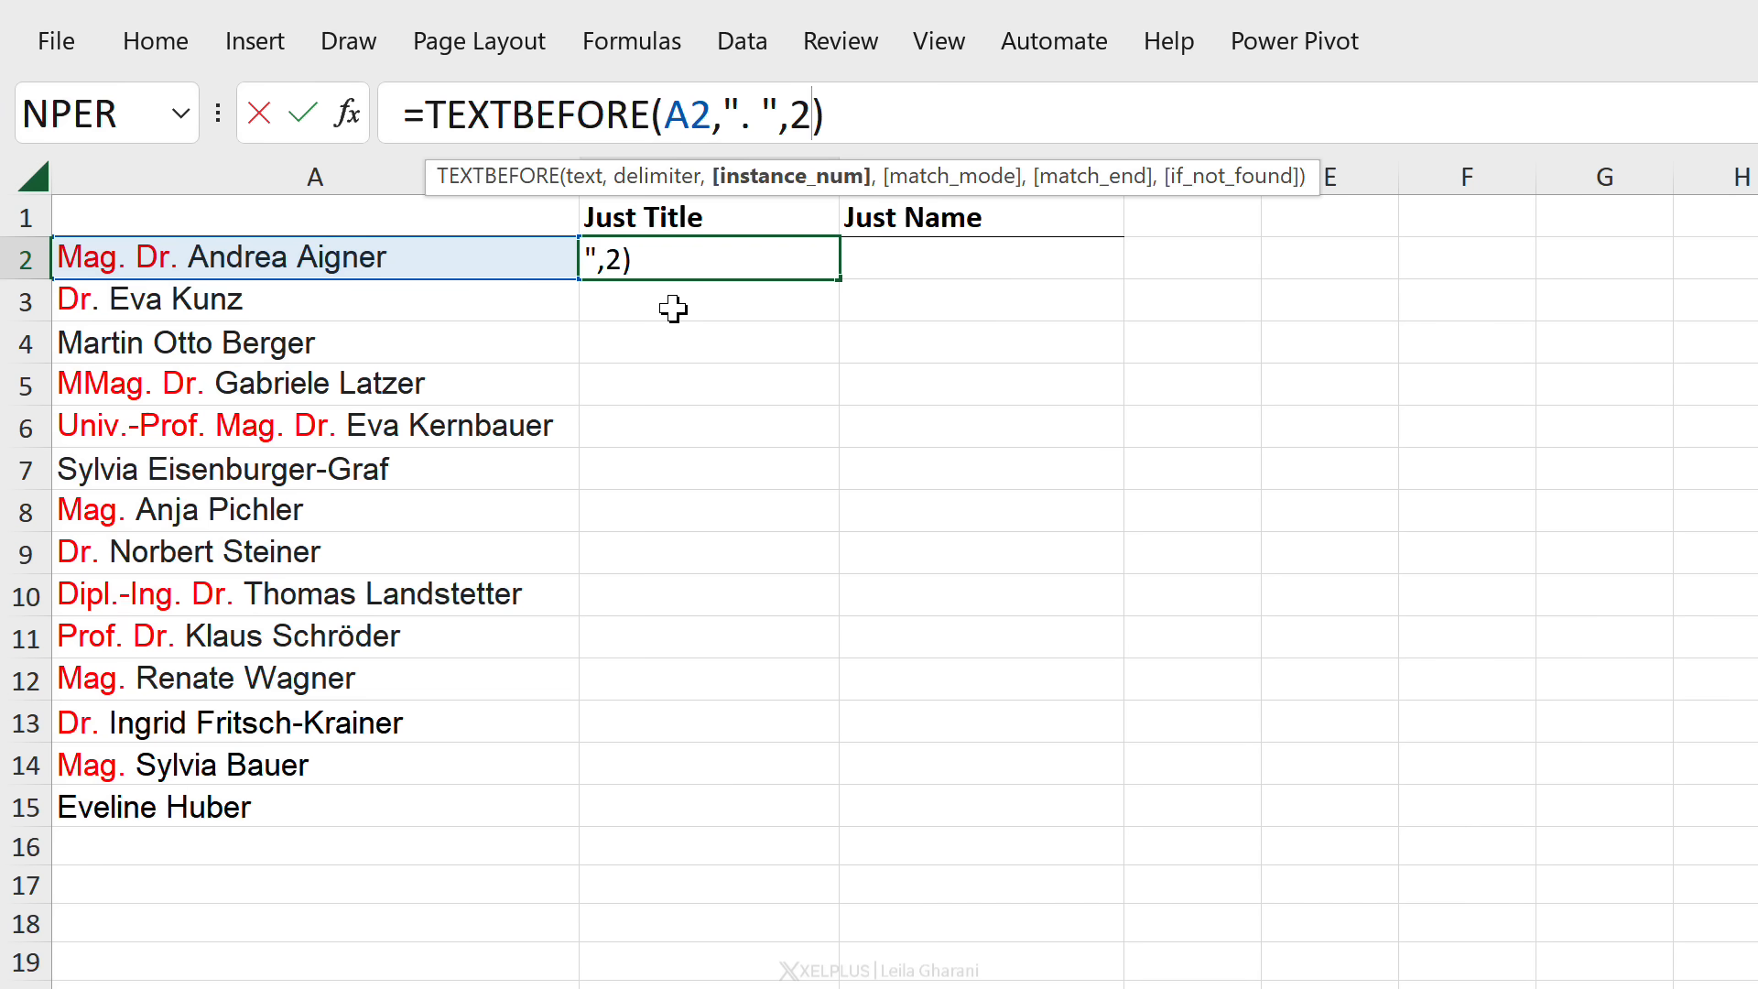
key(ctrl+Return)
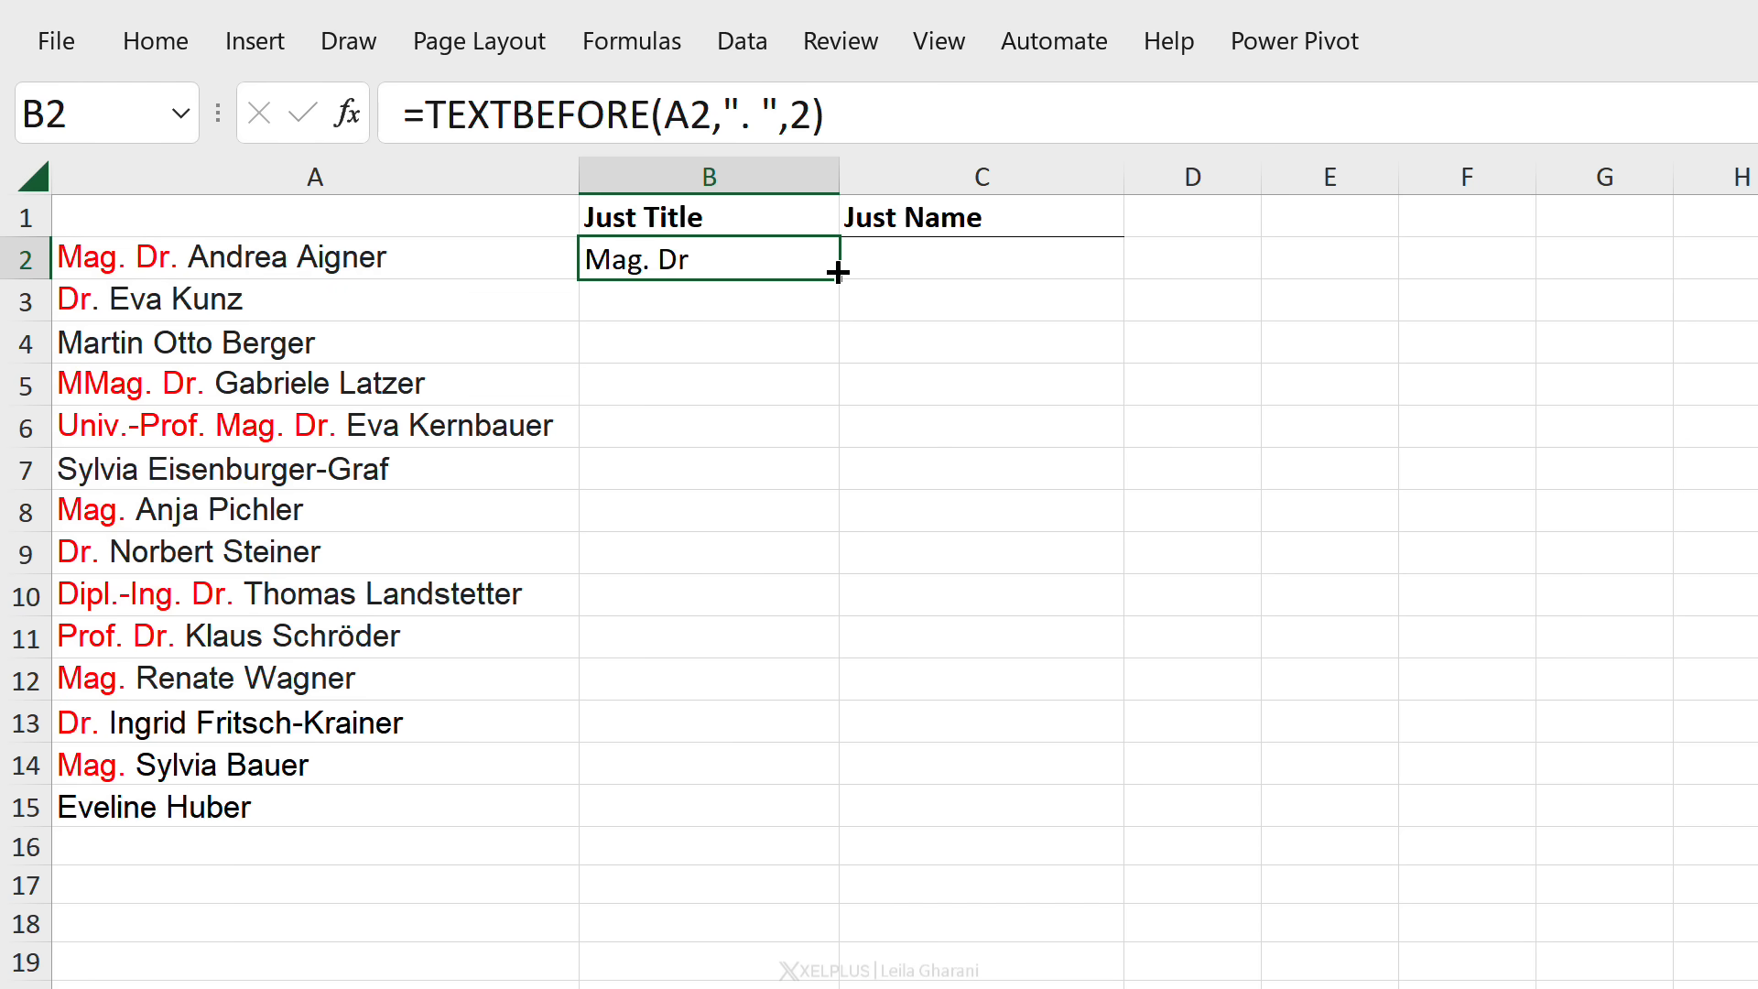
Copy the title formula down to B4 and inspect the #N/A results for Kunz and Berger.
drag(837, 279, 831, 350)
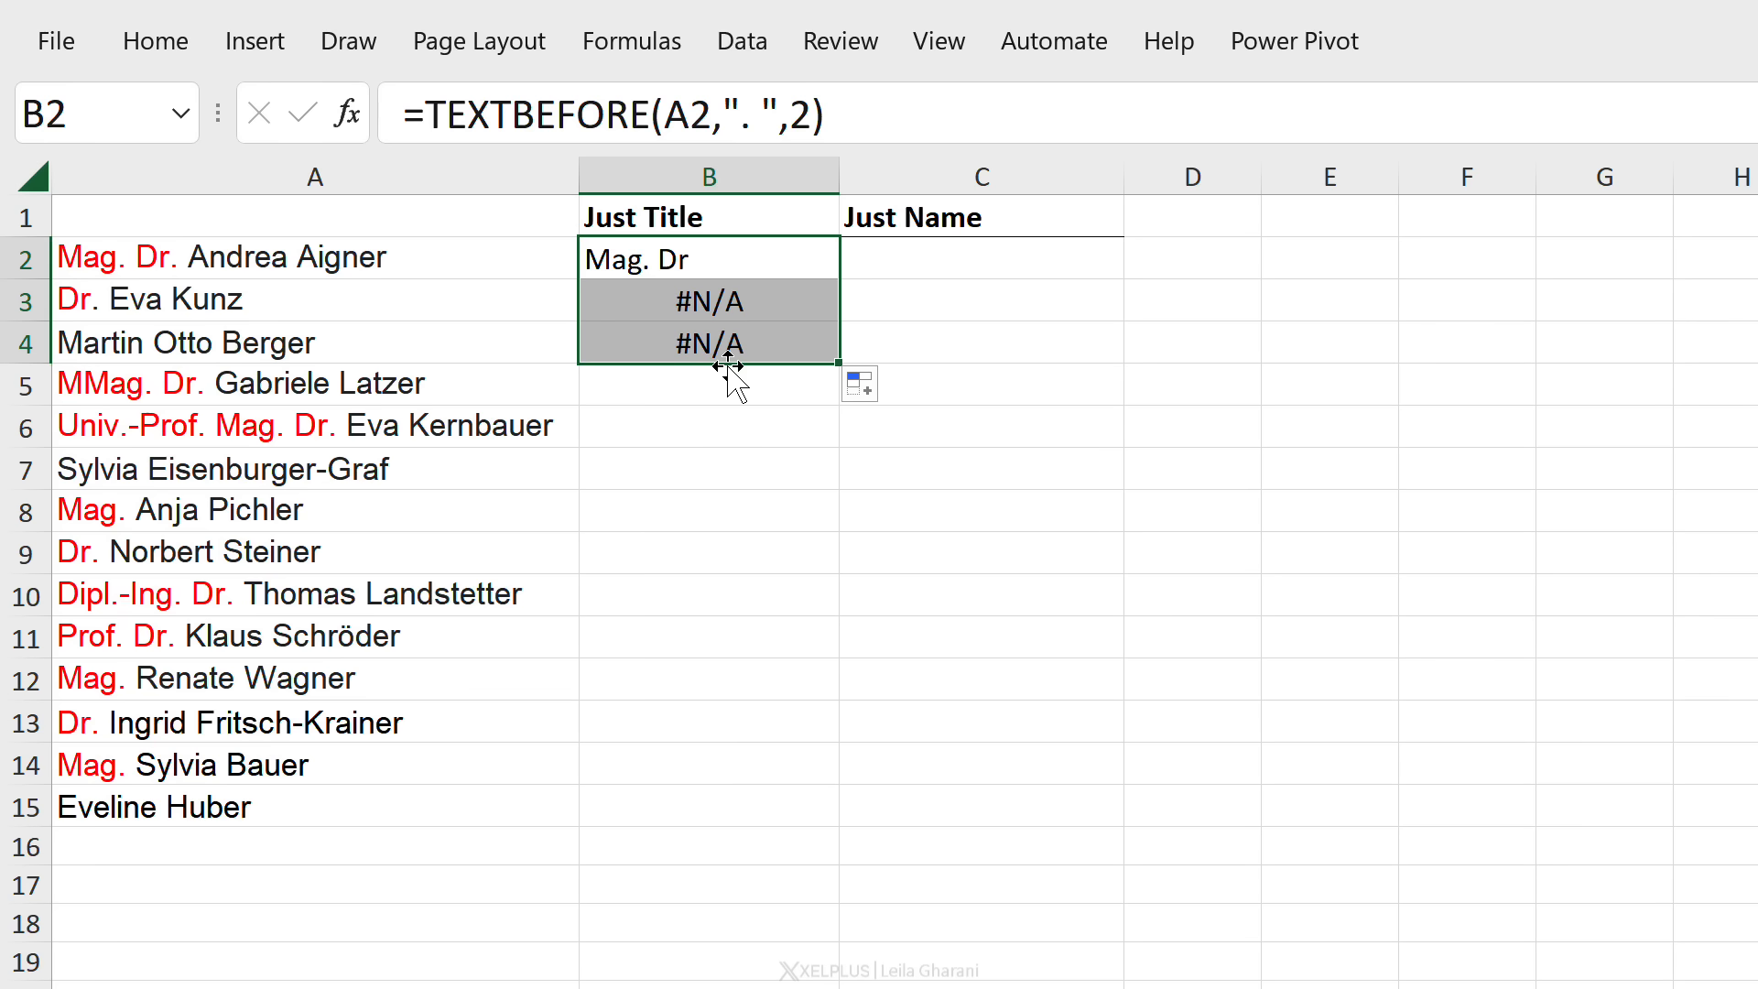
click(237, 295)
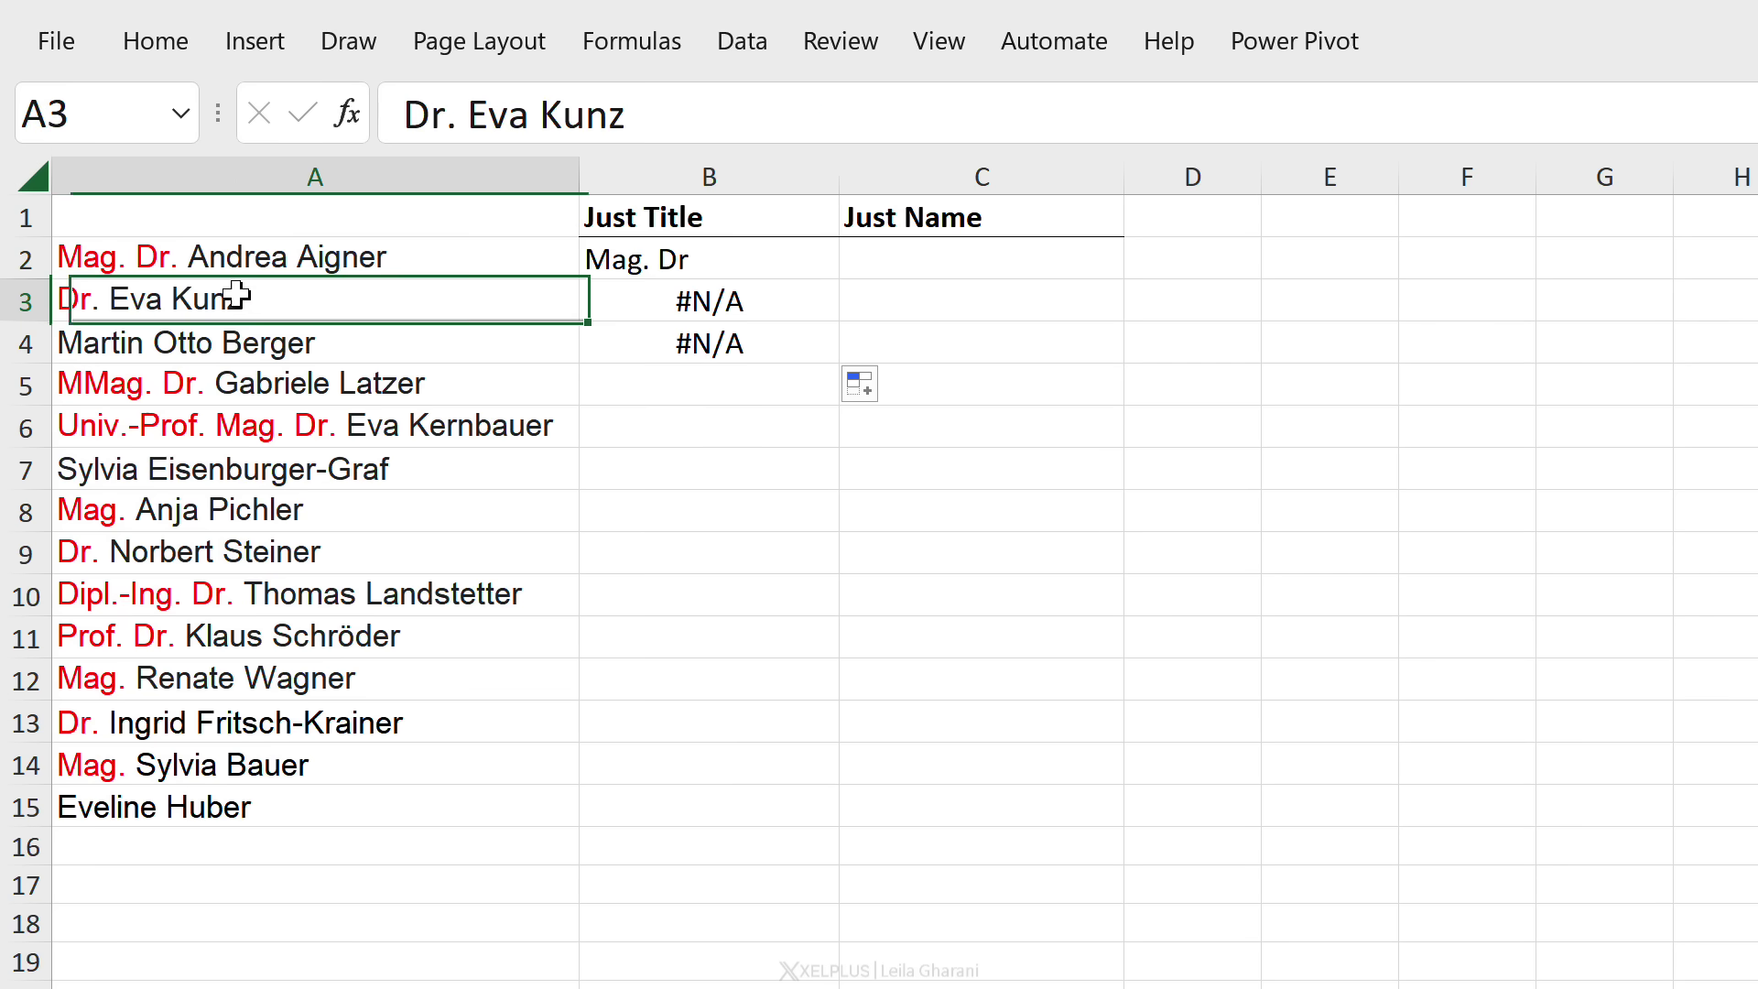
click(288, 346)
click(708, 303)
Reopen B2's formula and remove the instance number 2.
click(718, 258)
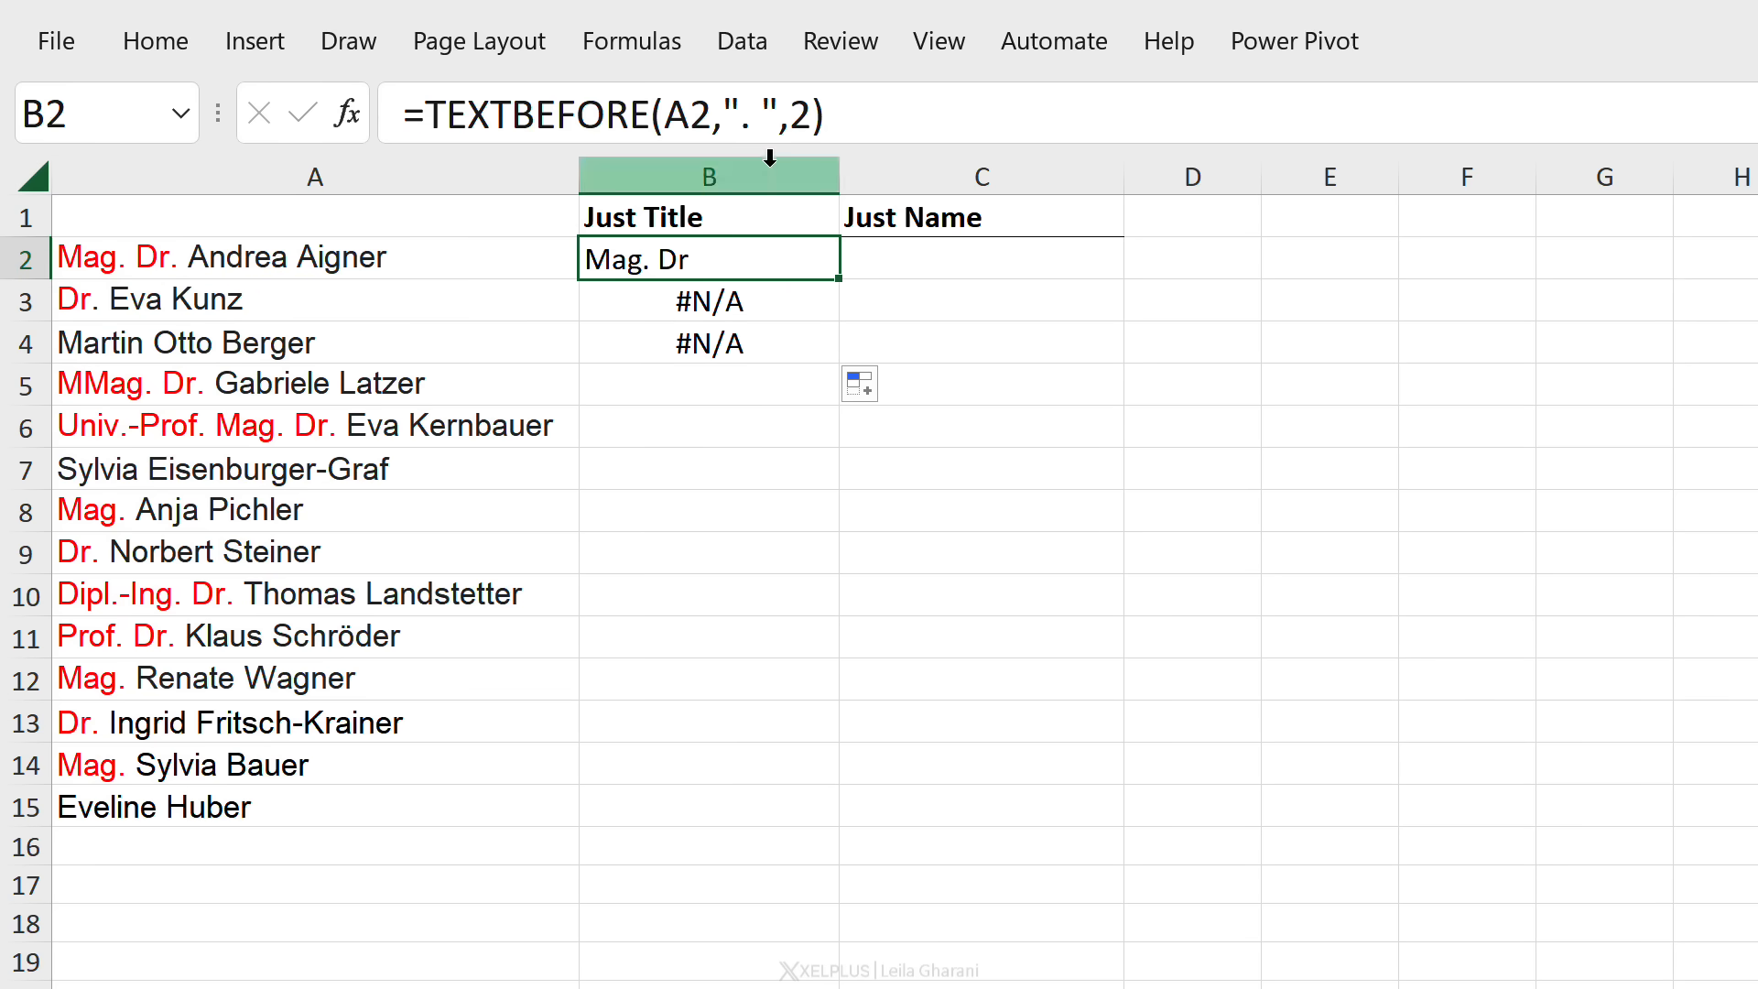
click(807, 114)
key(BackSpace)
text(,)
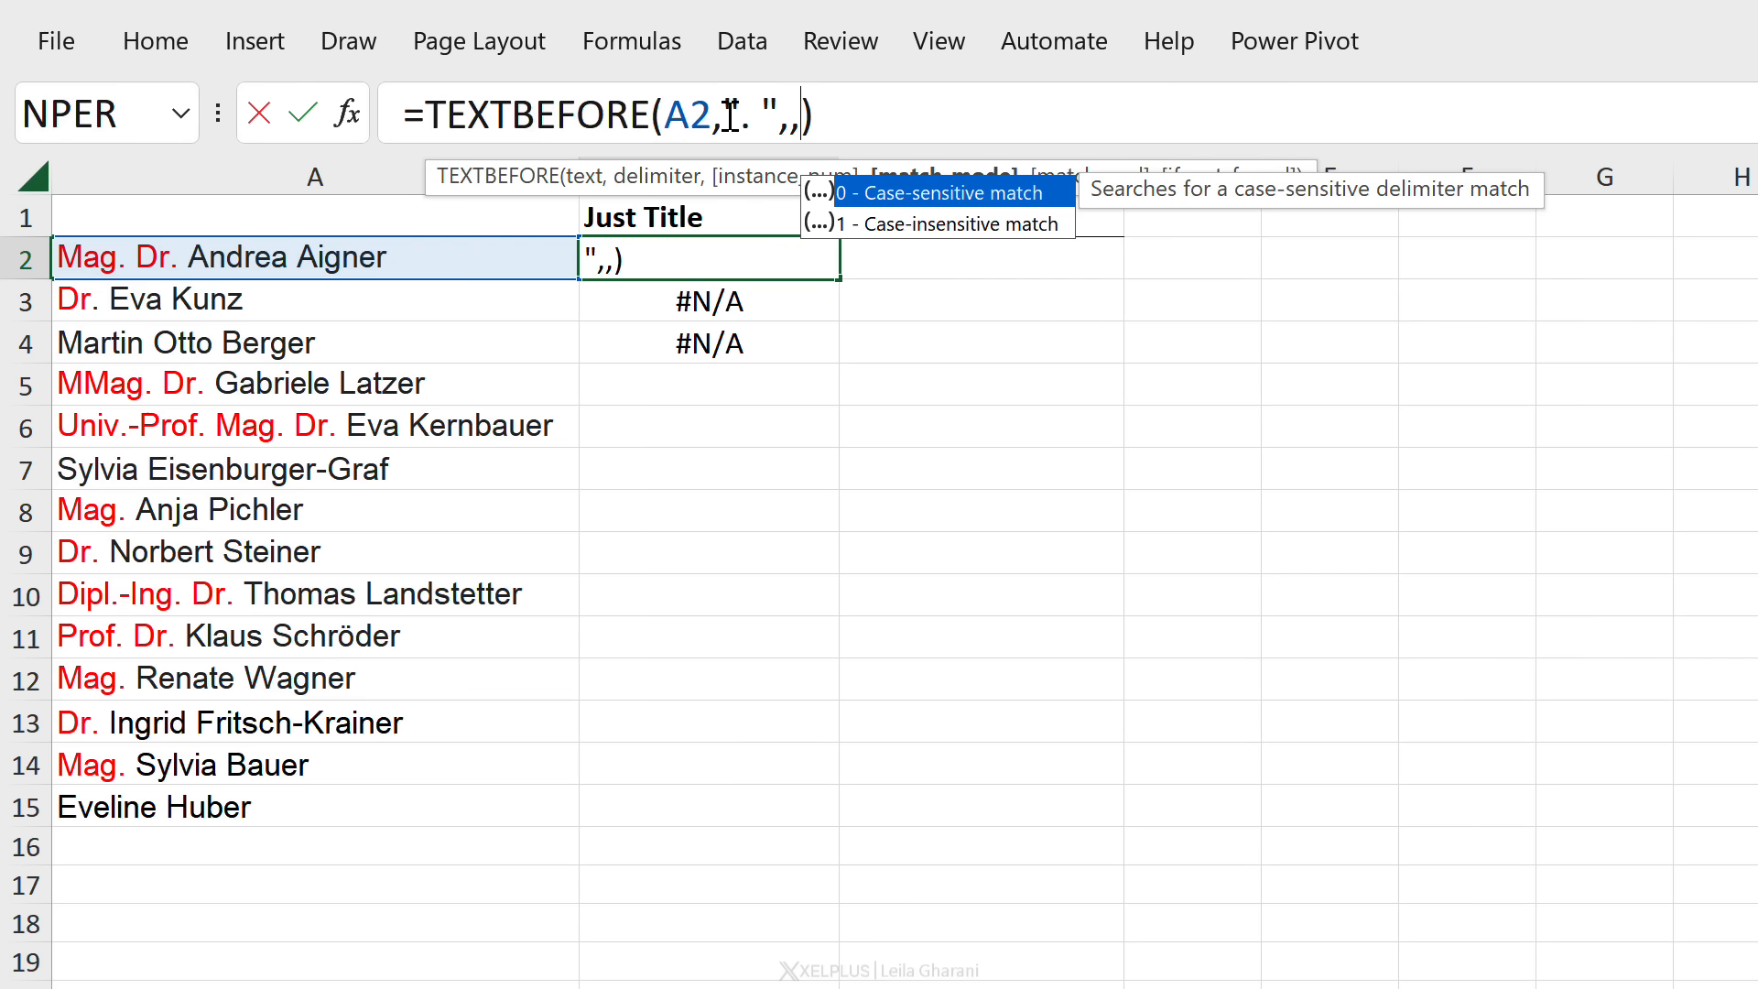
Revise B2 to =TEXTBEFORE(A2,". ",,,1) with match-to-end enabled.
click(800, 117)
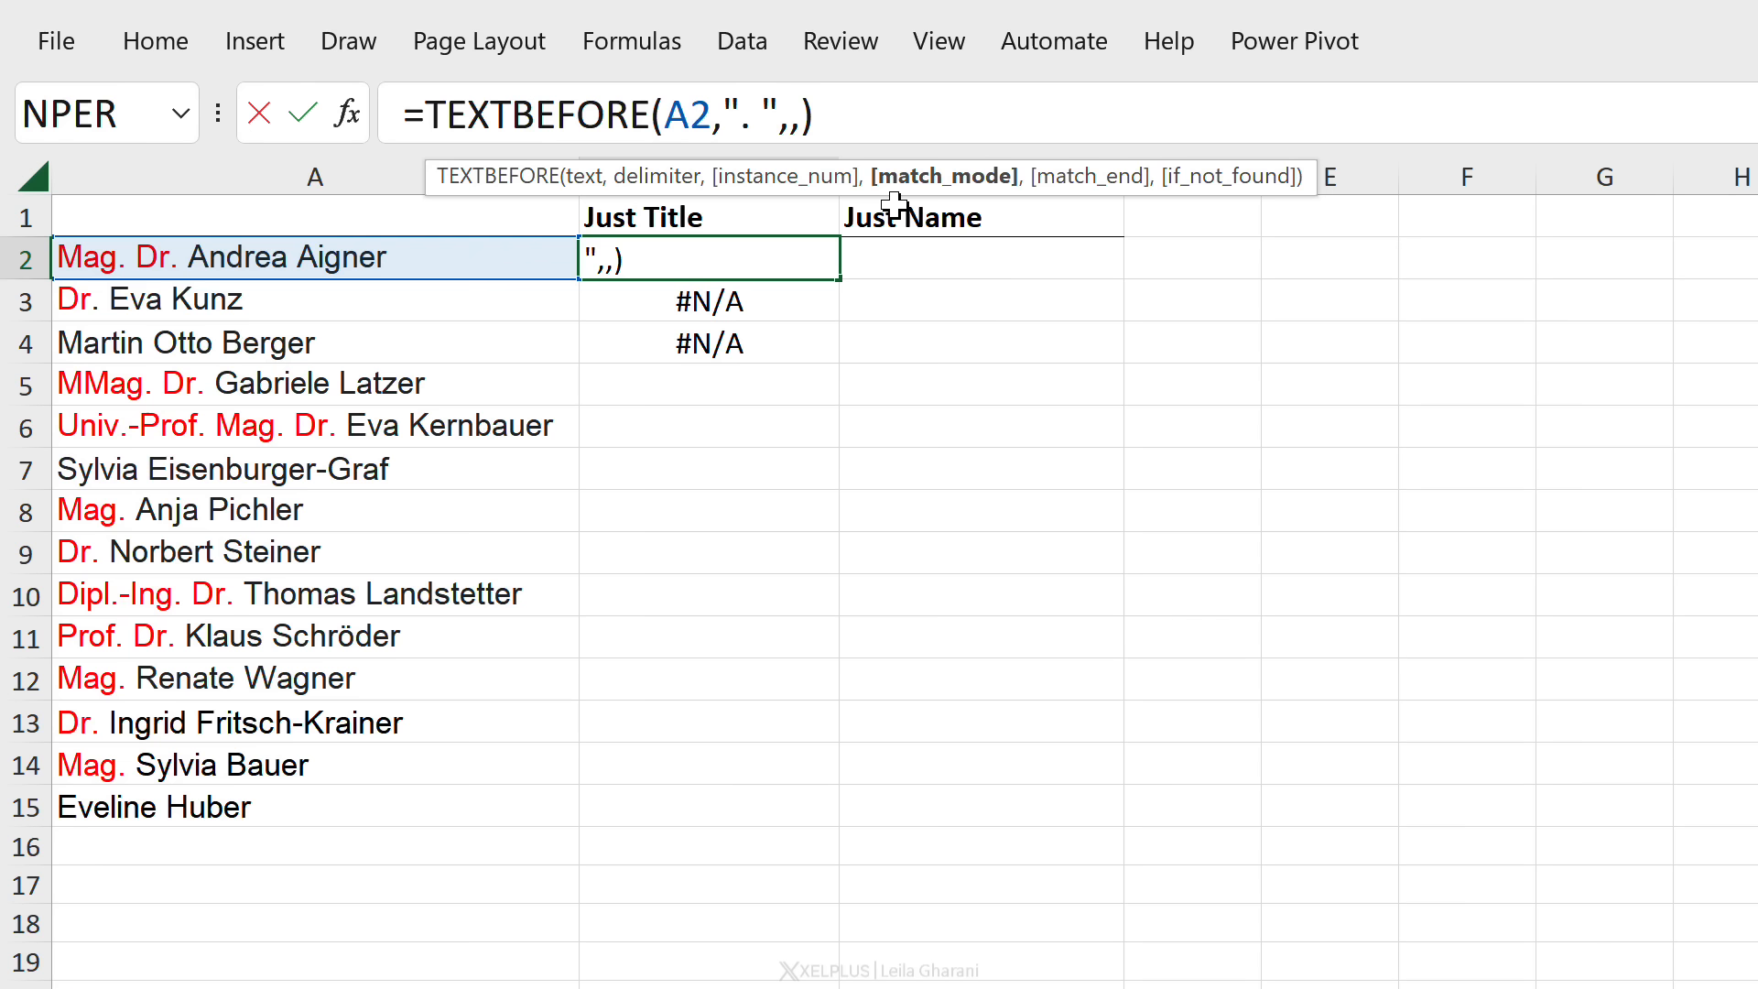
text(,)
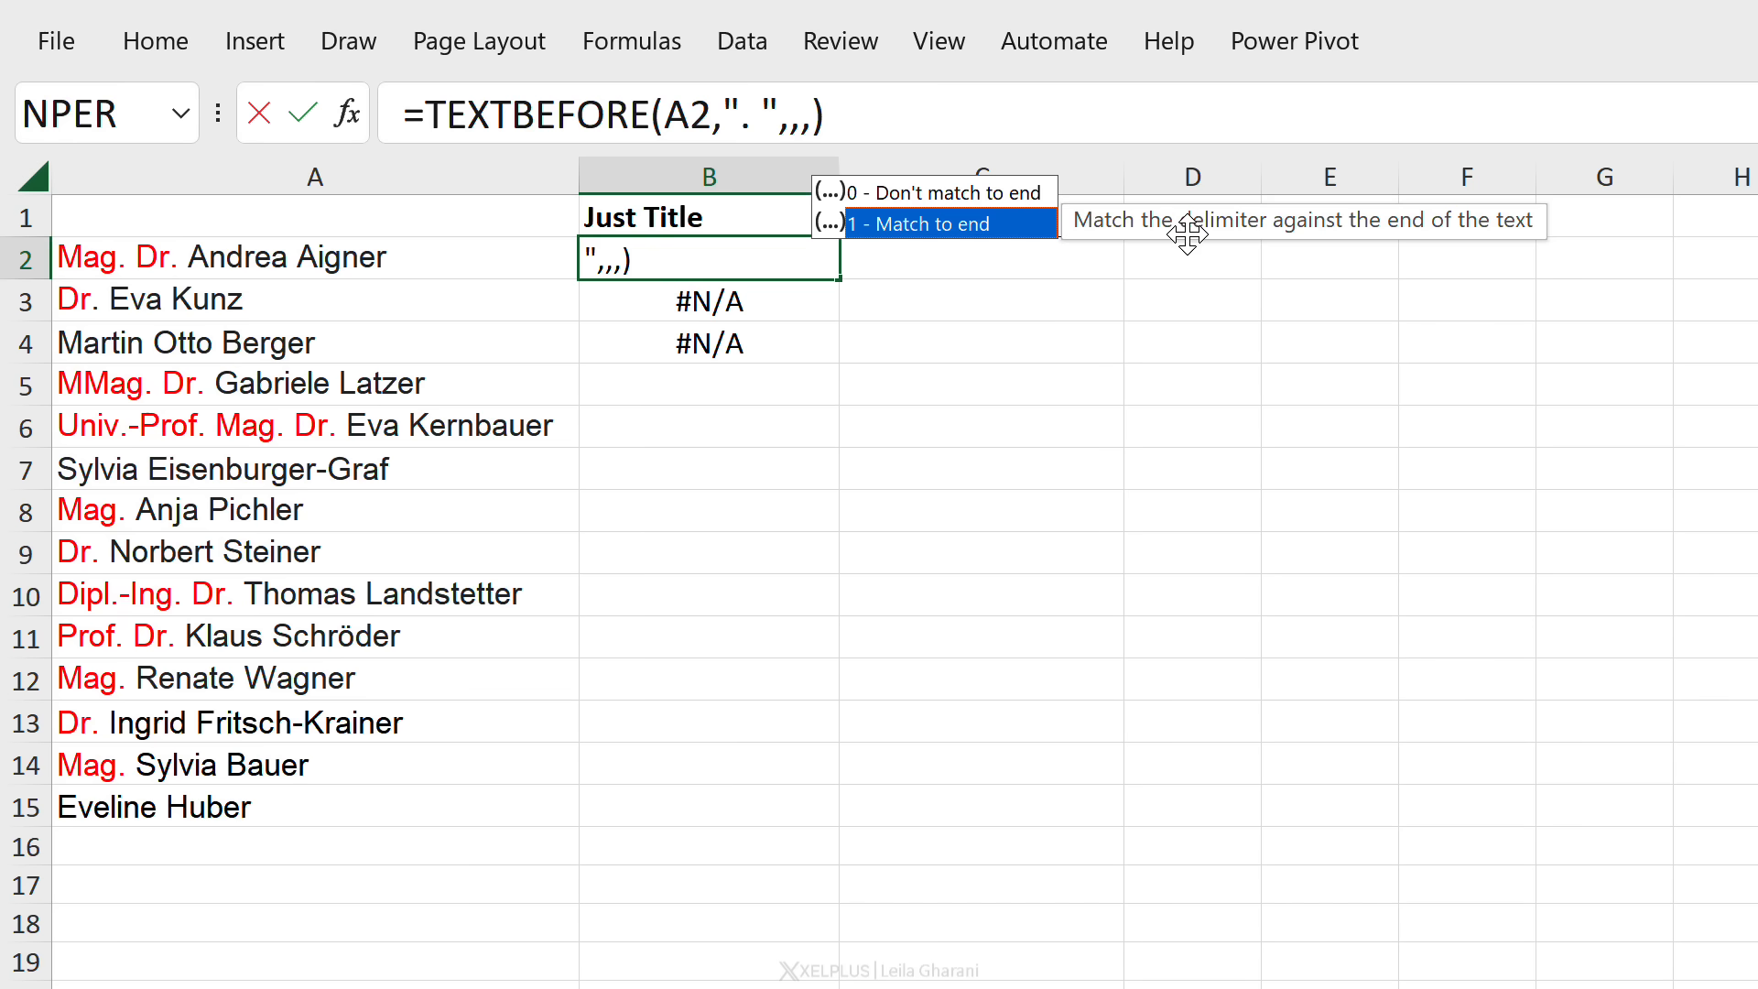
double_click(983, 227)
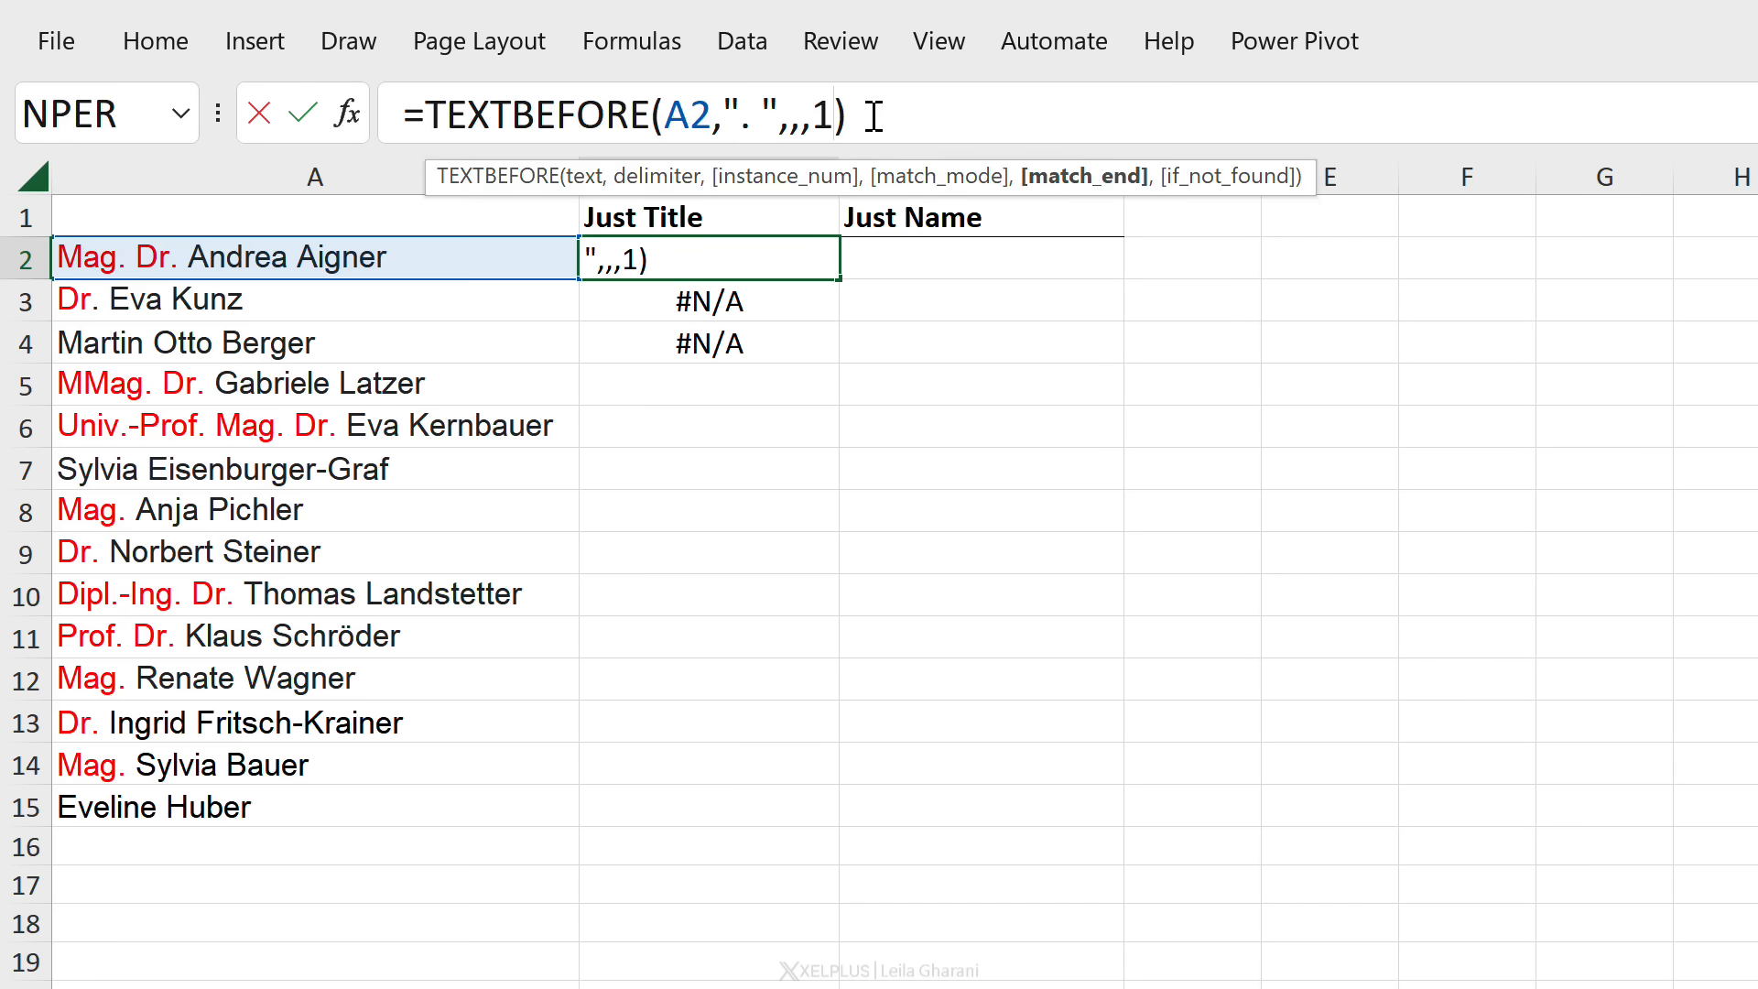
key(ctrl+Return)
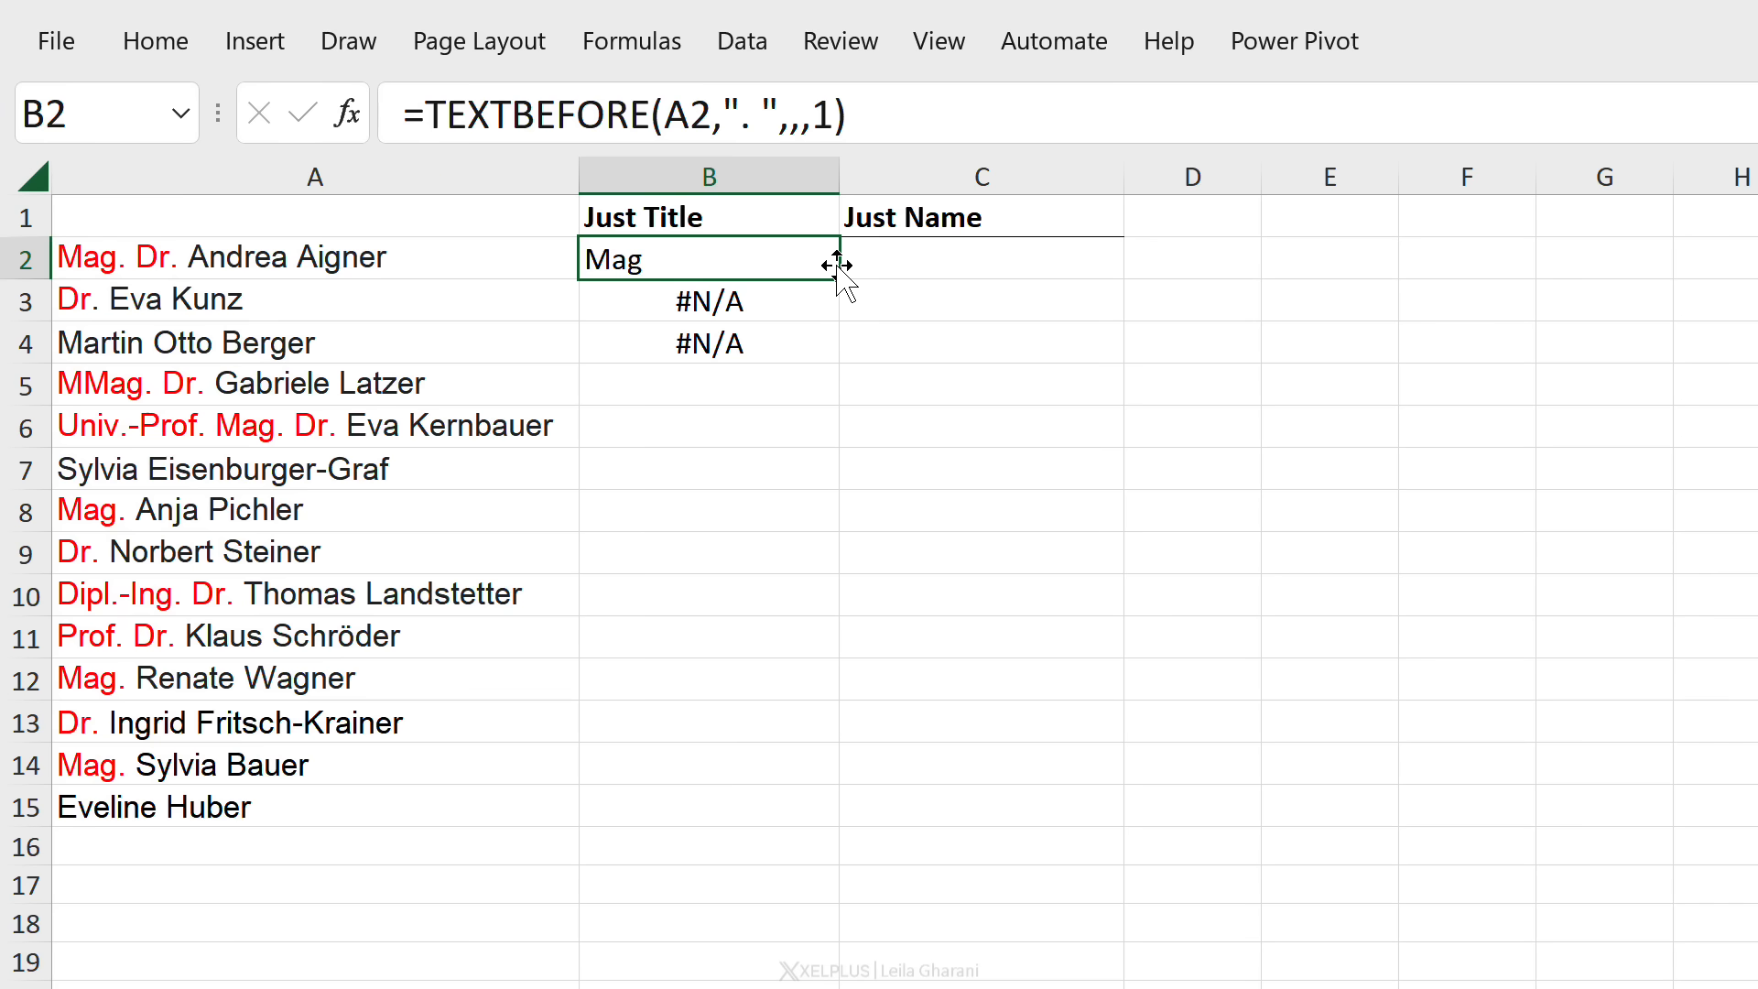
Fill the formula down to B15, check Berger's full-name result, and reopen B2.
drag(840, 277, 769, 810)
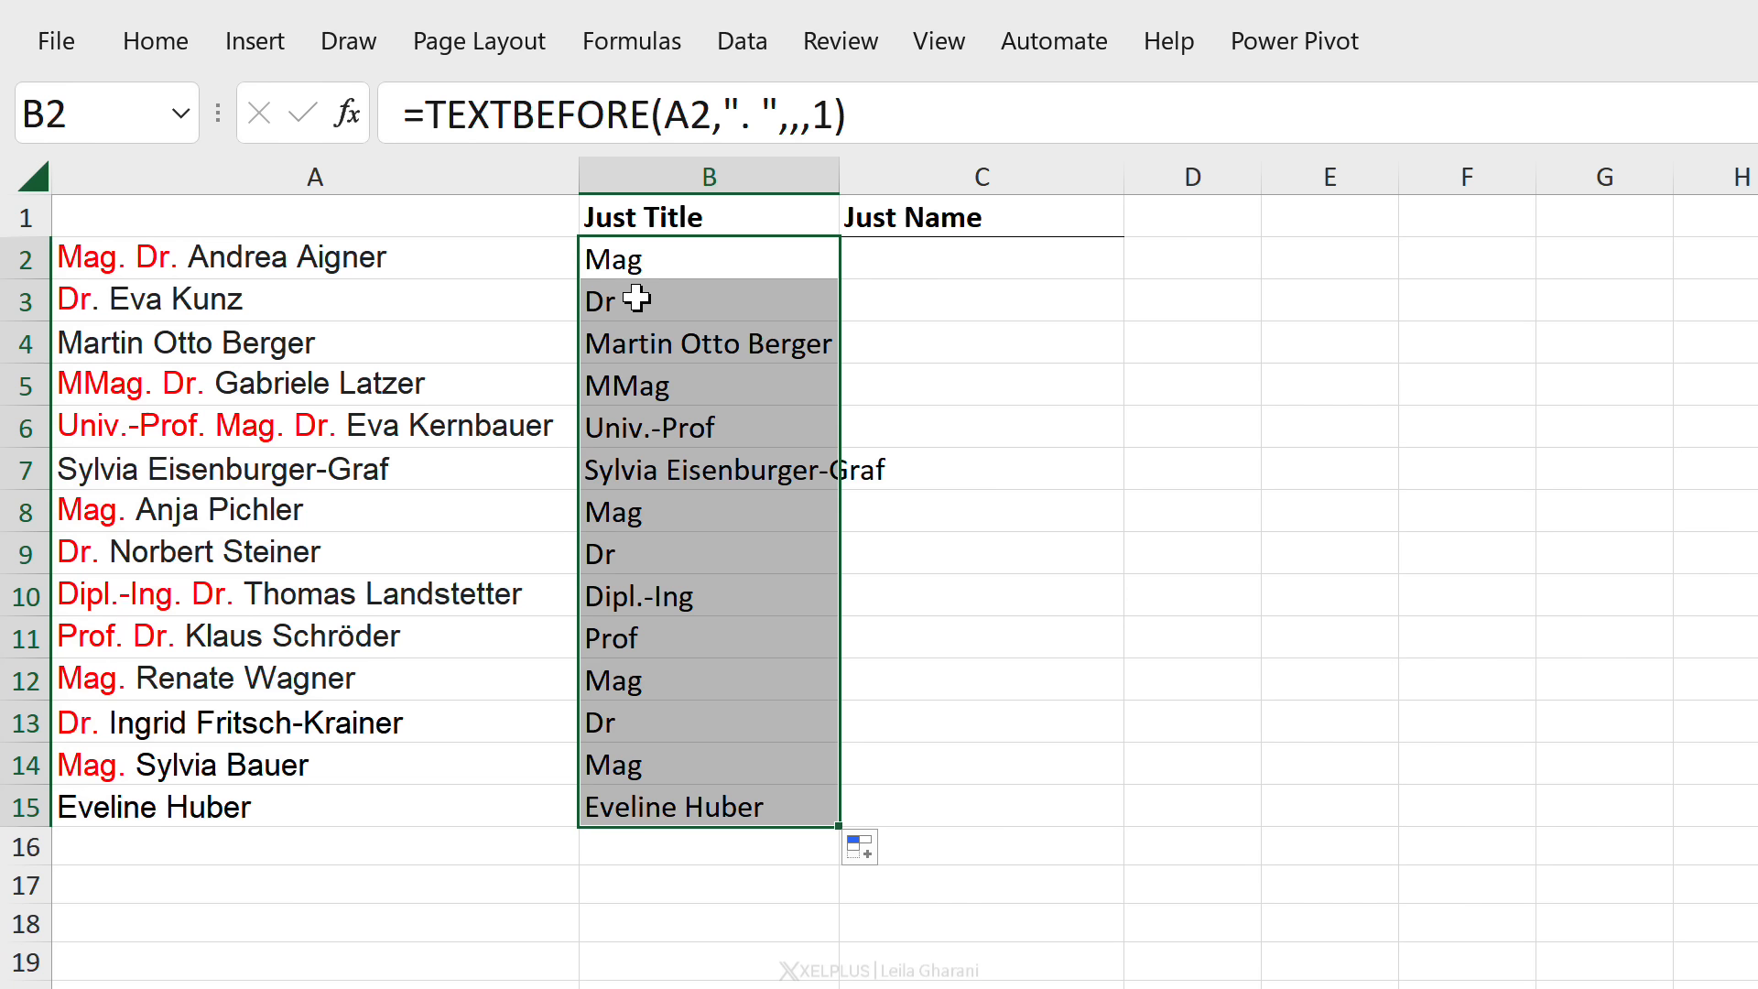
click(629, 261)
drag(638, 263, 644, 305)
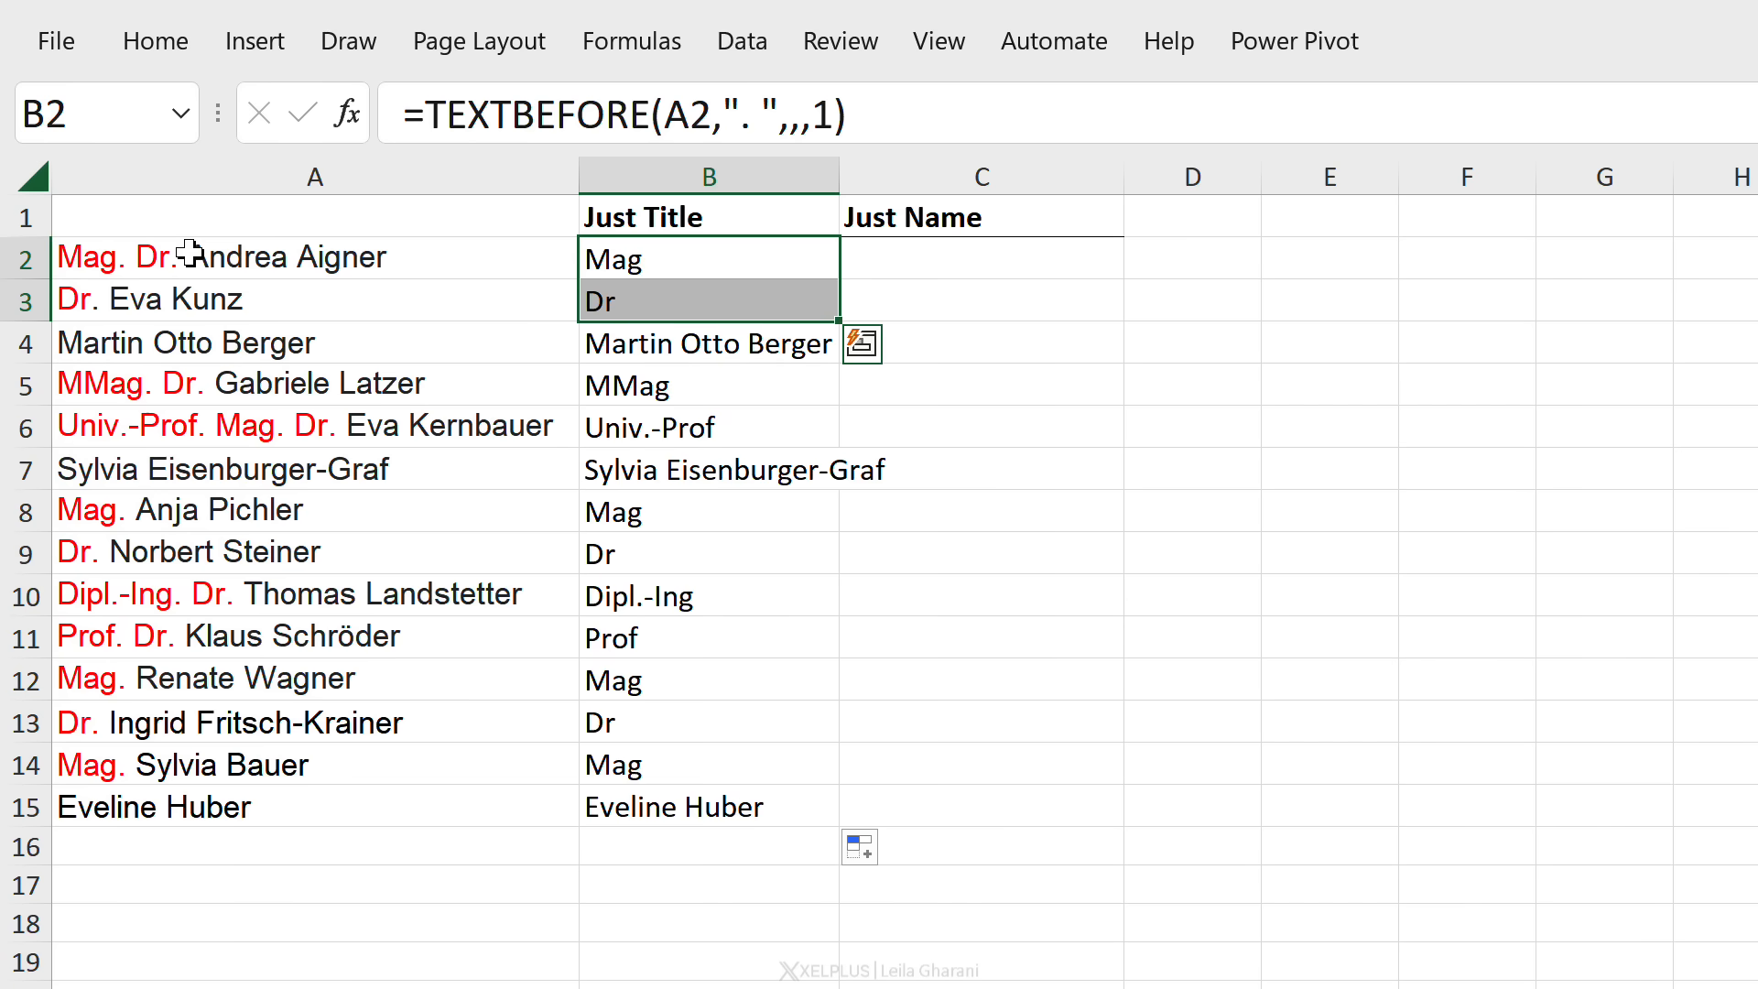
click(676, 346)
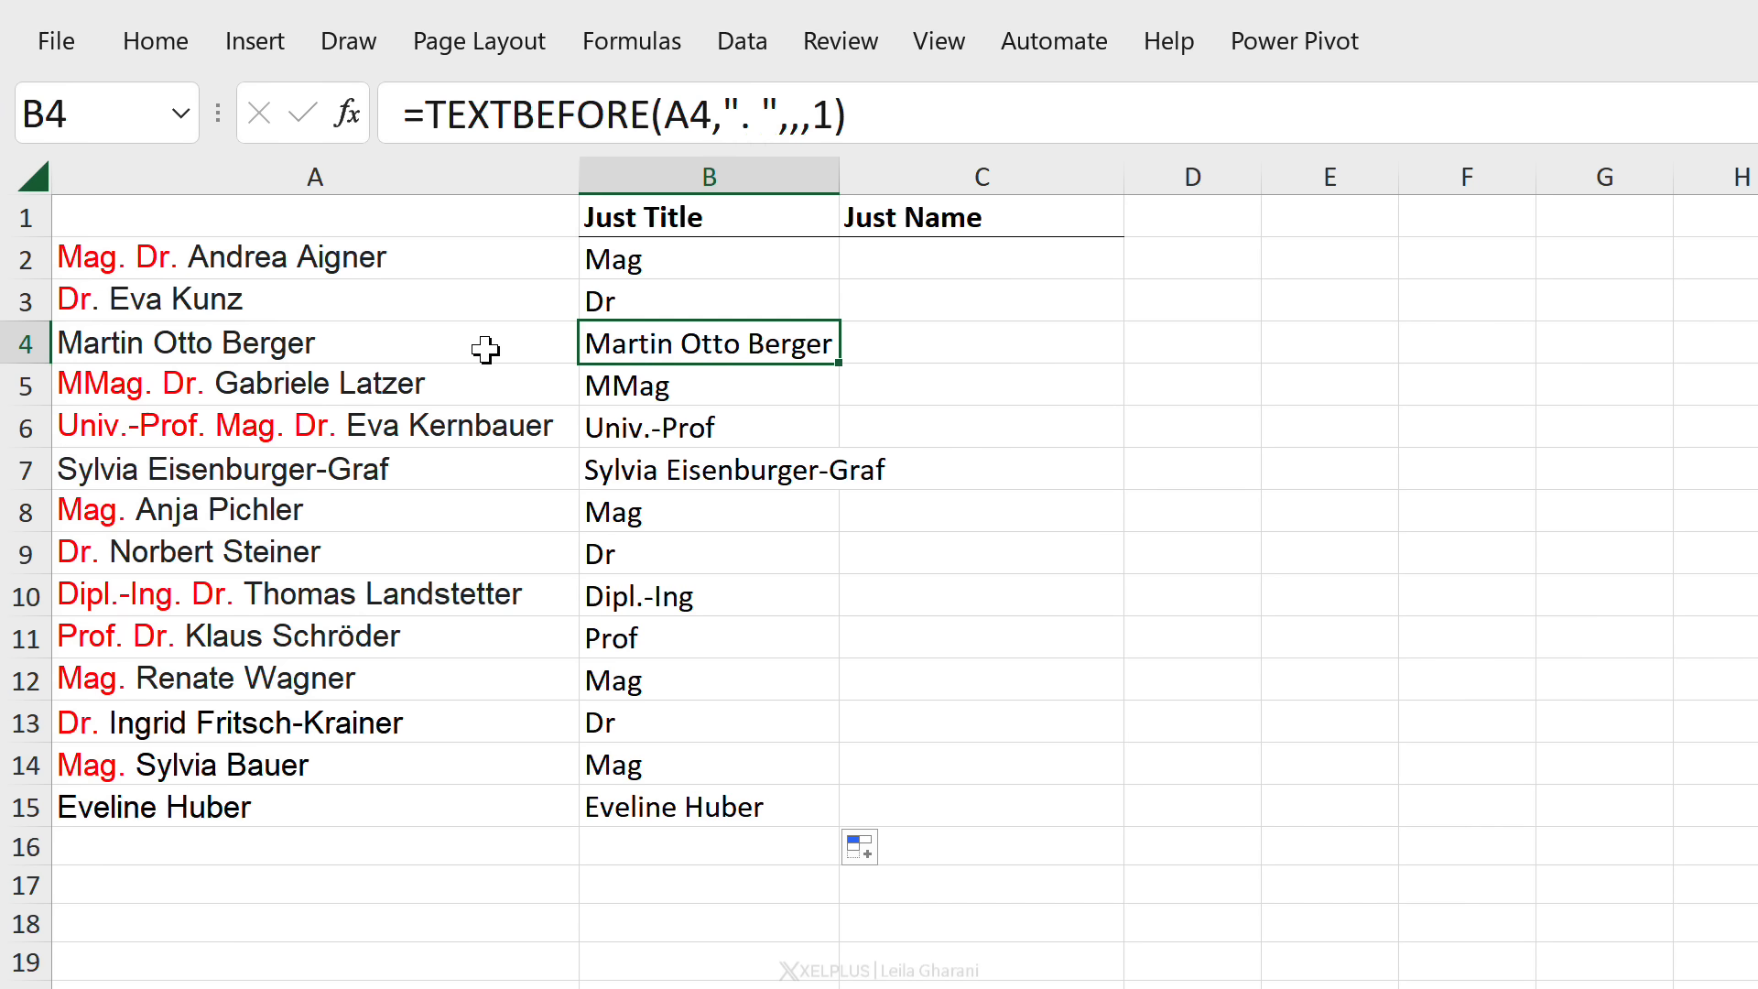
click(667, 261)
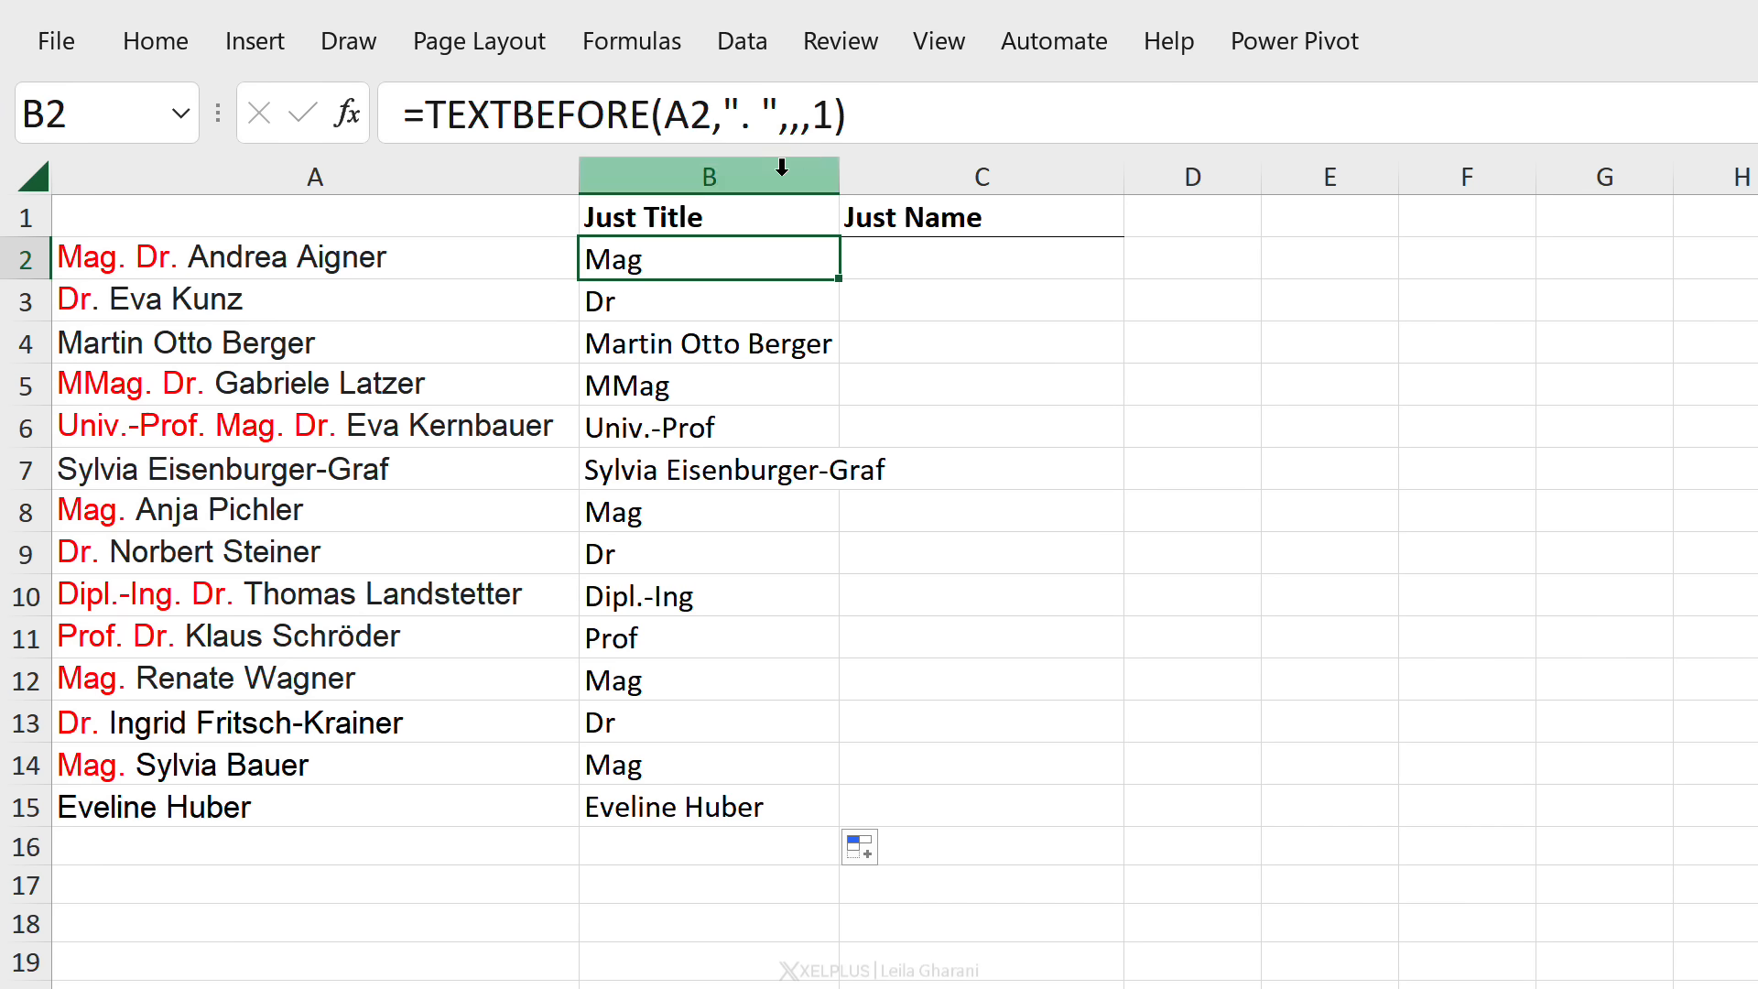
click(831, 114)
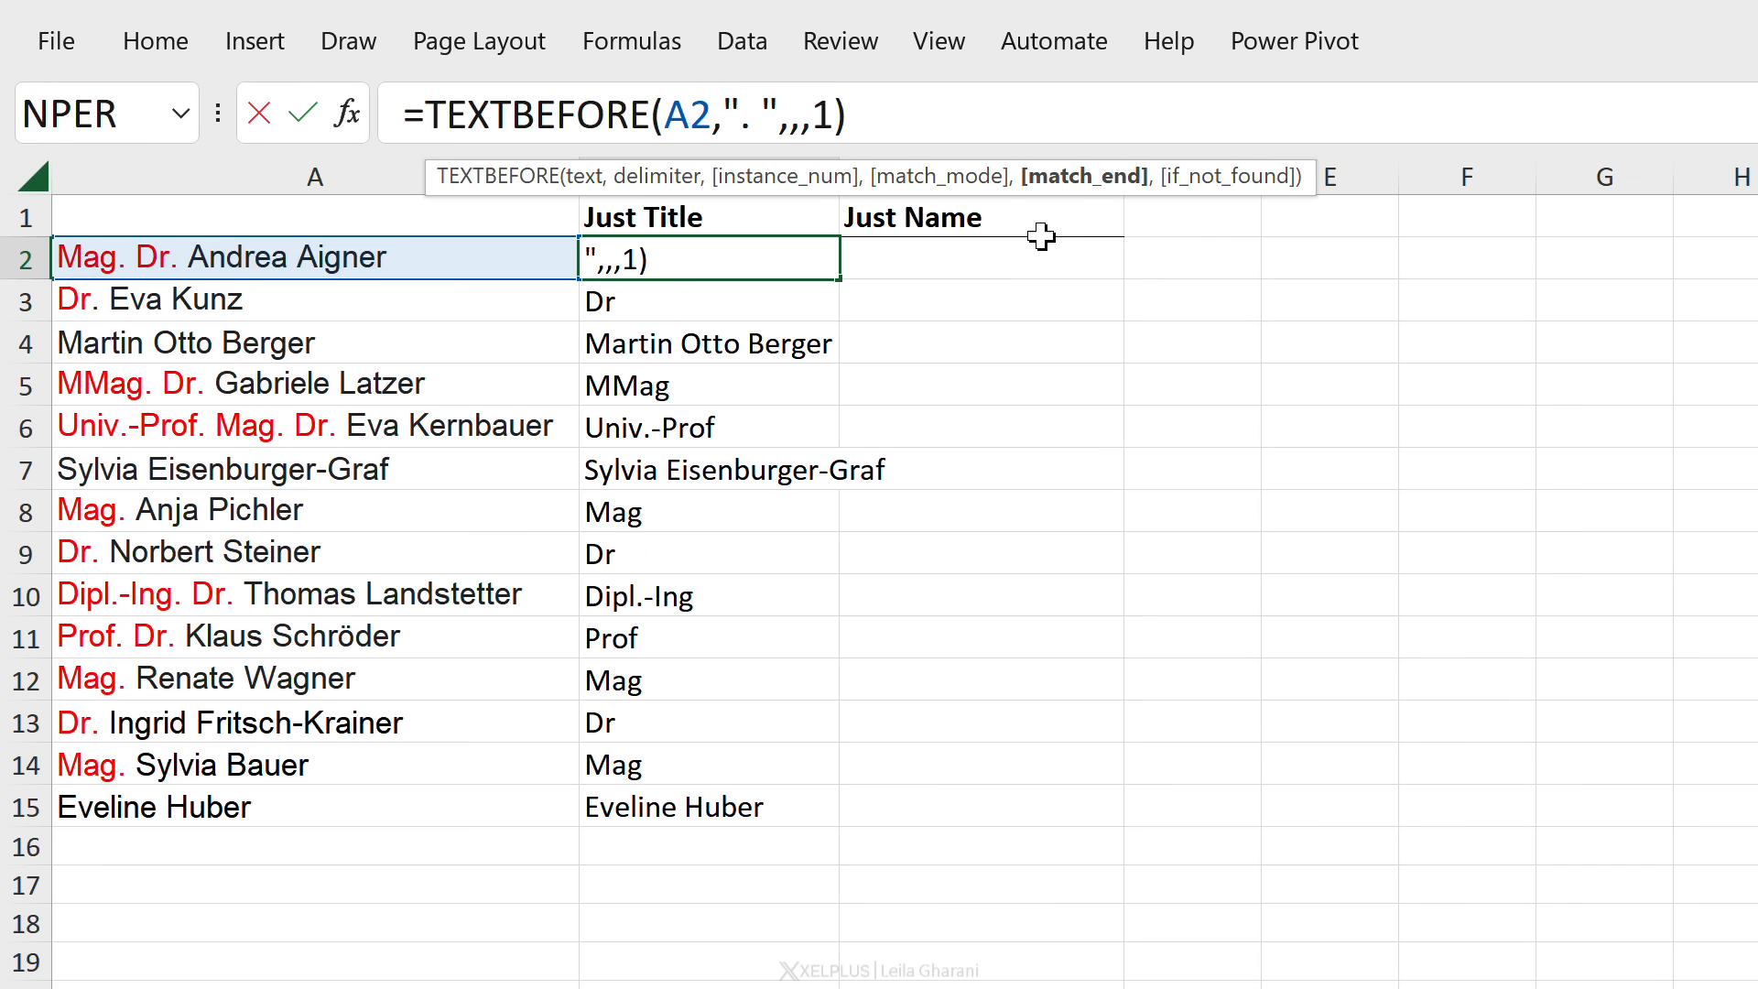
Replace match-to-end with a "no title" if-not-found value and fill it down column B.
key(BackSpace)
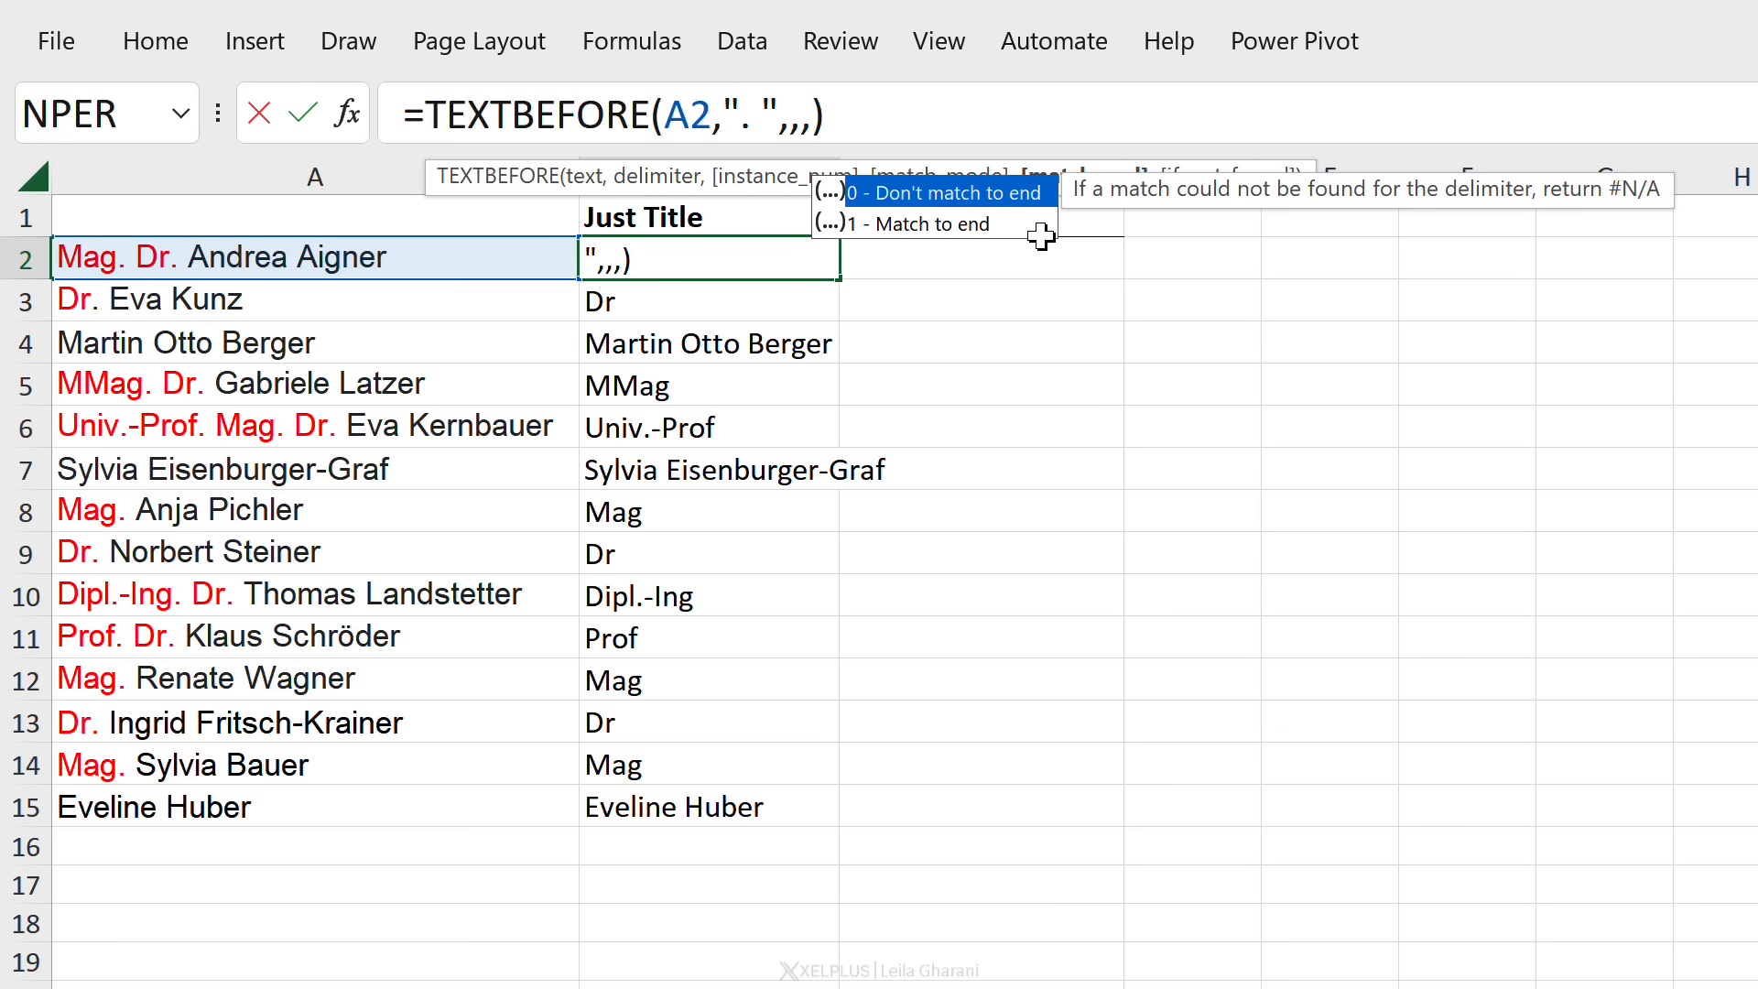
text(,)
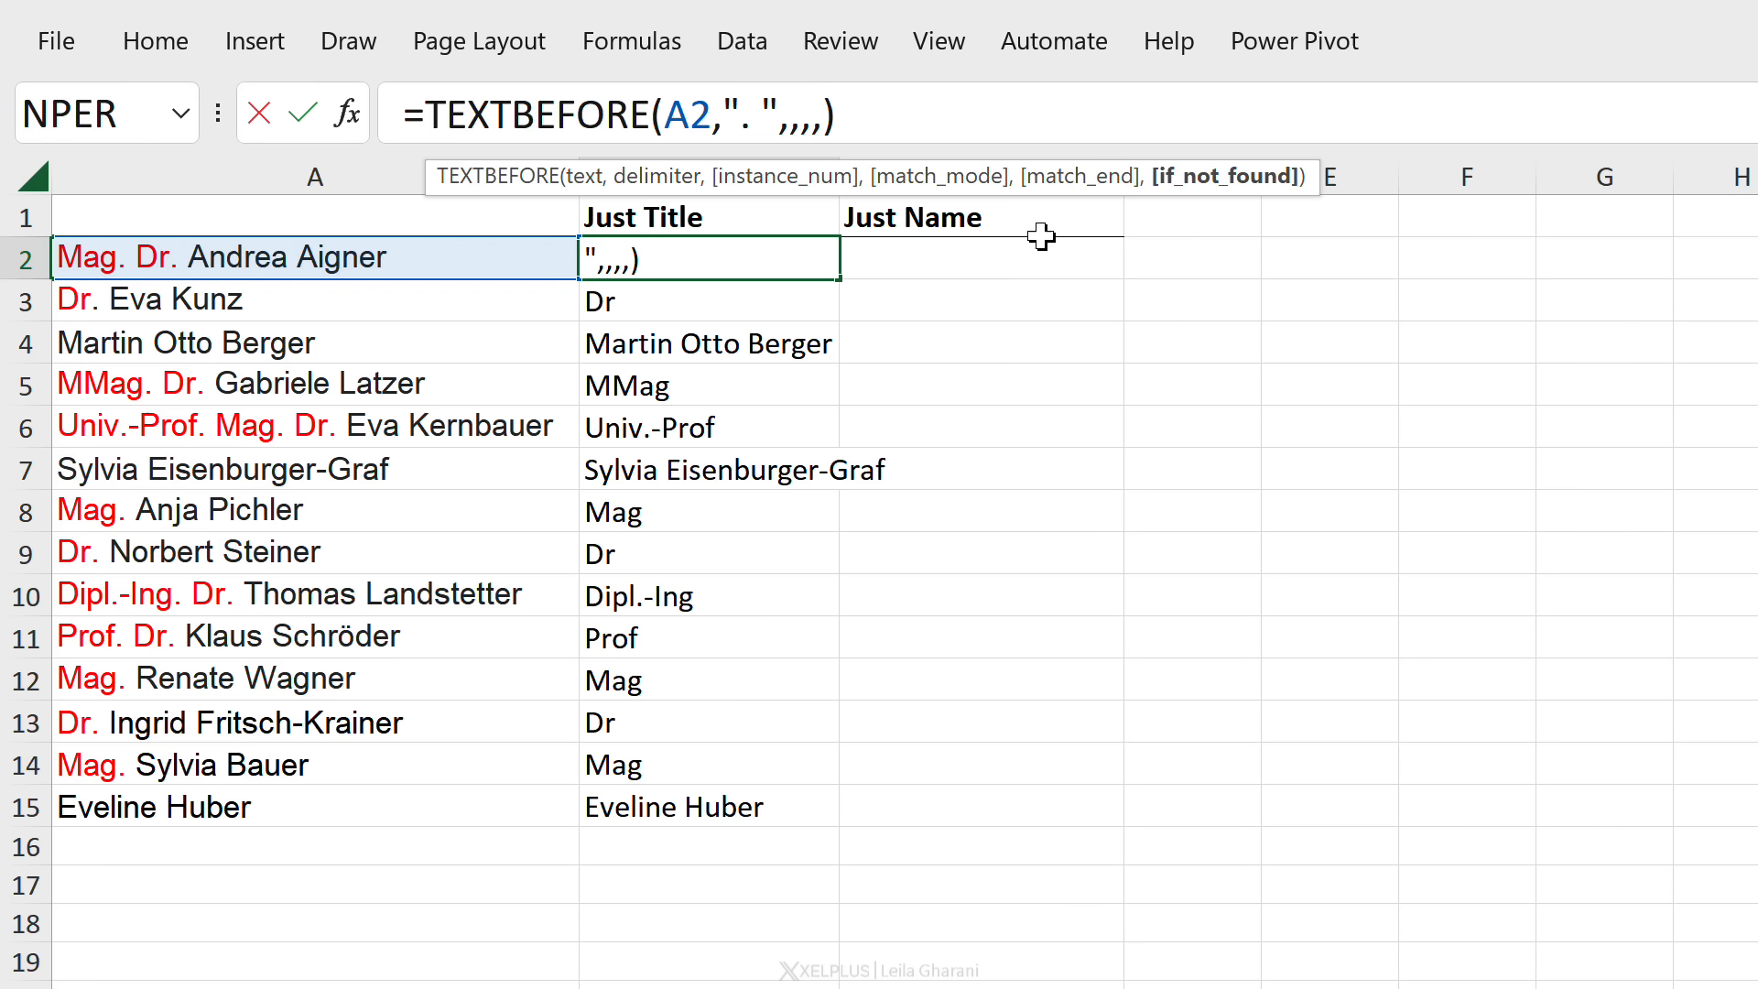
text(")
text(no )
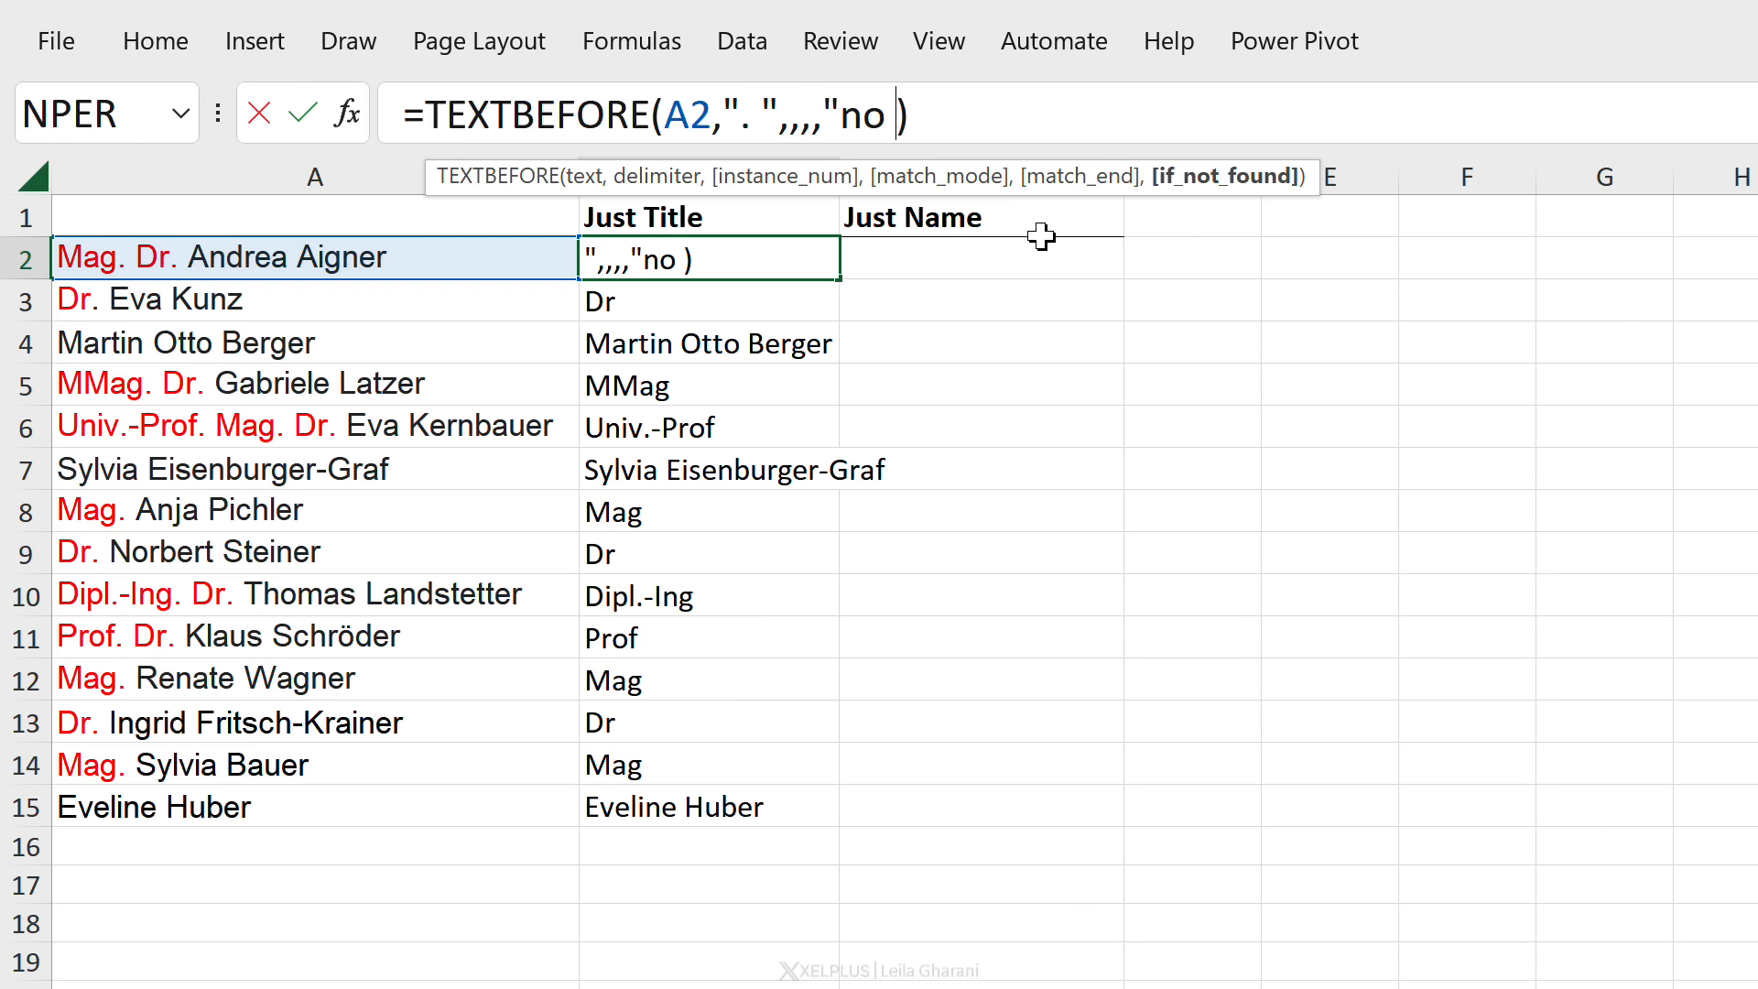
text(title")
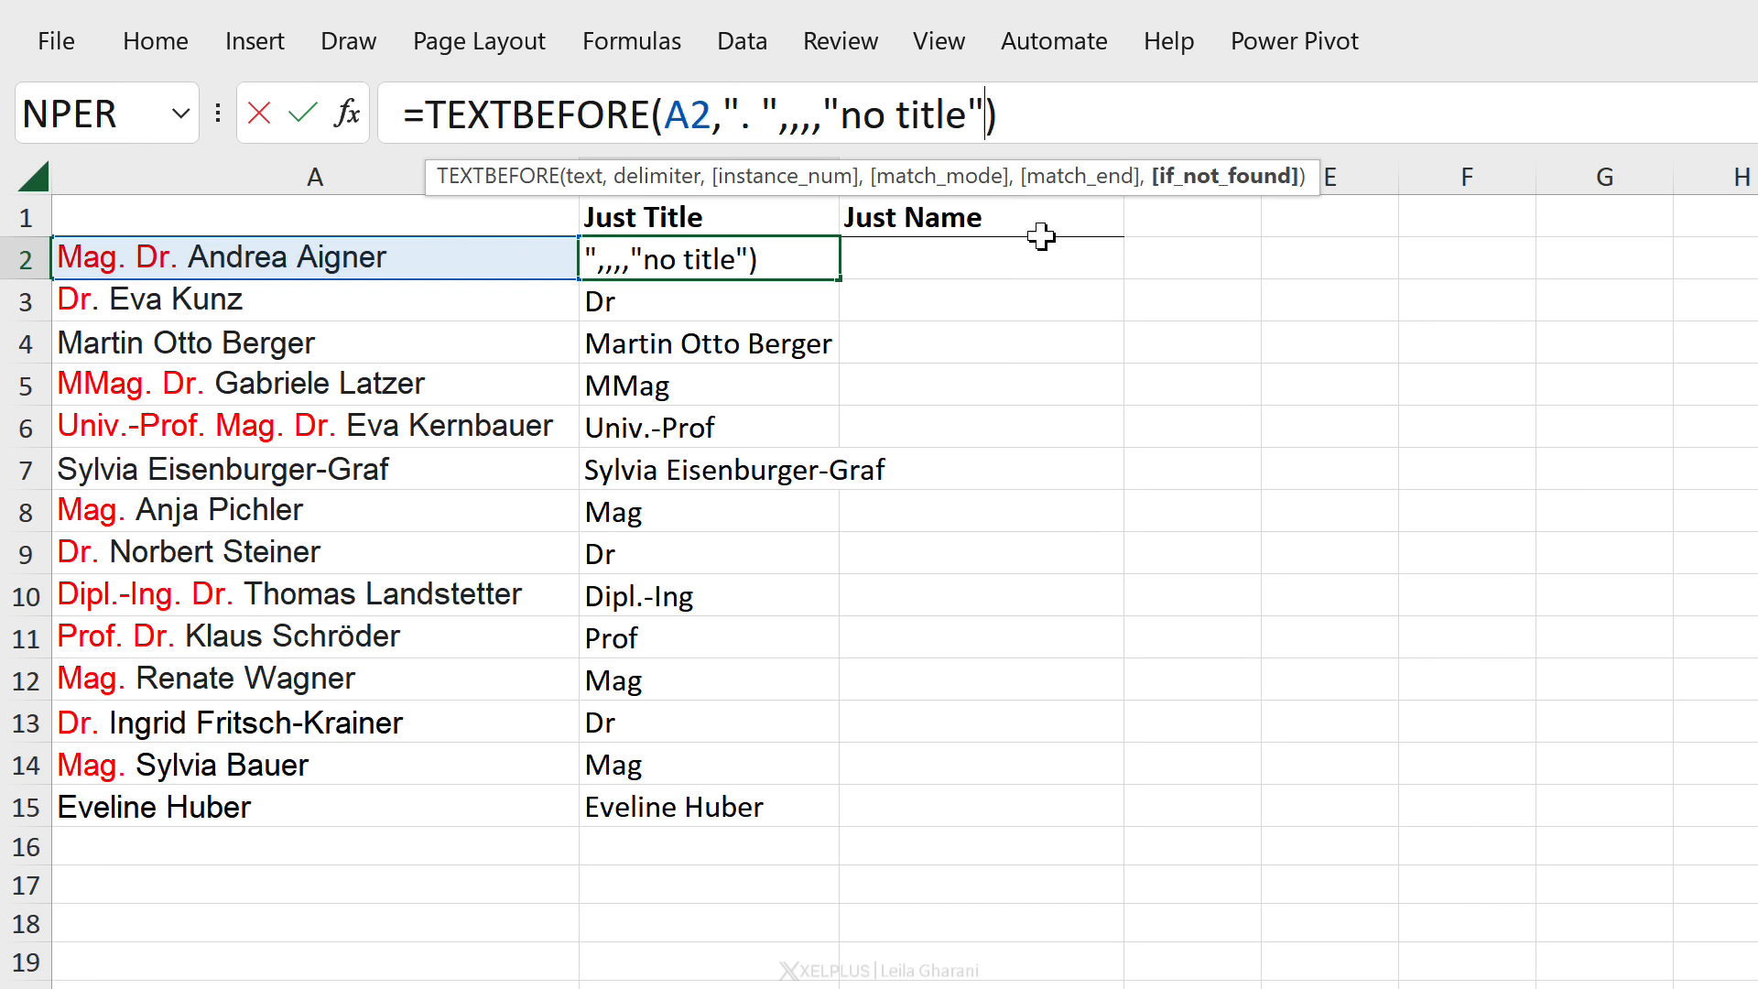
key(ctrl+Return)
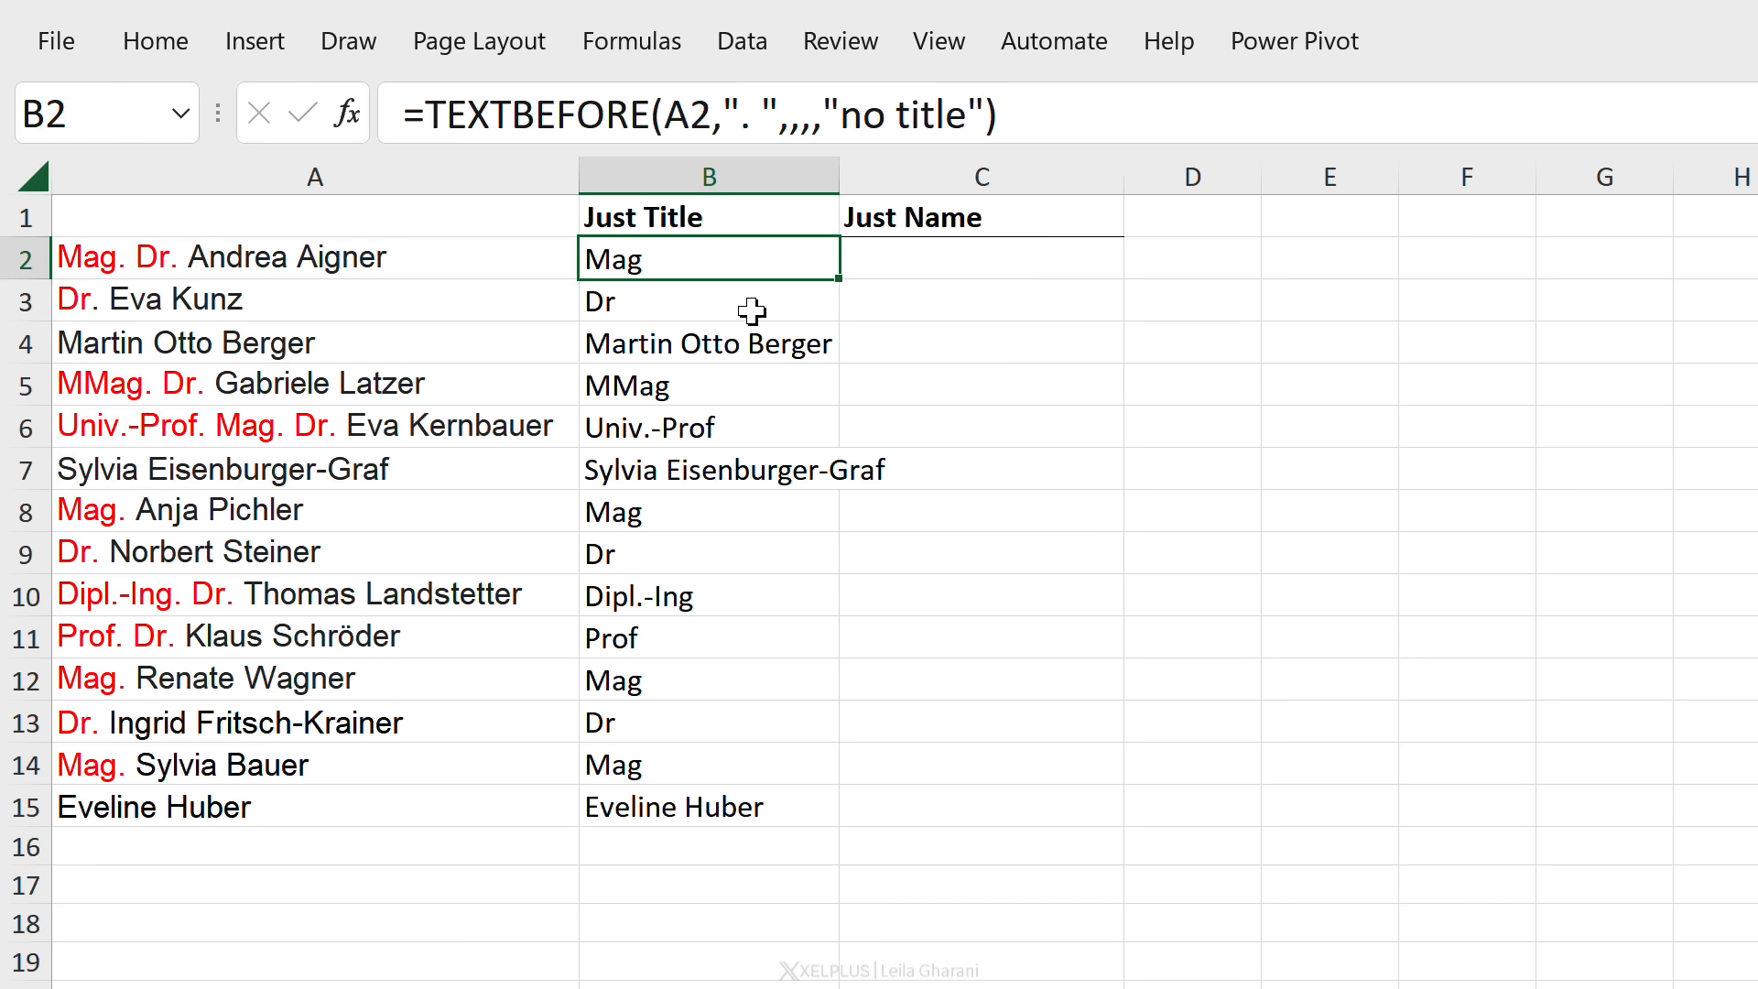
double_click(836, 284)
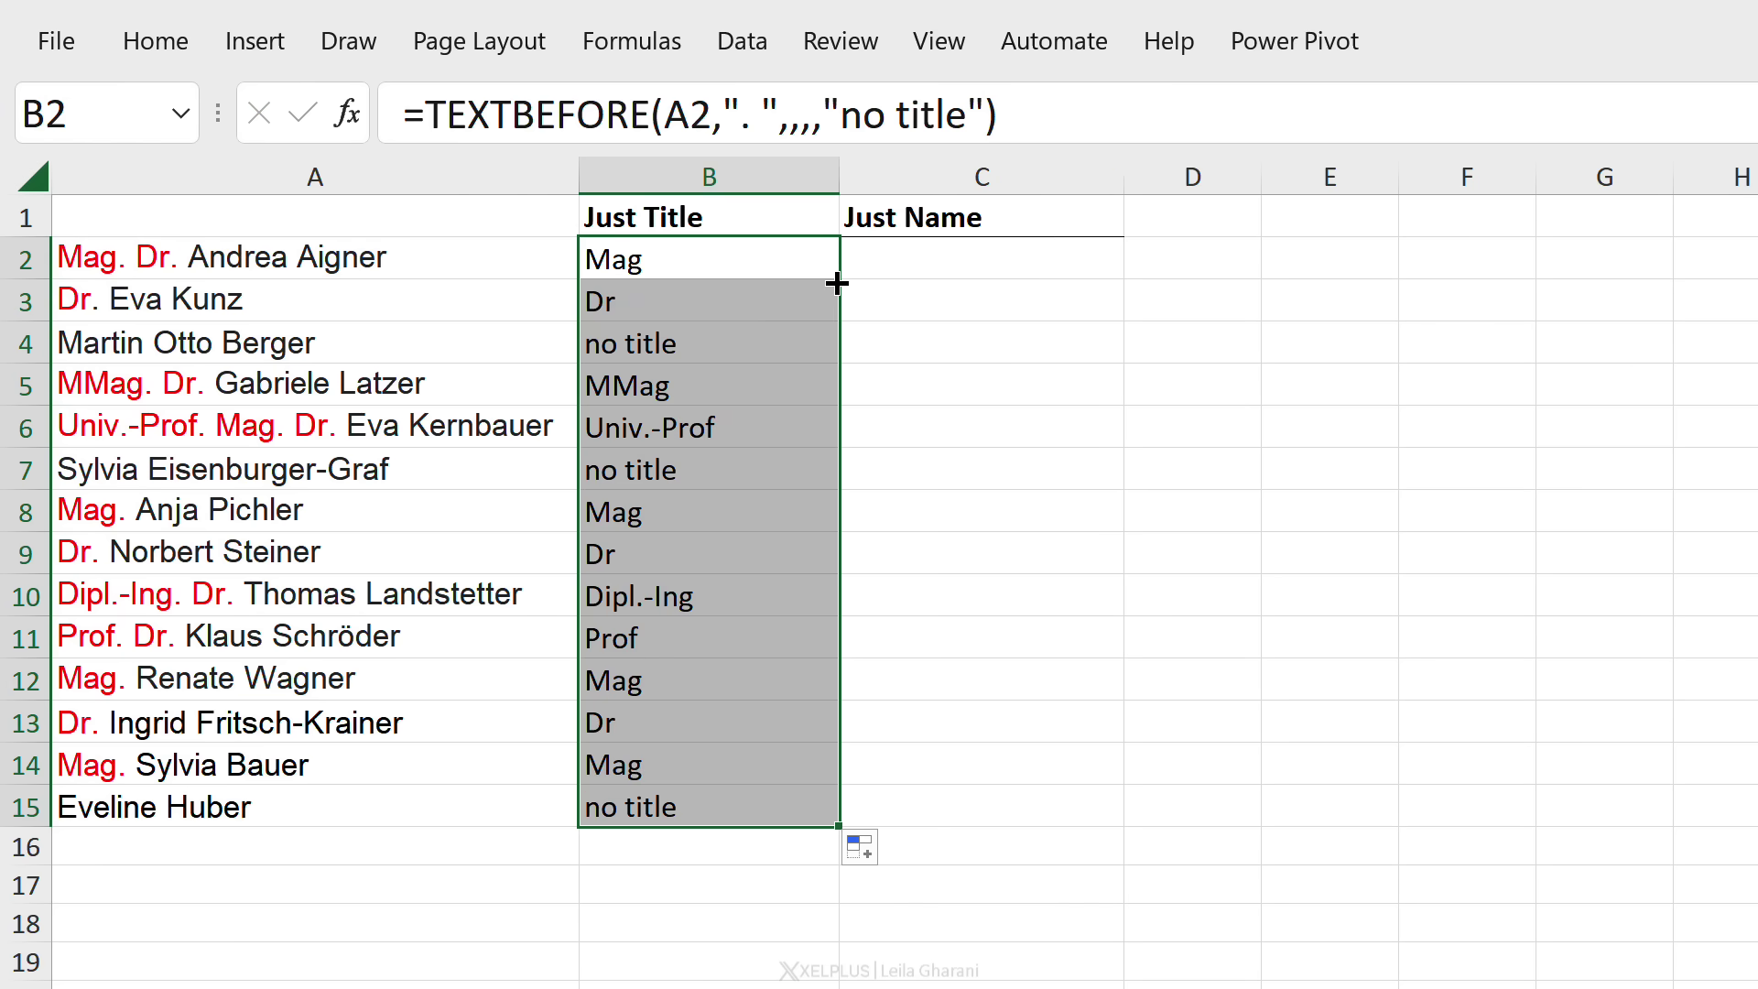
Change the fallback to an empty "" so untitled rows stay blank, and fill down again.
click(772, 262)
drag(968, 115, 844, 113)
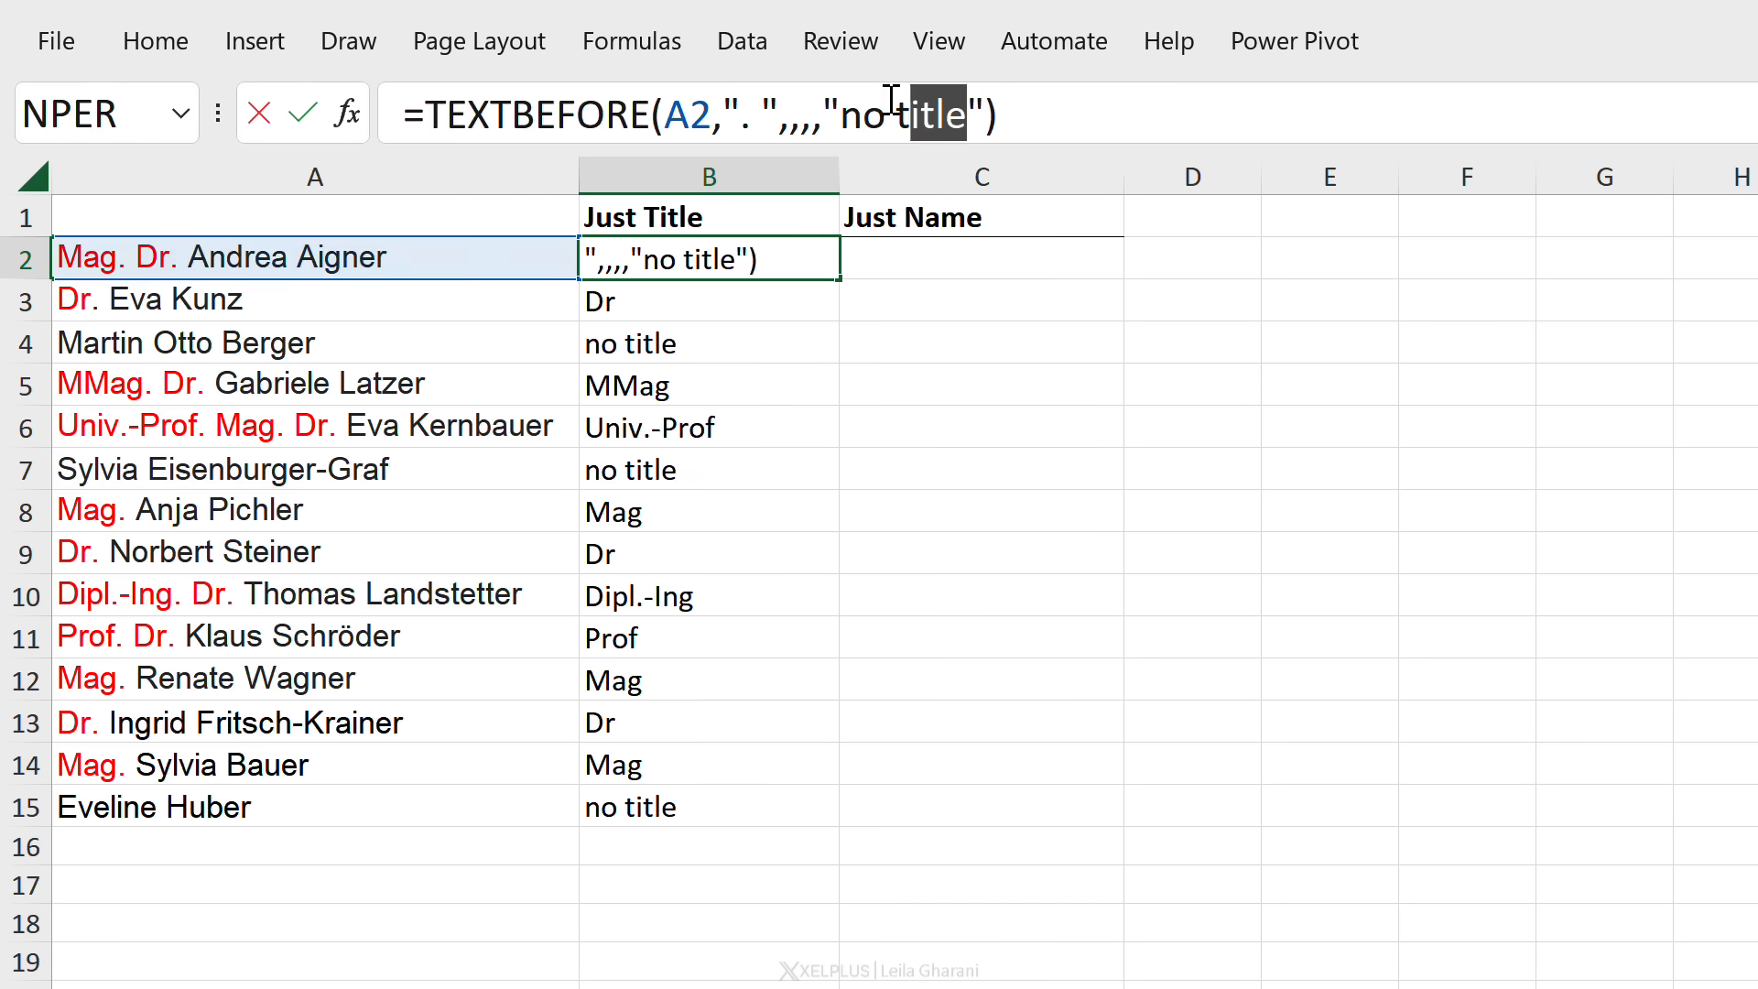
key(Delete)
key(ctrl+Return)
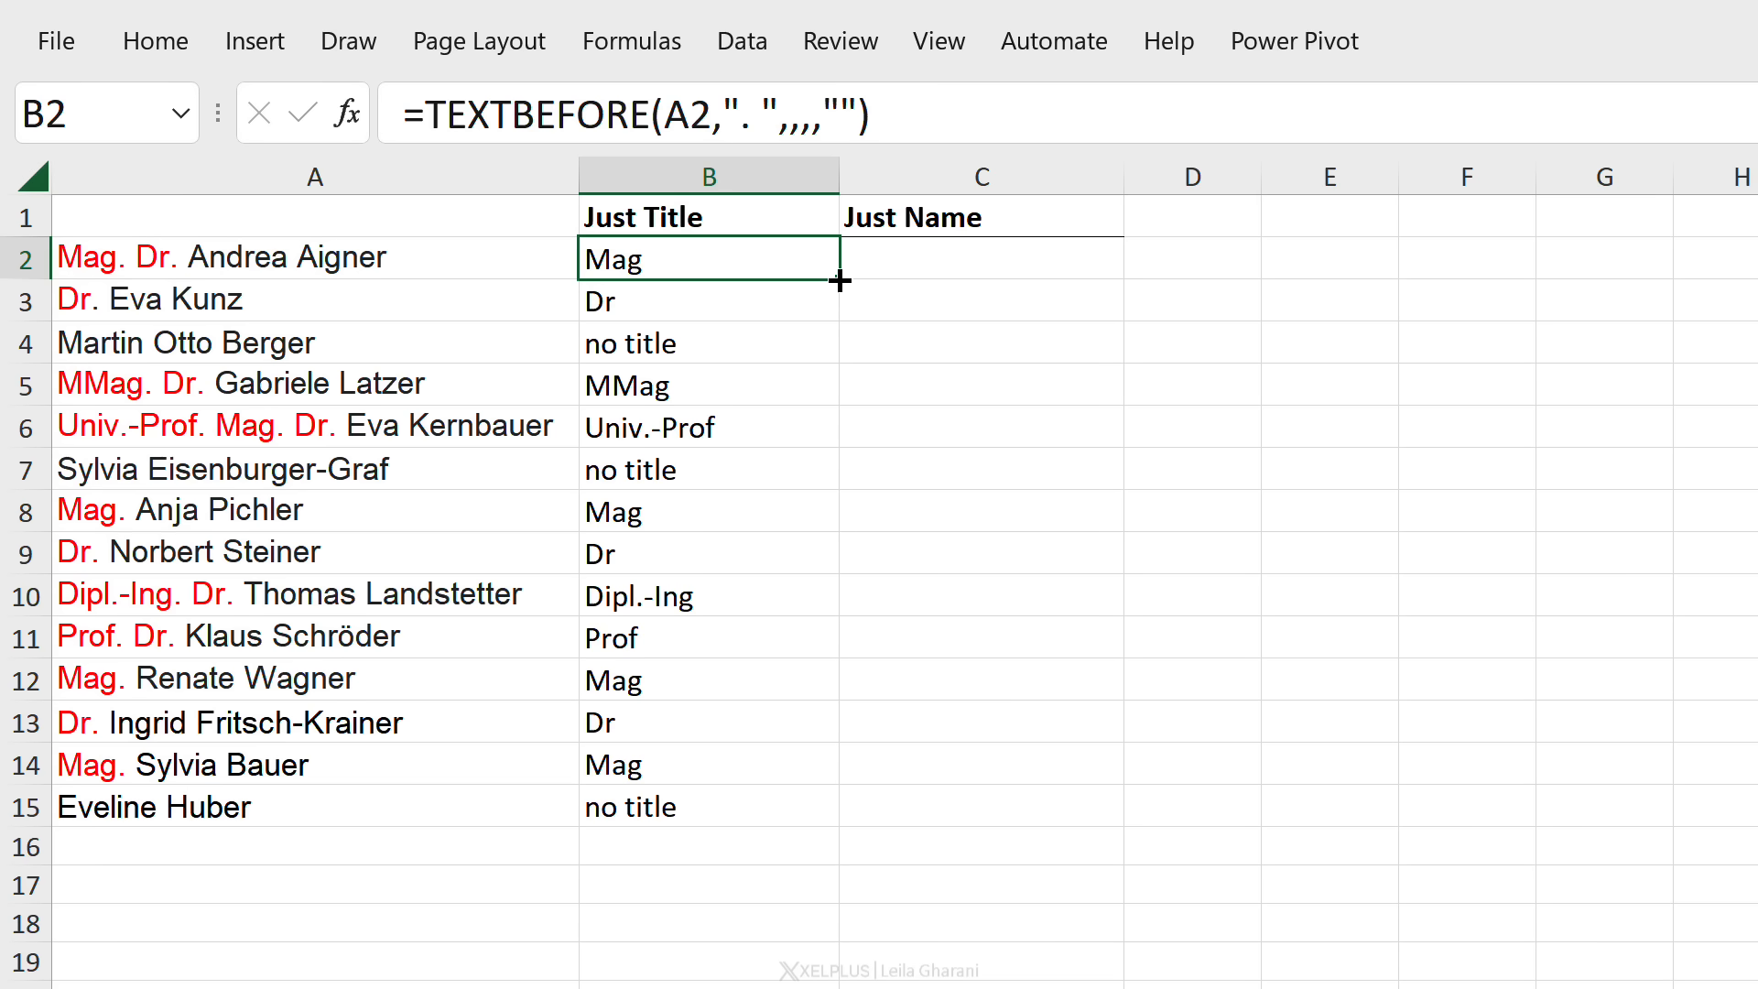
double_click(840, 280)
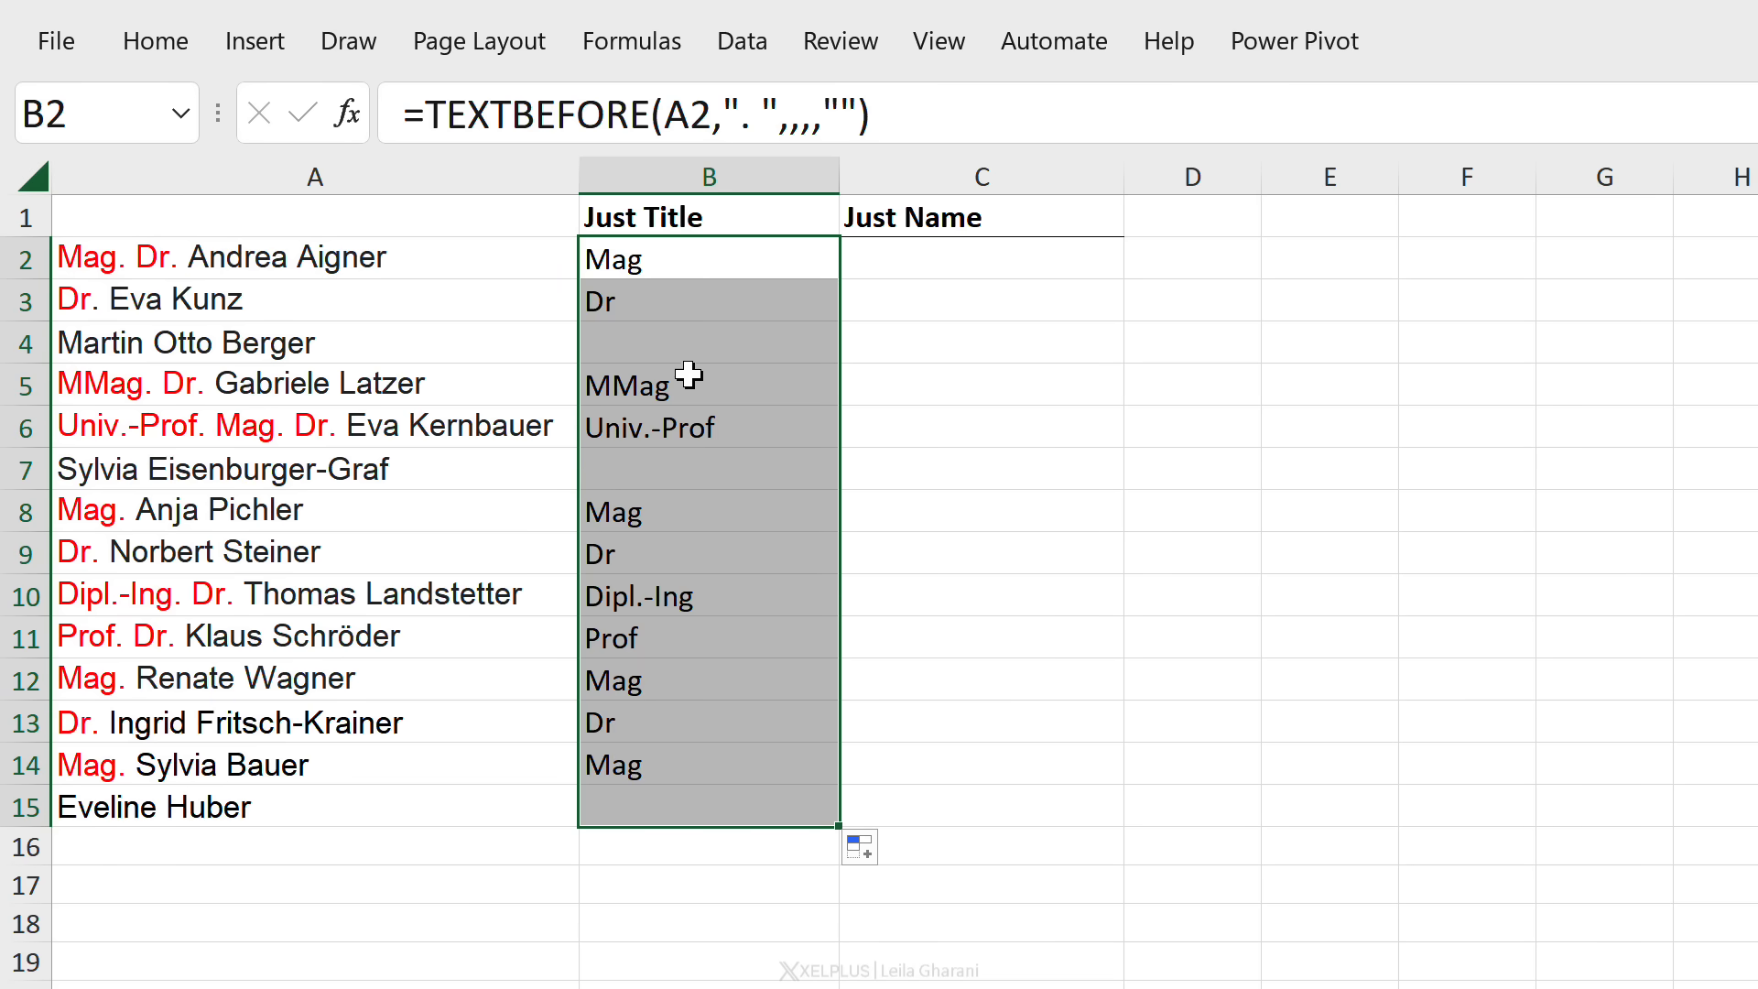
Rework B2 to =TEXTBEFORE(A2,". ",-1) and fill it down the Just Title column.
click(645, 258)
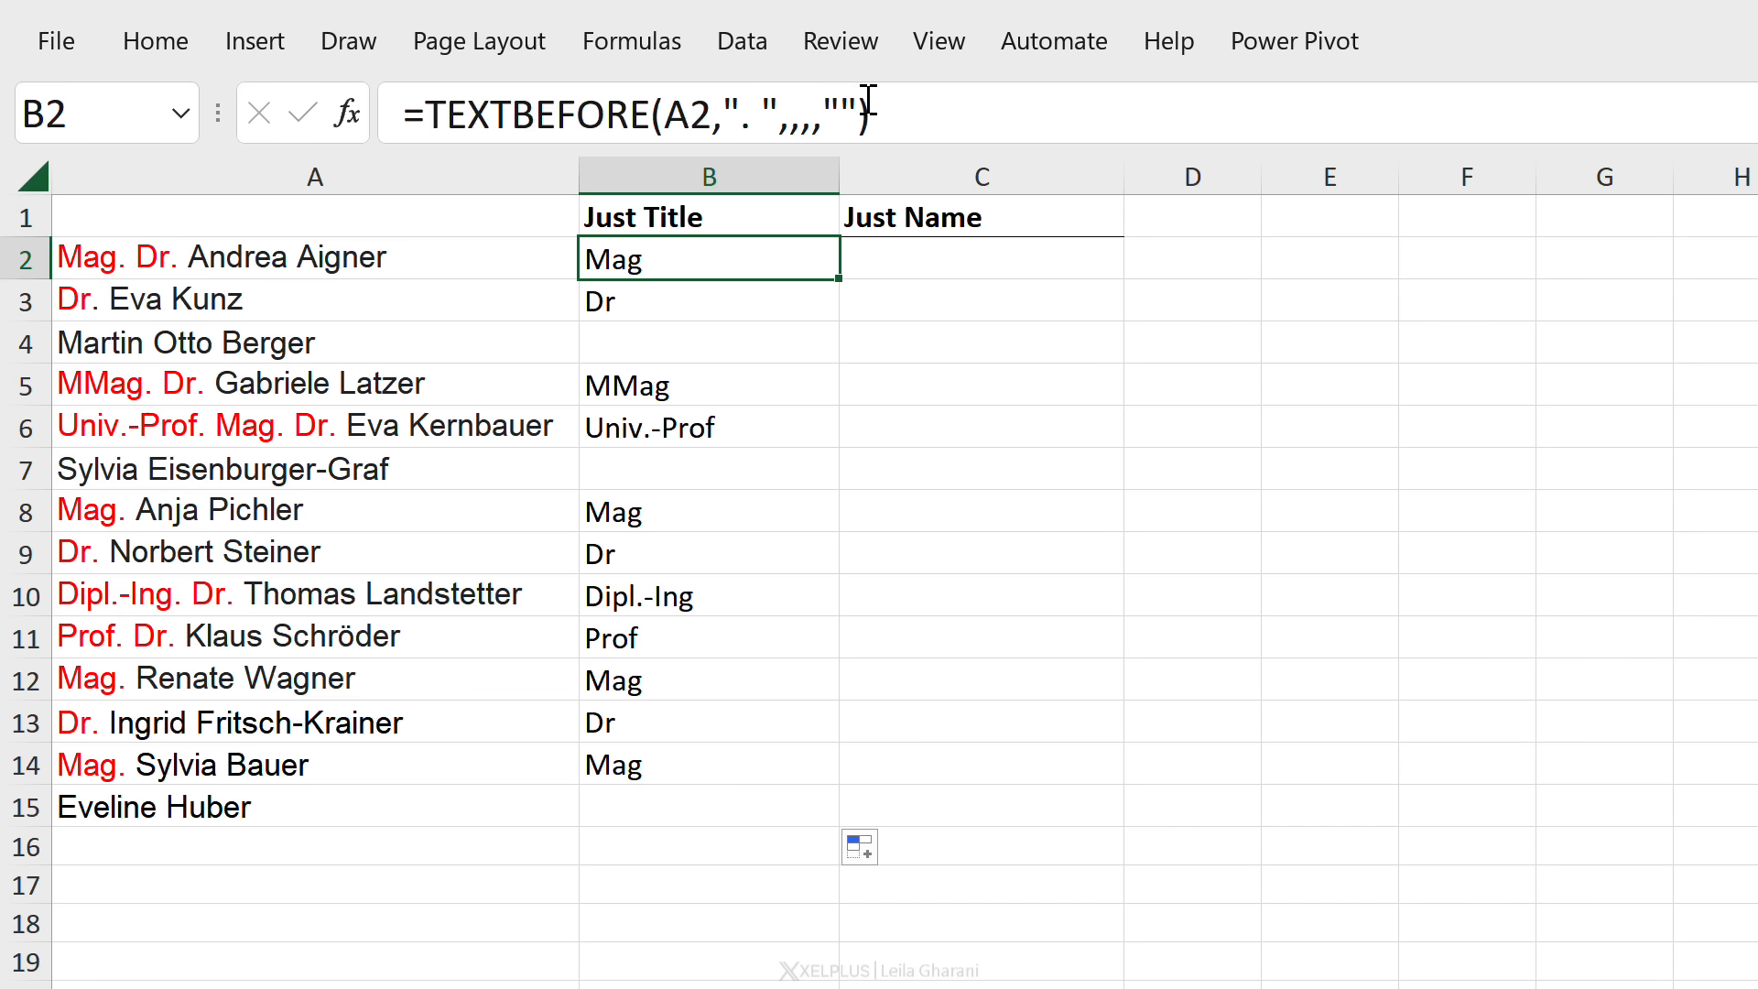
drag(857, 112, 779, 114)
key(Delete)
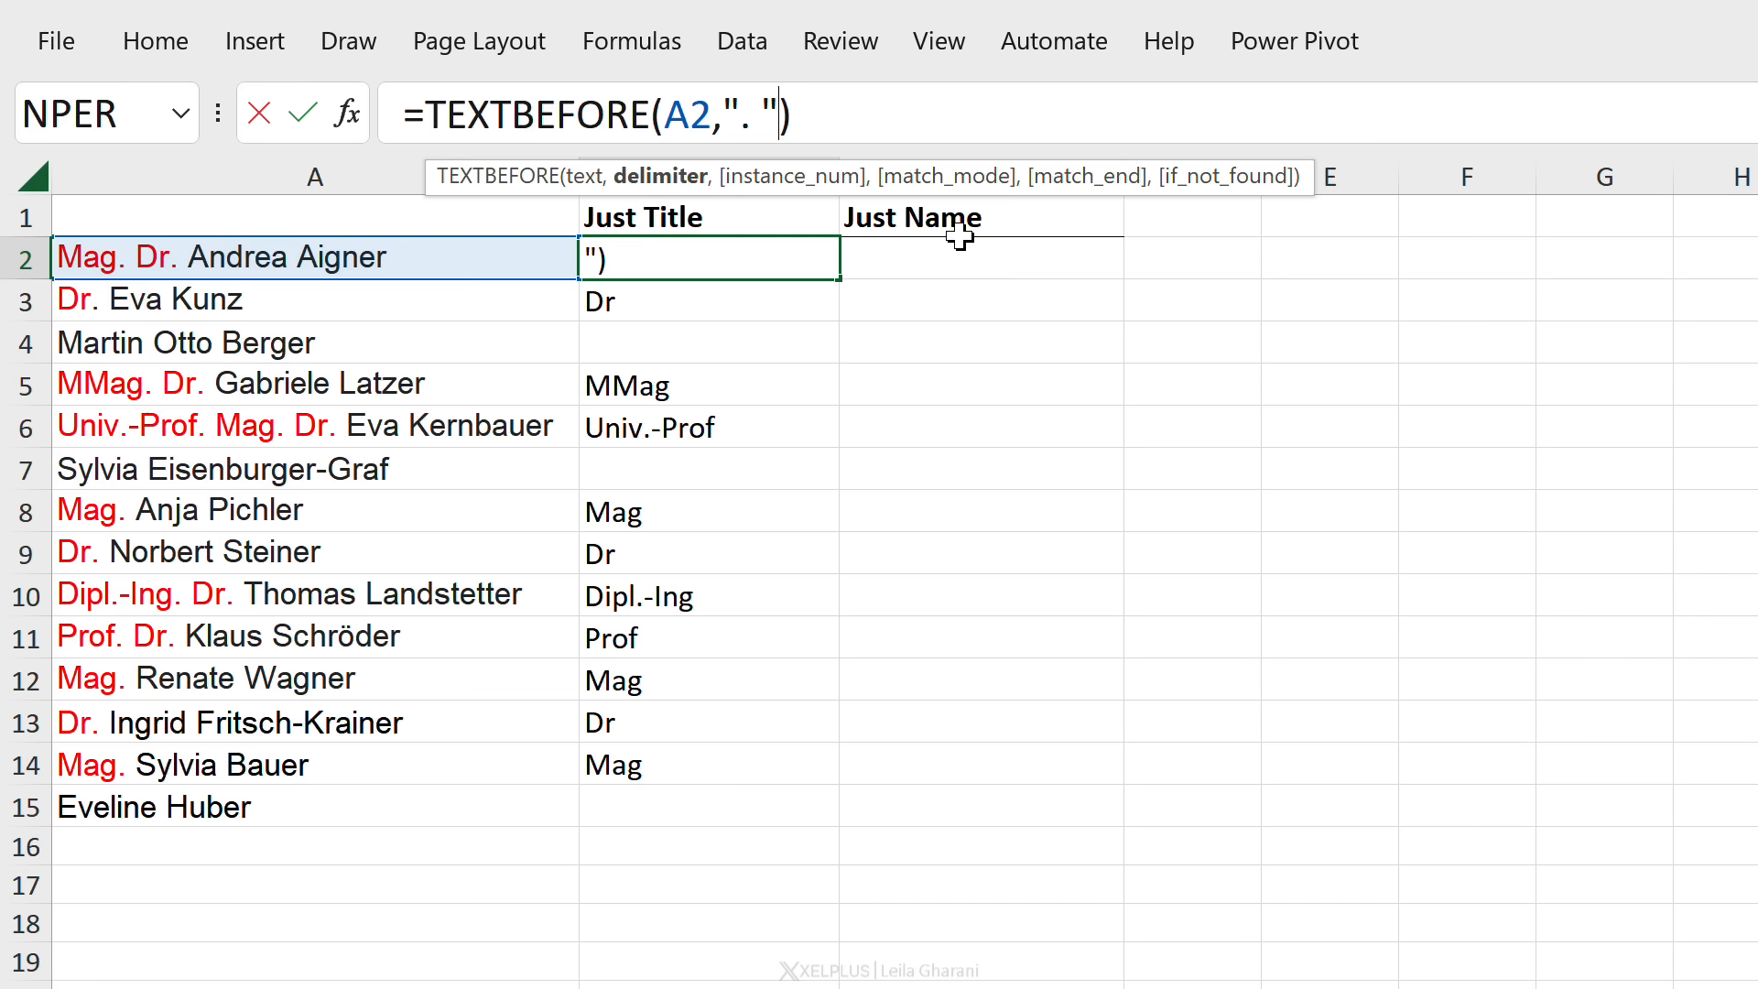
text(,)
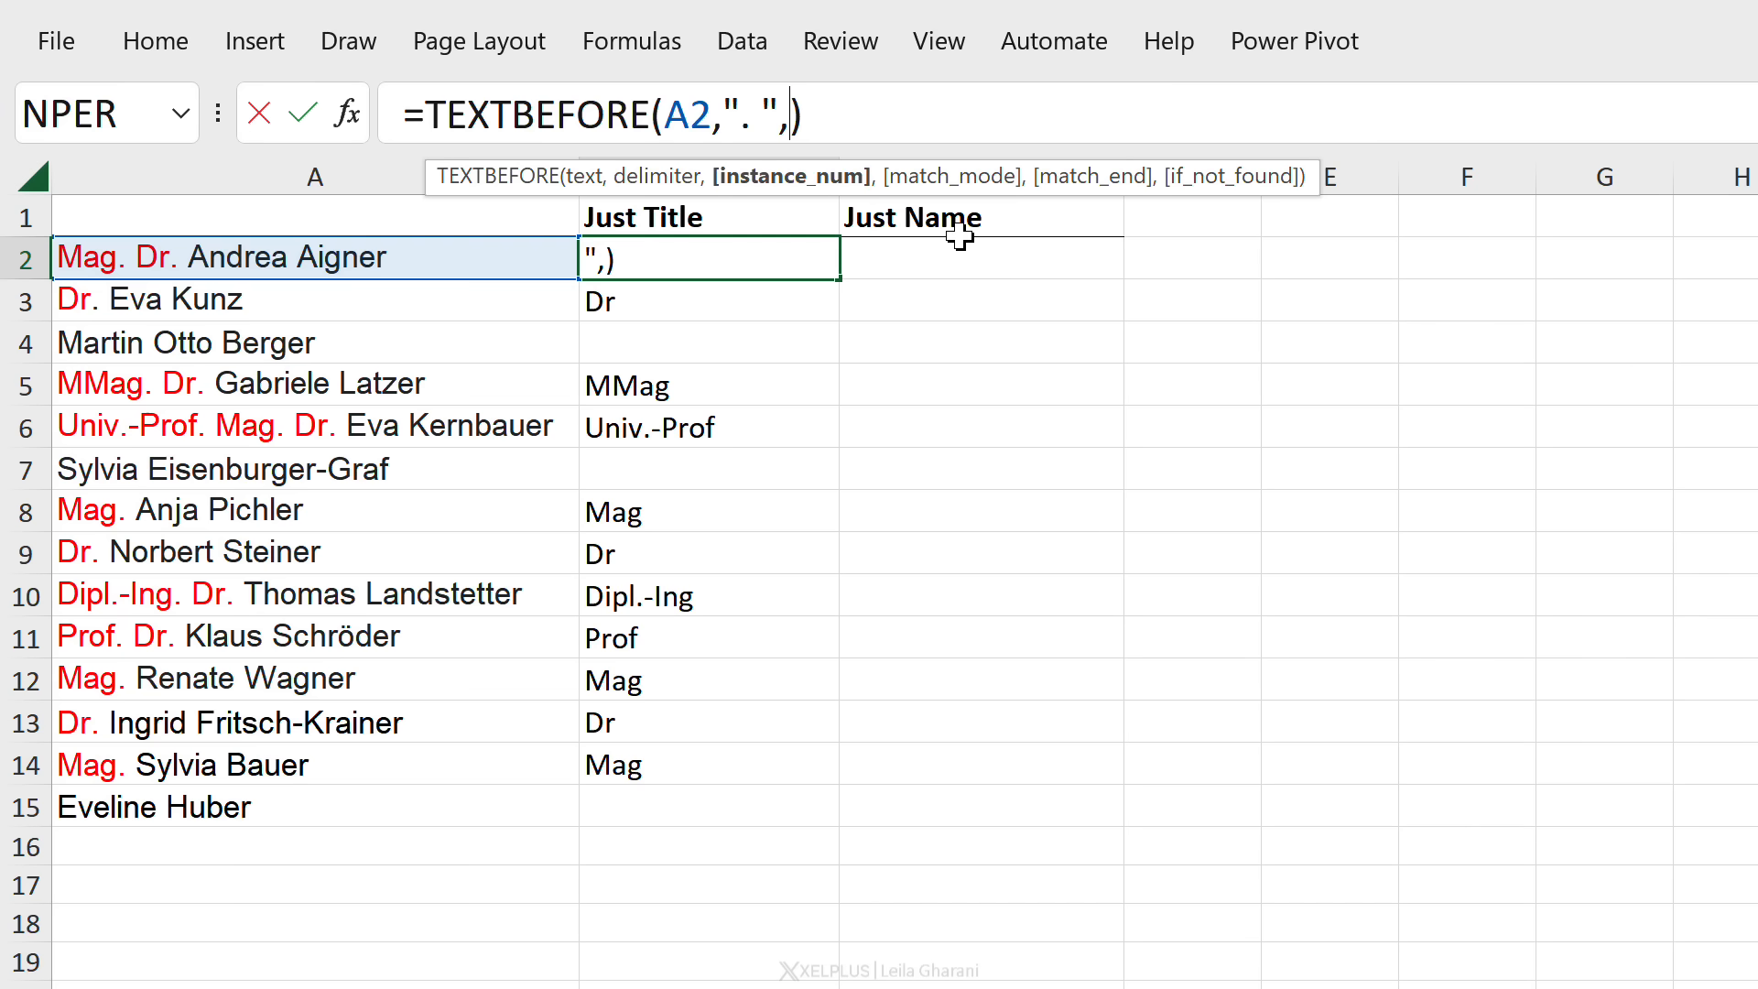
text(-)
text(1)
key(ctrl+Return)
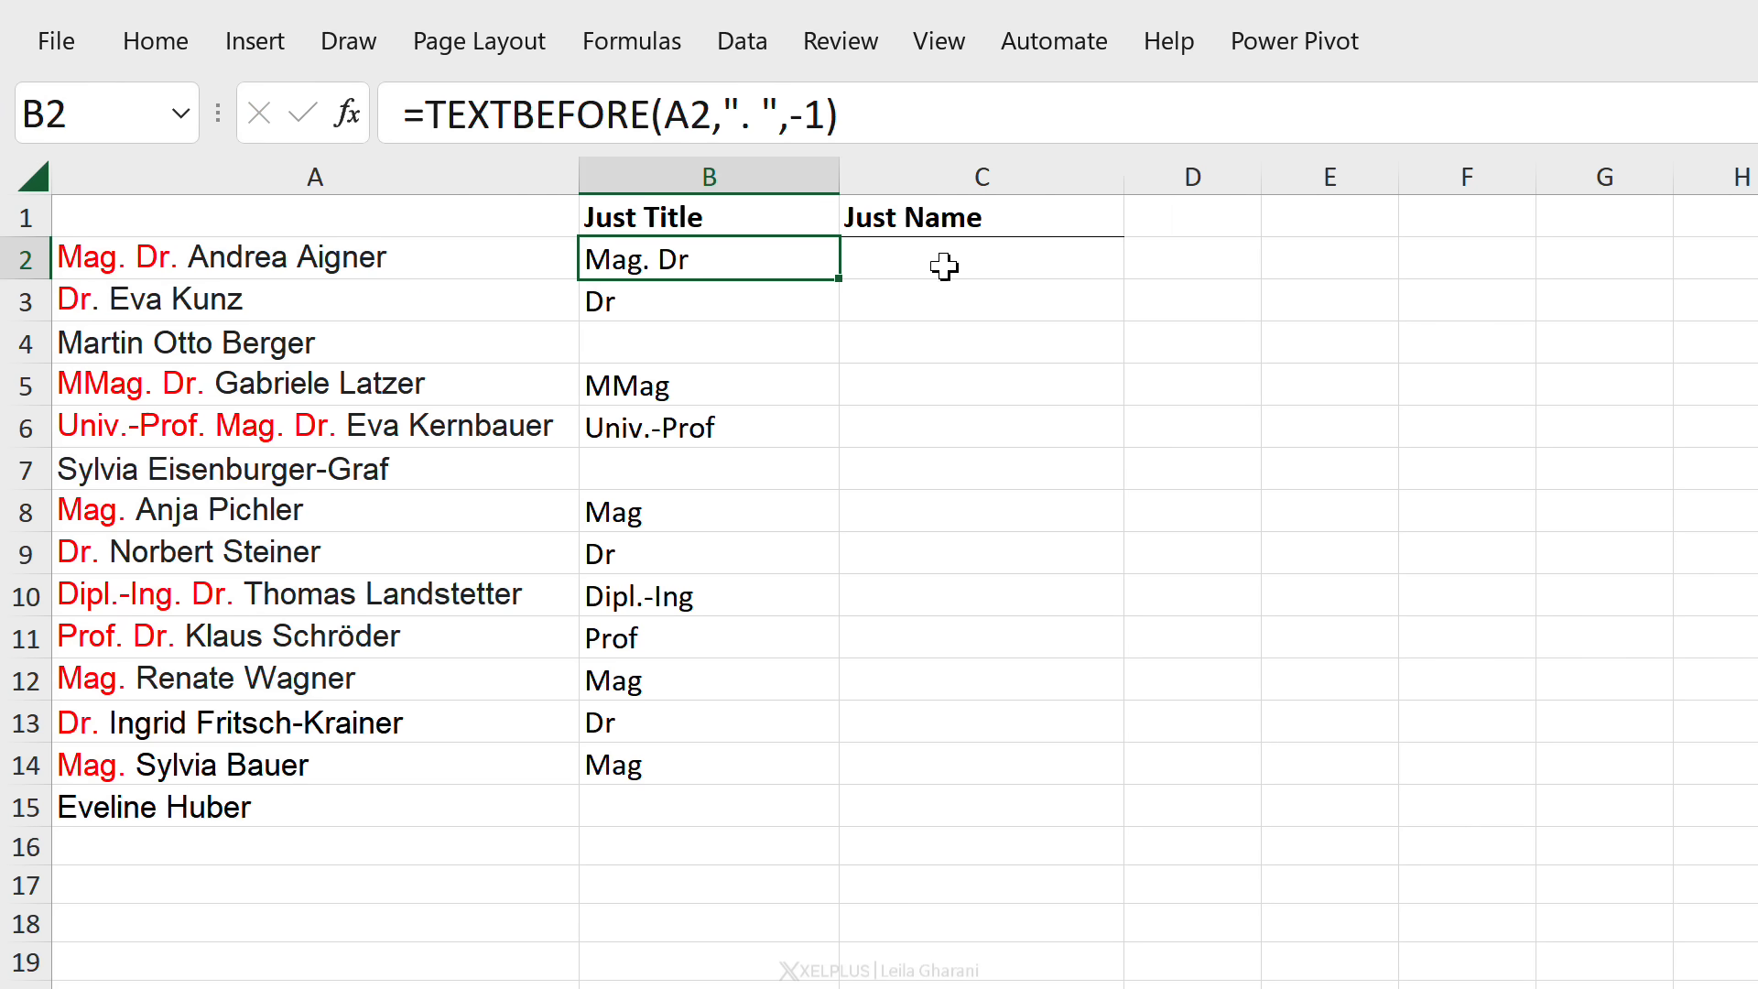
double_click(838, 283)
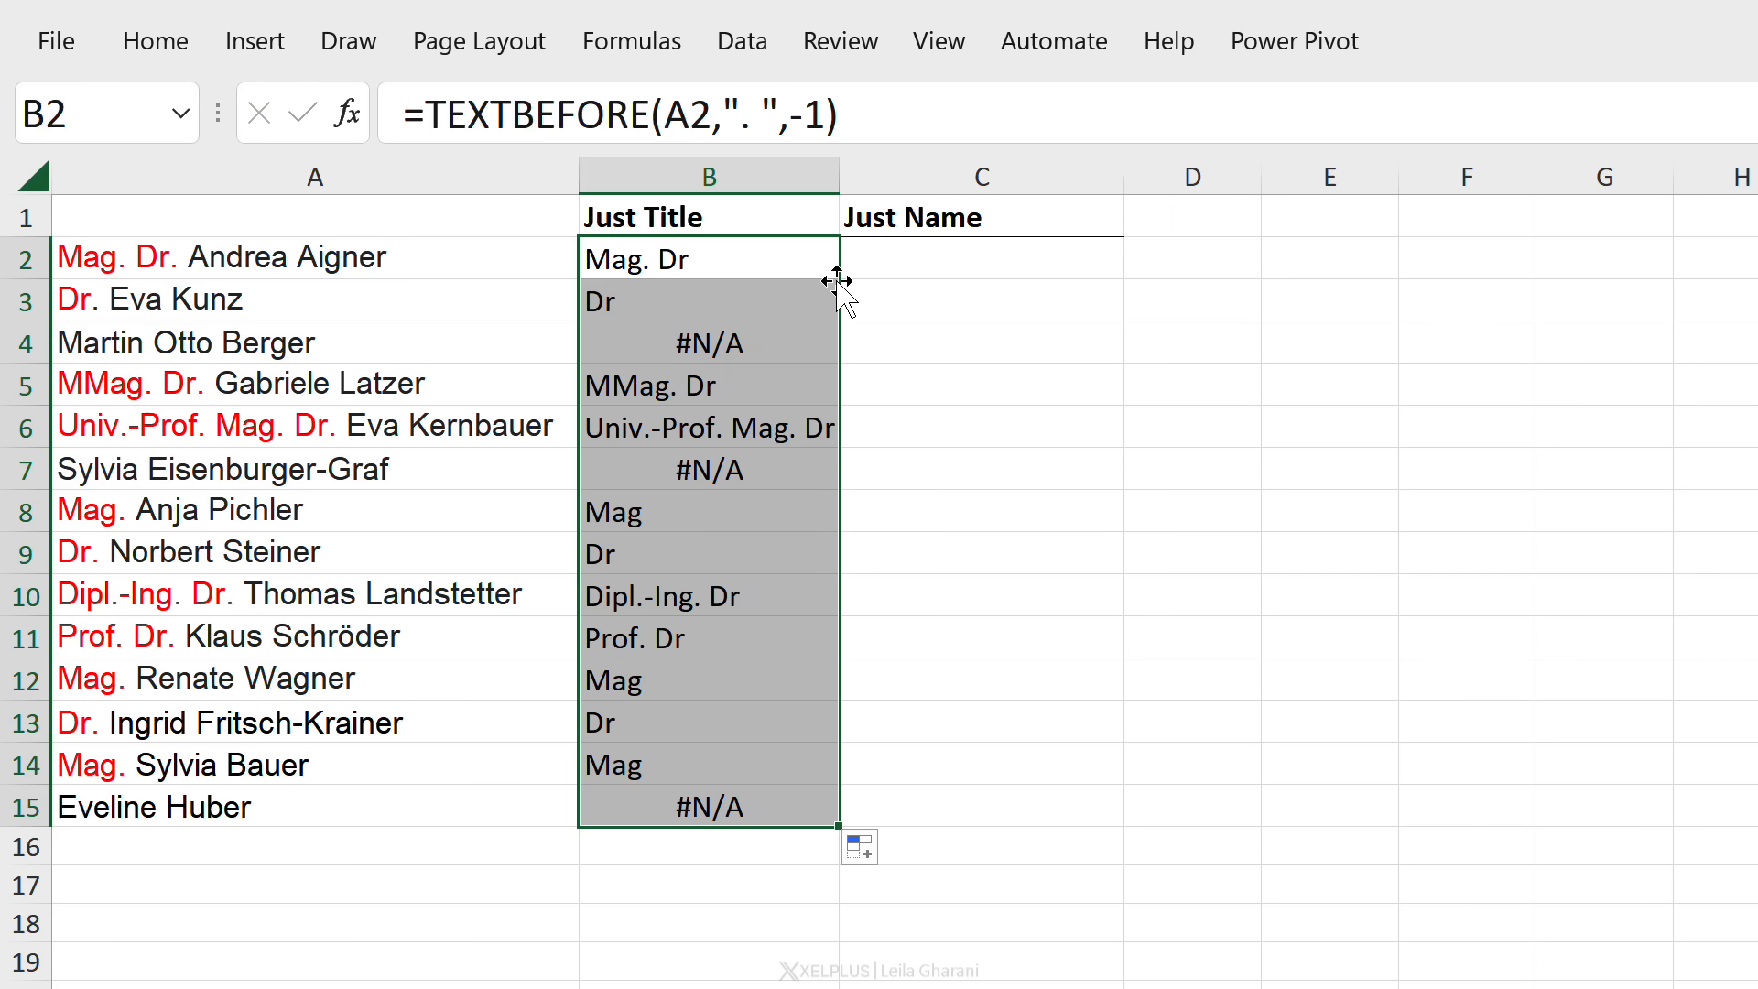
Review the full multi-part titles and the #N/A results for Berger, Eisenburger-Graf and Huber.
drag(728, 260, 714, 305)
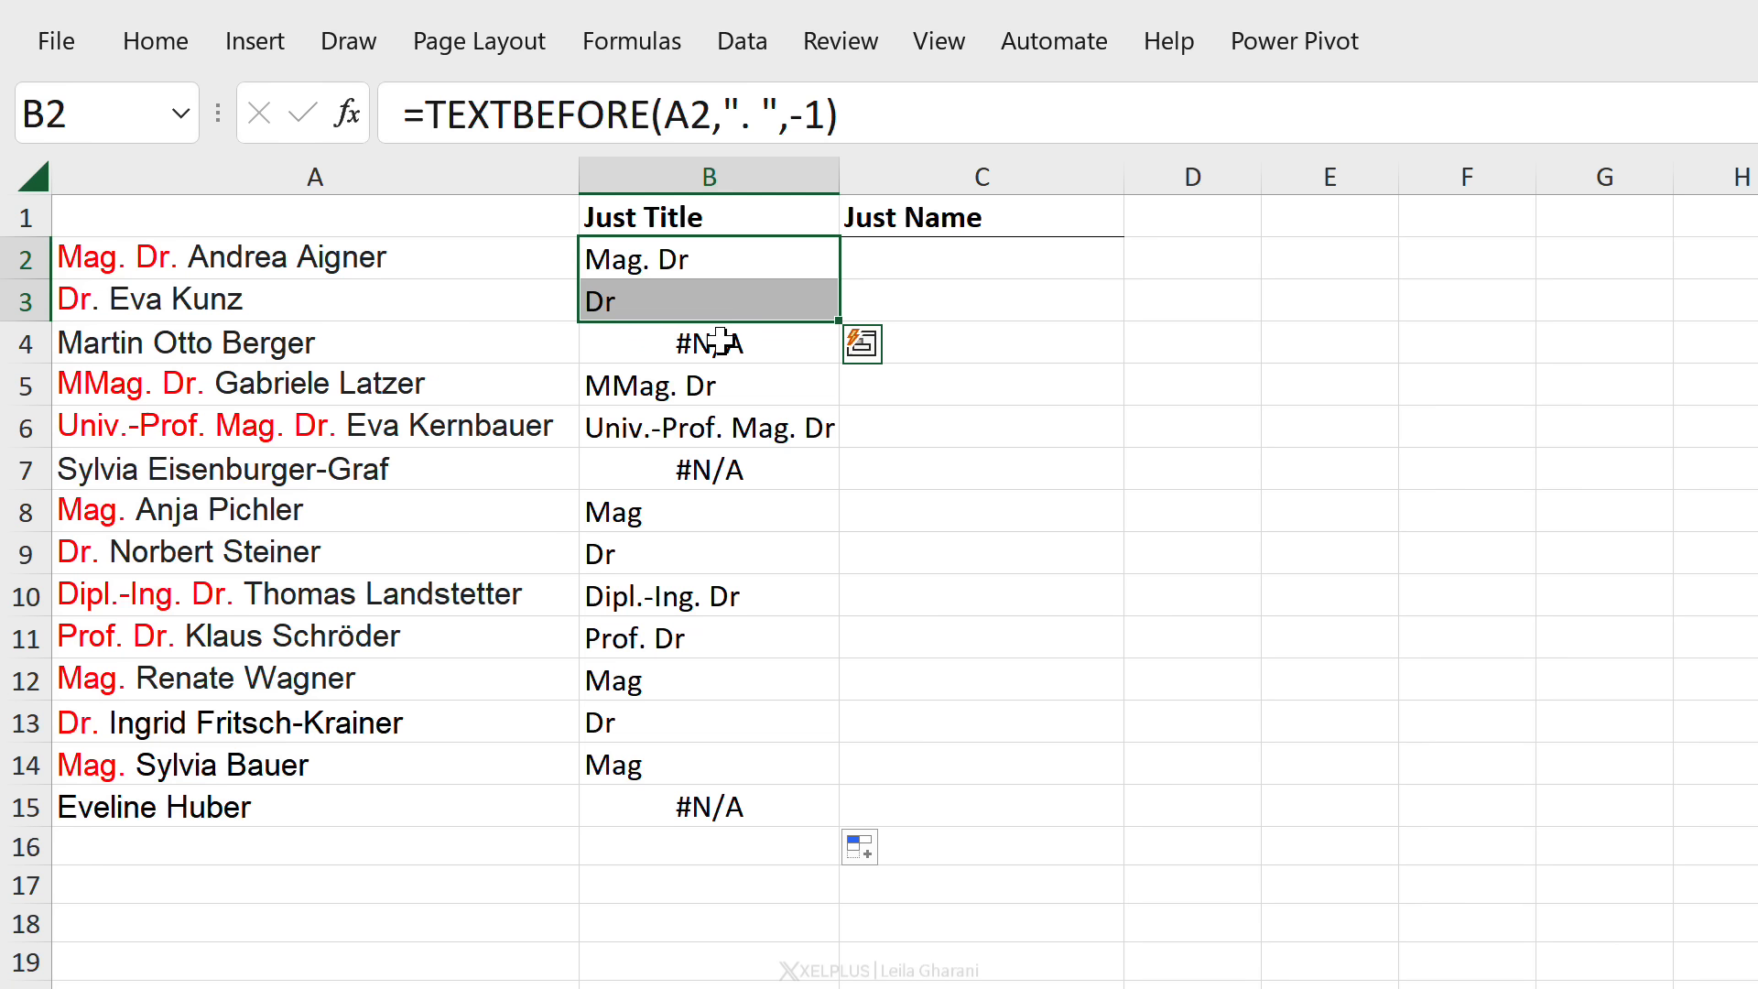
click(717, 344)
click(728, 470)
click(720, 803)
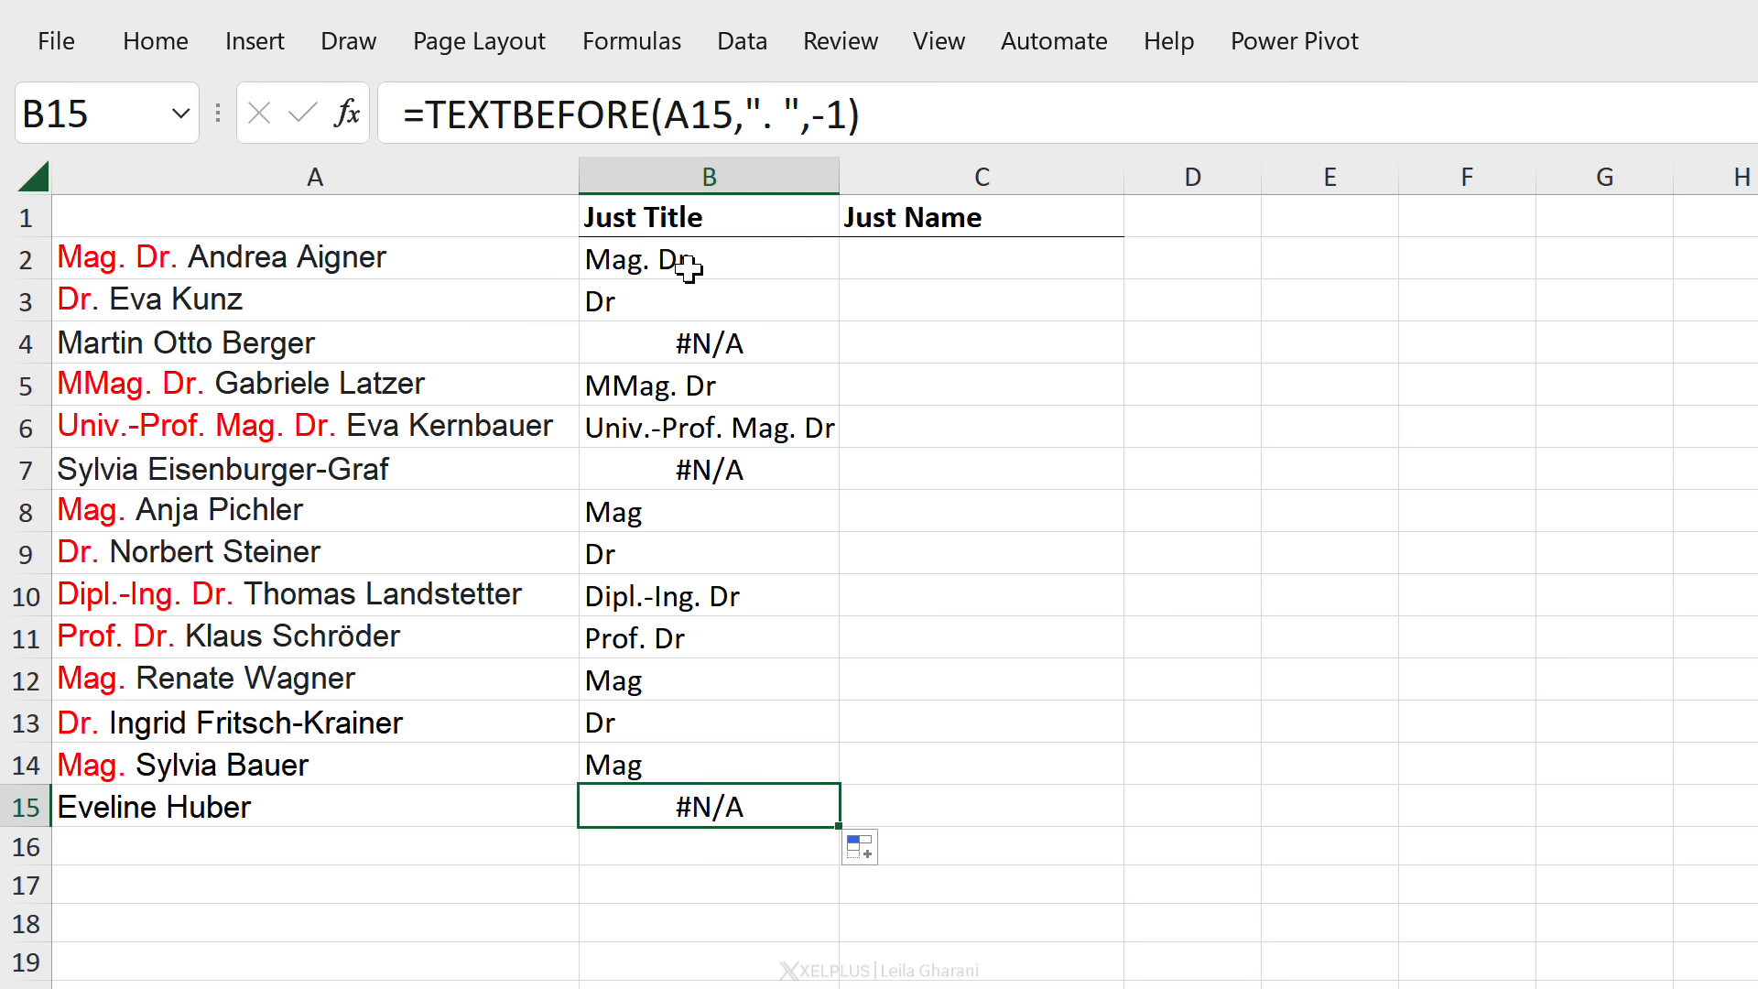
drag(691, 270, 683, 297)
drag(673, 388, 680, 426)
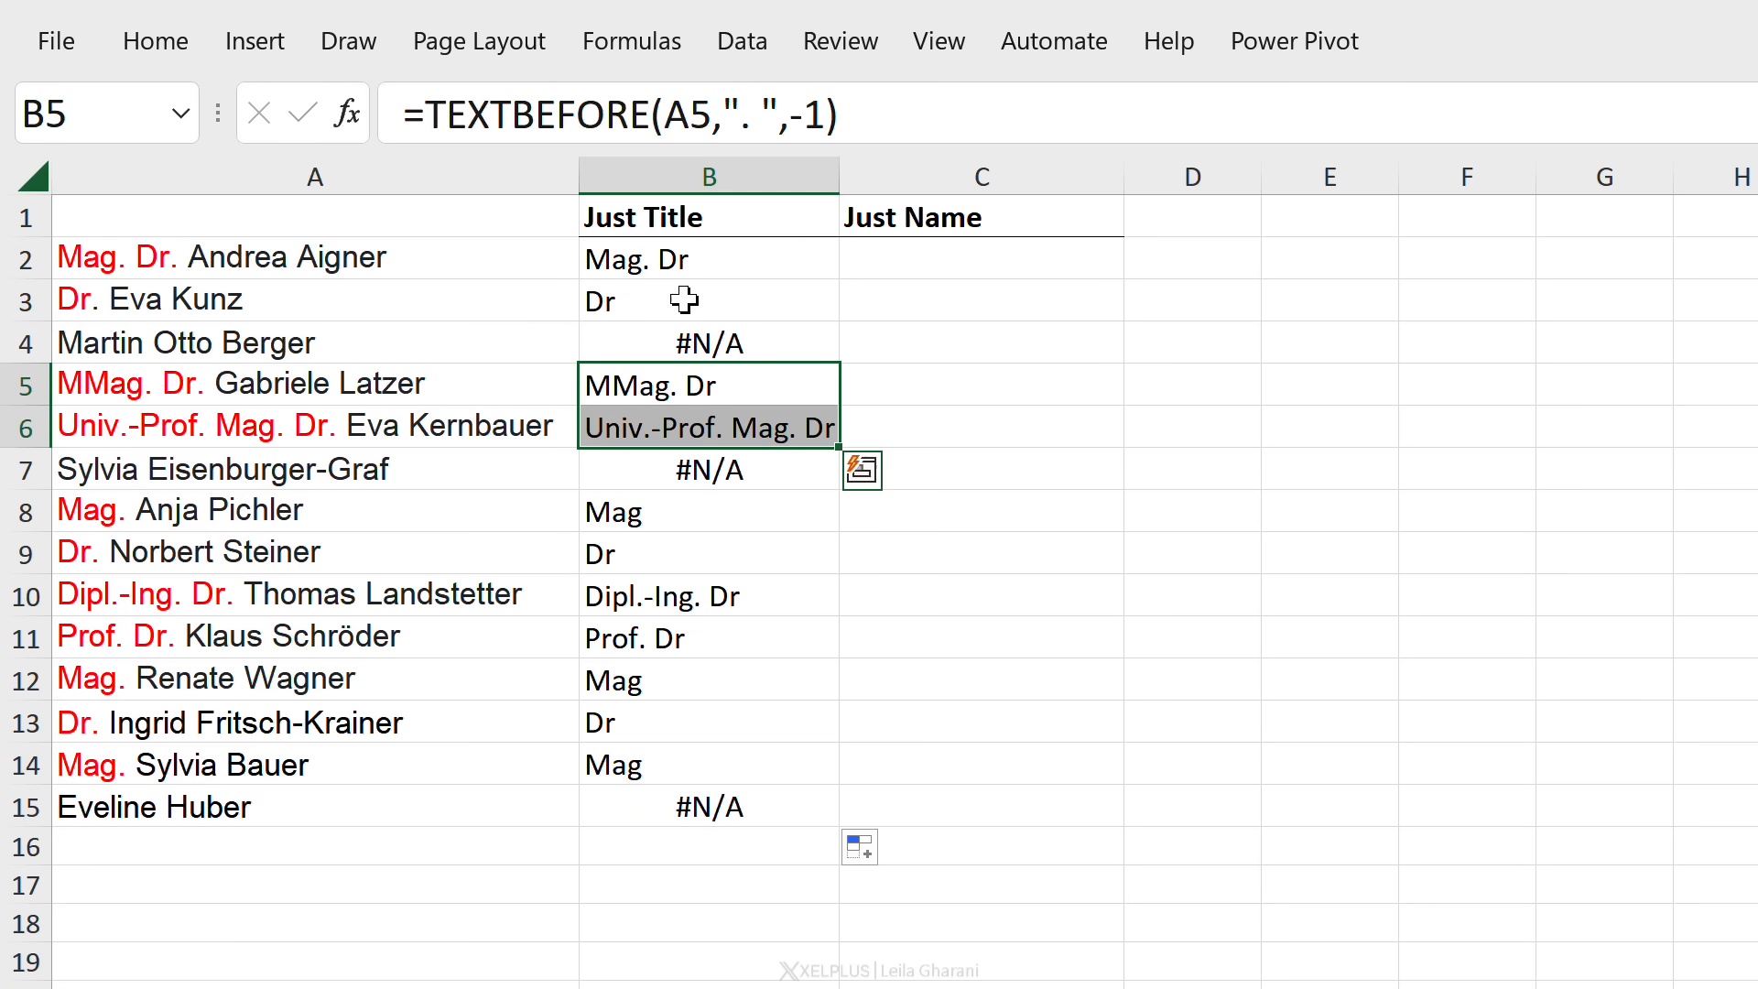
Return to B2 and select the -1 instance number in its formula.
click(685, 255)
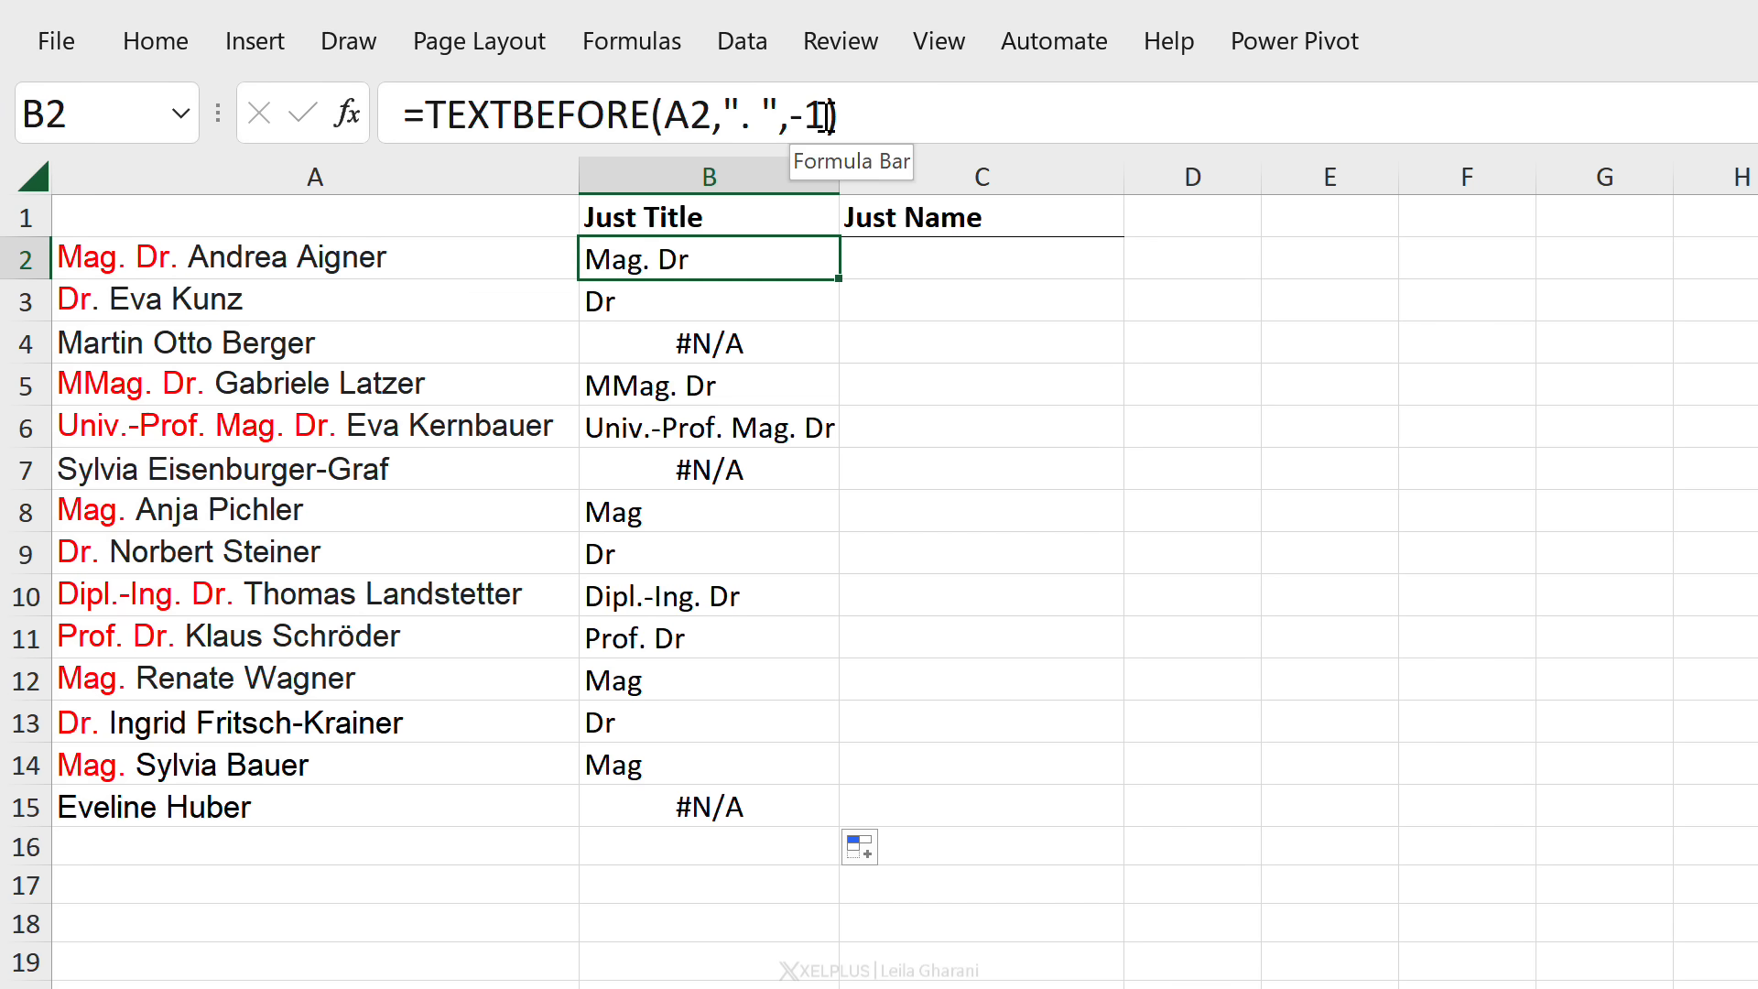
double_click(812, 113)
drag(802, 114, 791, 121)
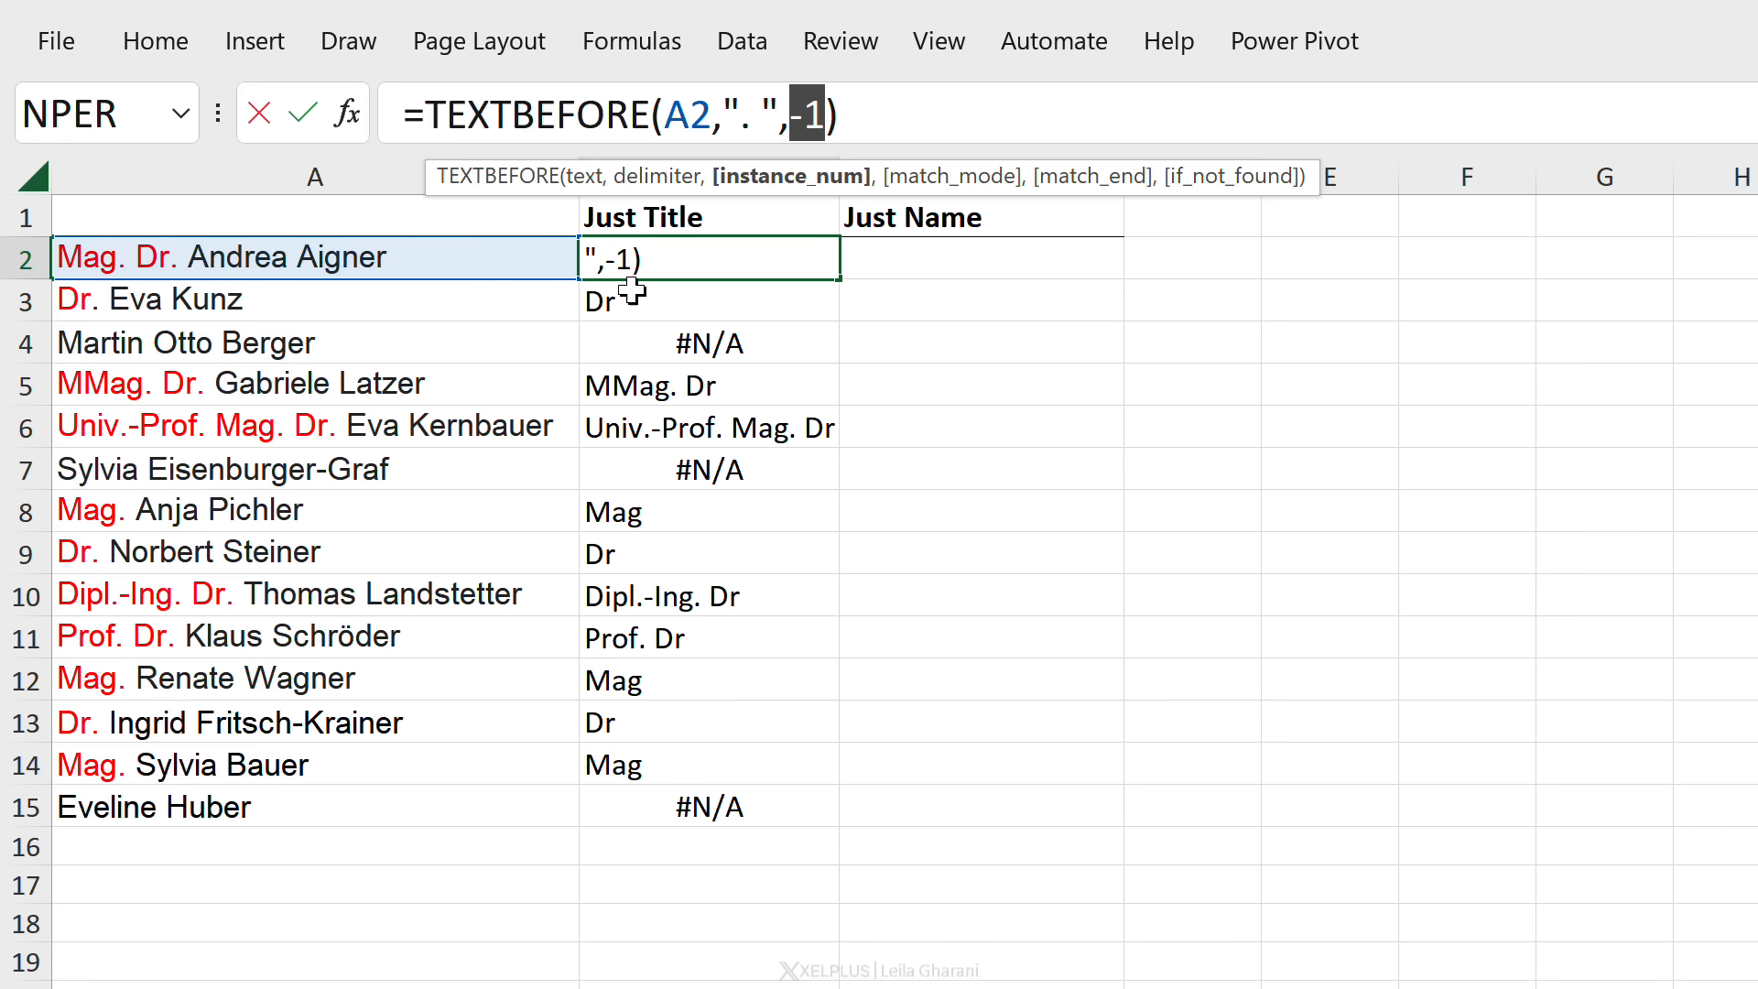
Extend B2 to =TEXTBEFORE(A2,". ",-1,,1) and fill it down column B.
click(834, 115)
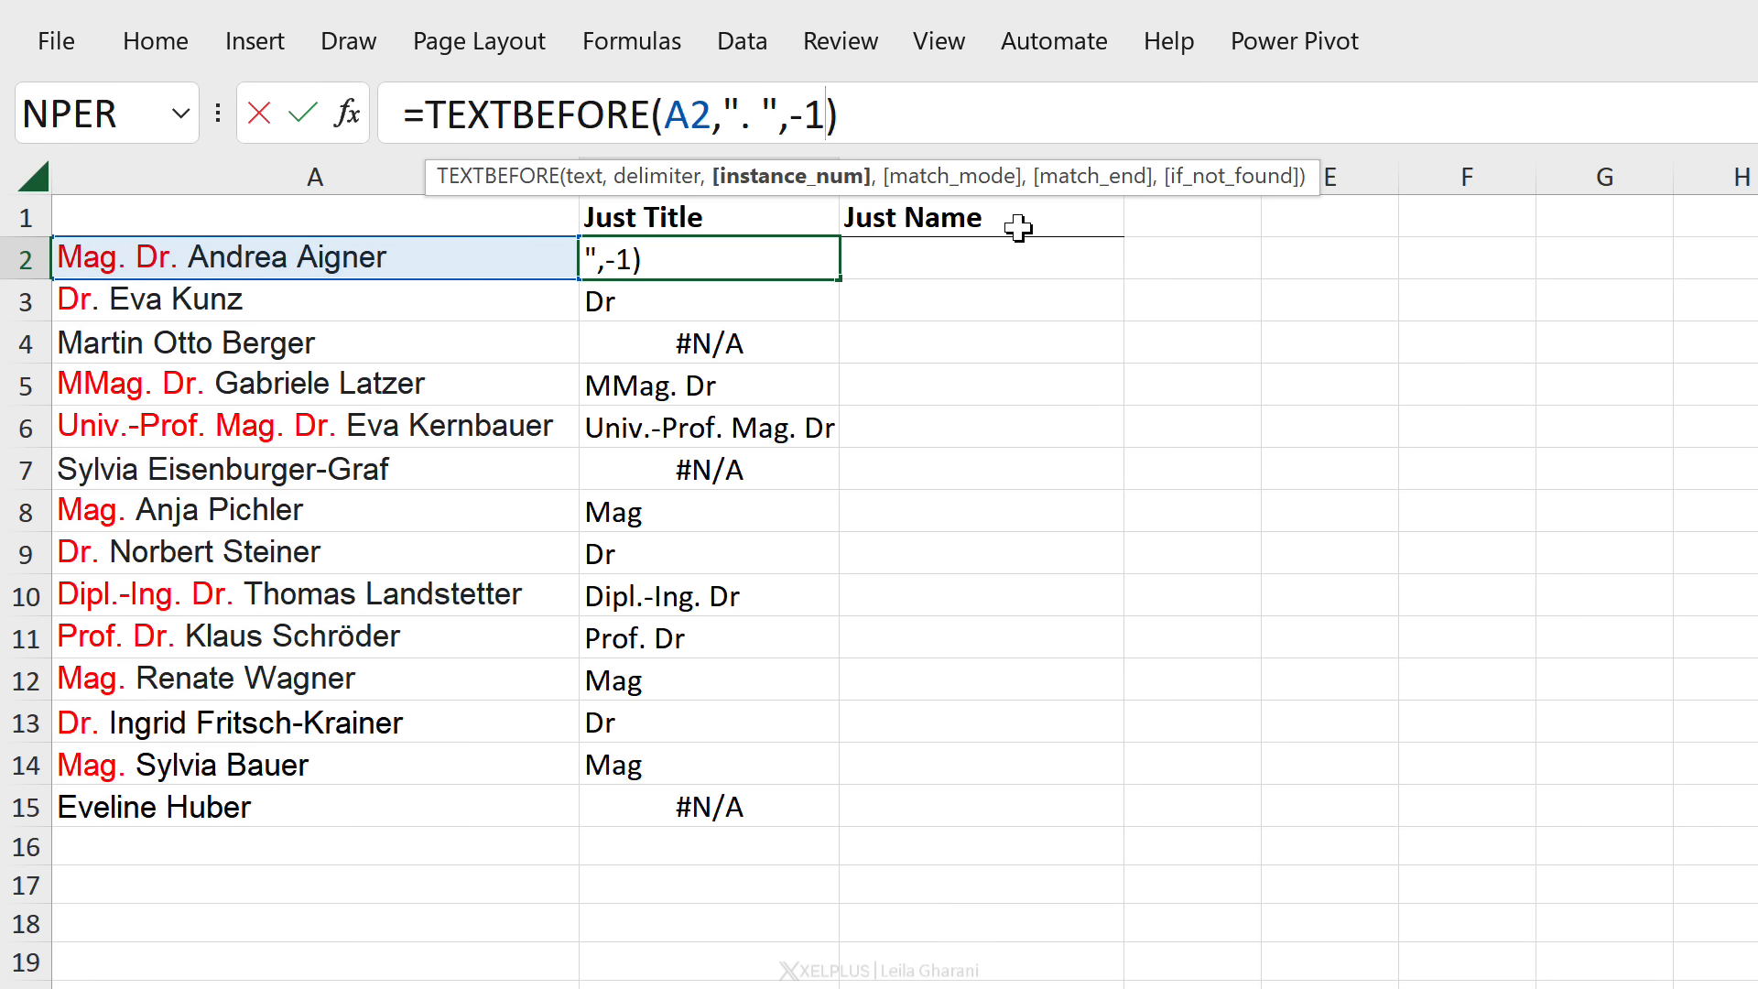
text(,)
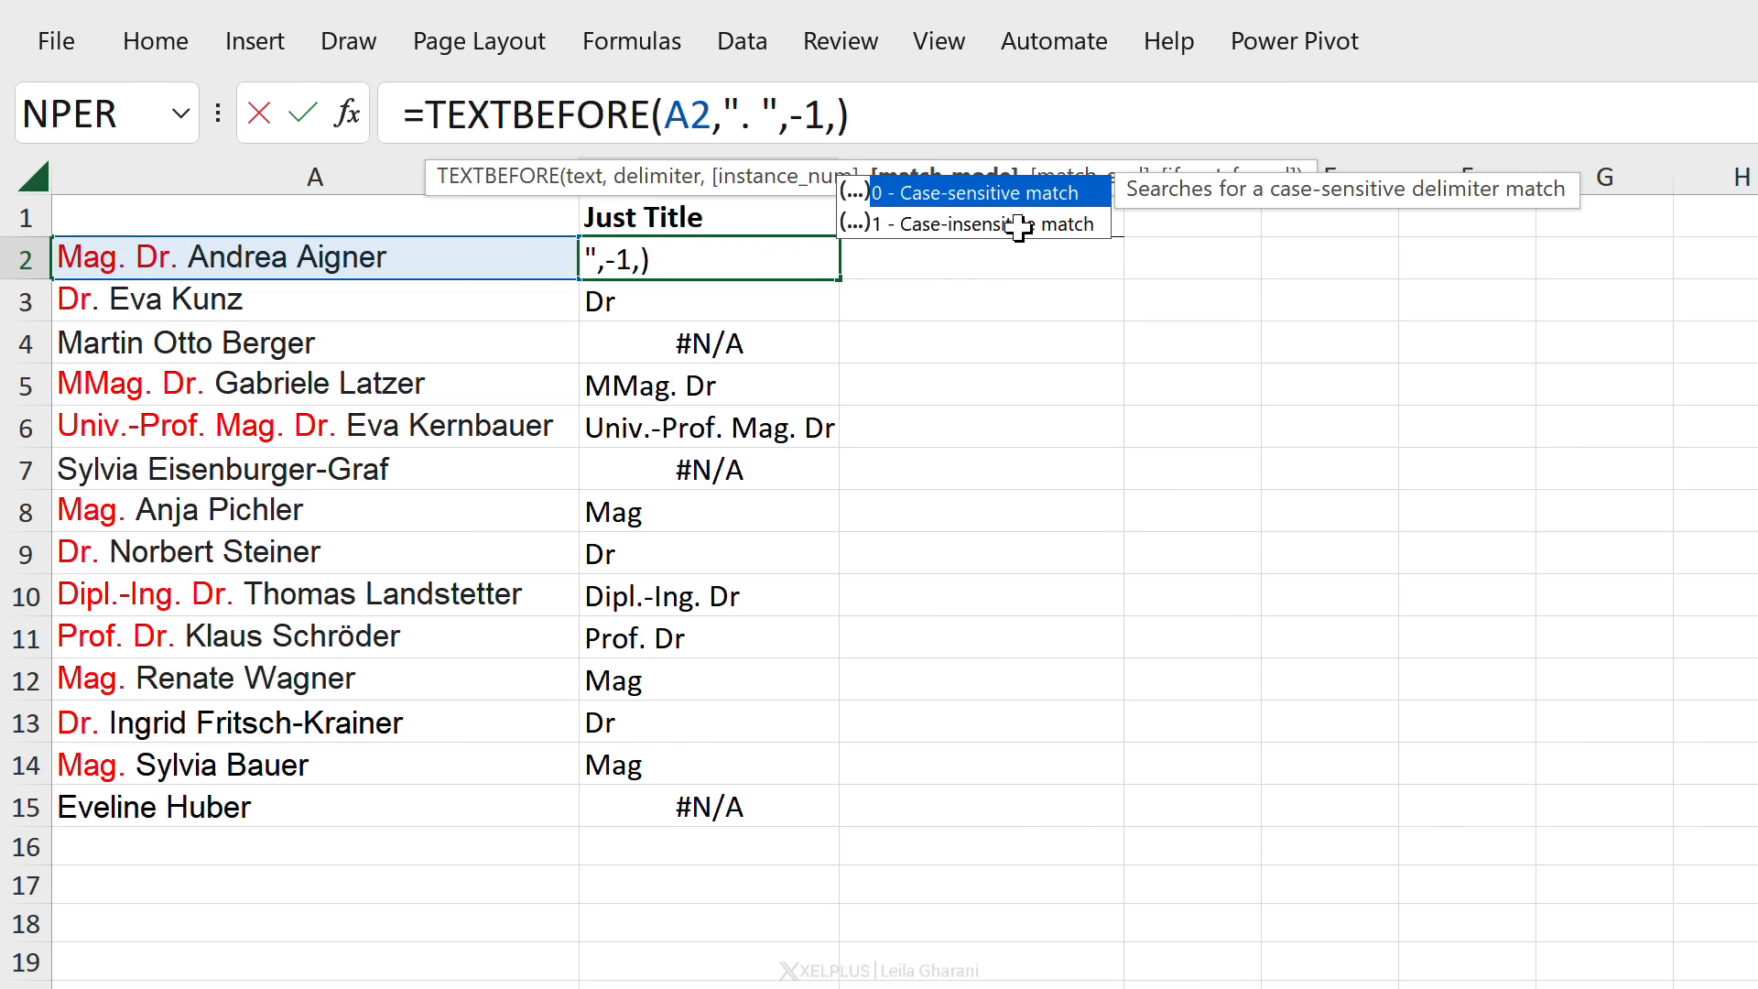
text(,)
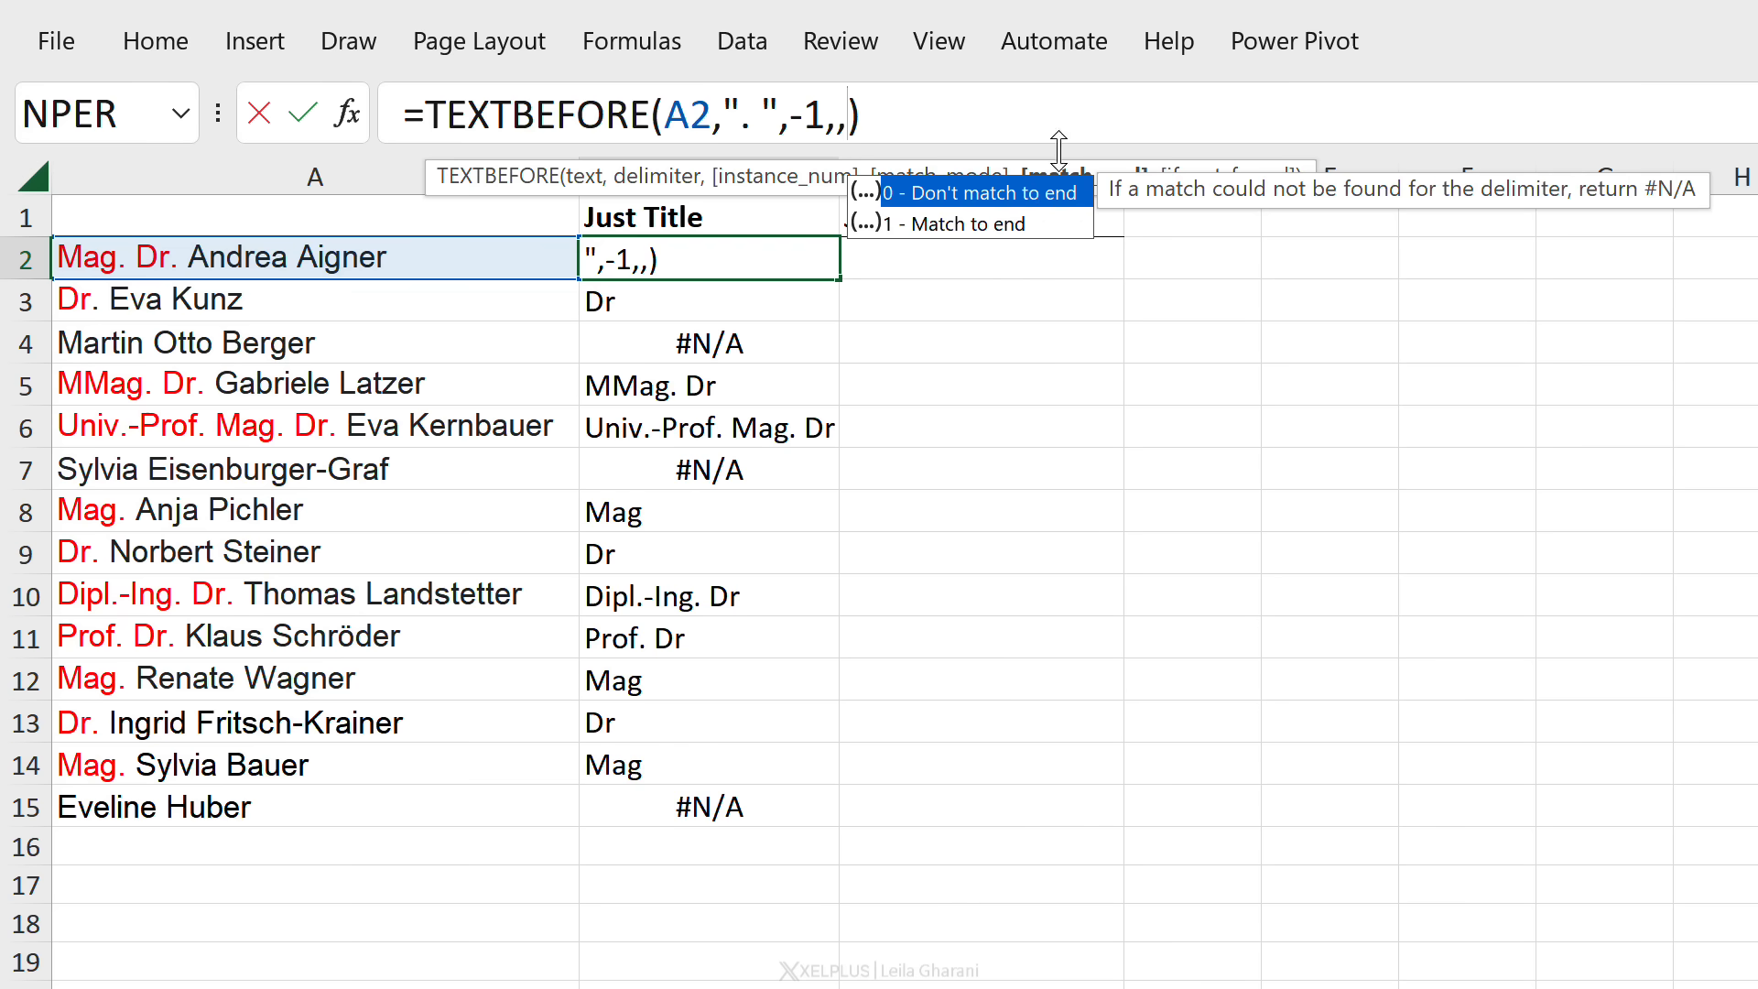
double_click(961, 224)
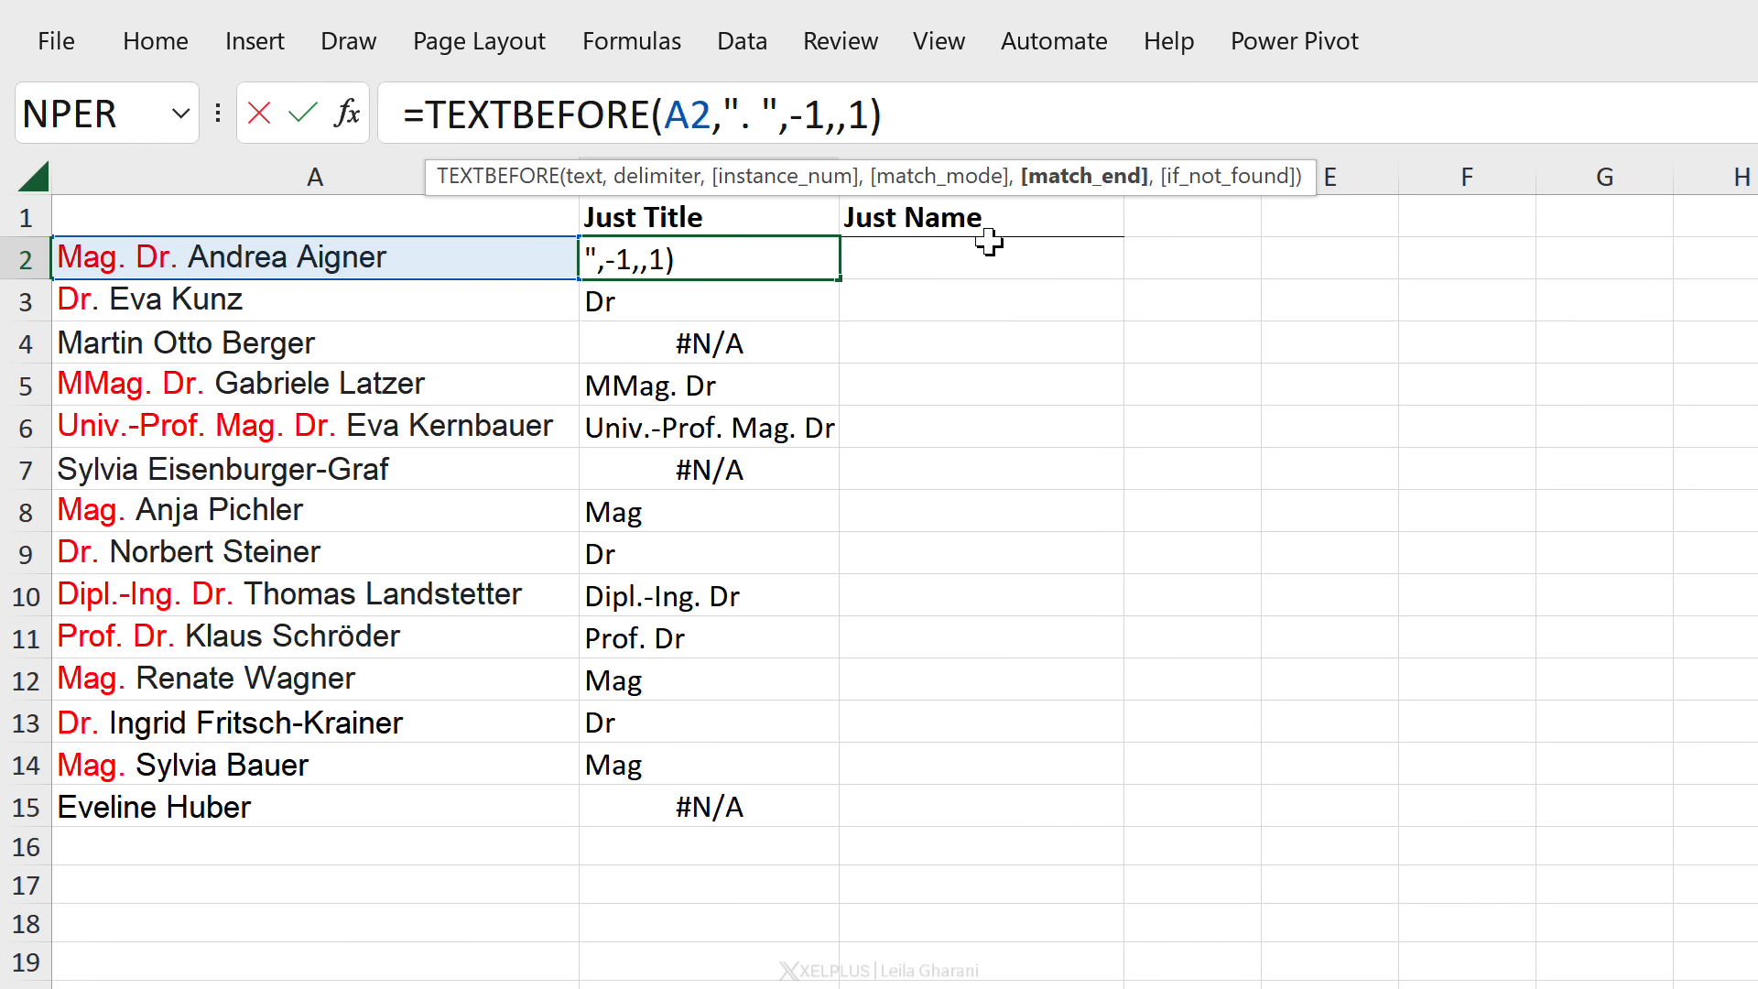
key(ctrl+Return)
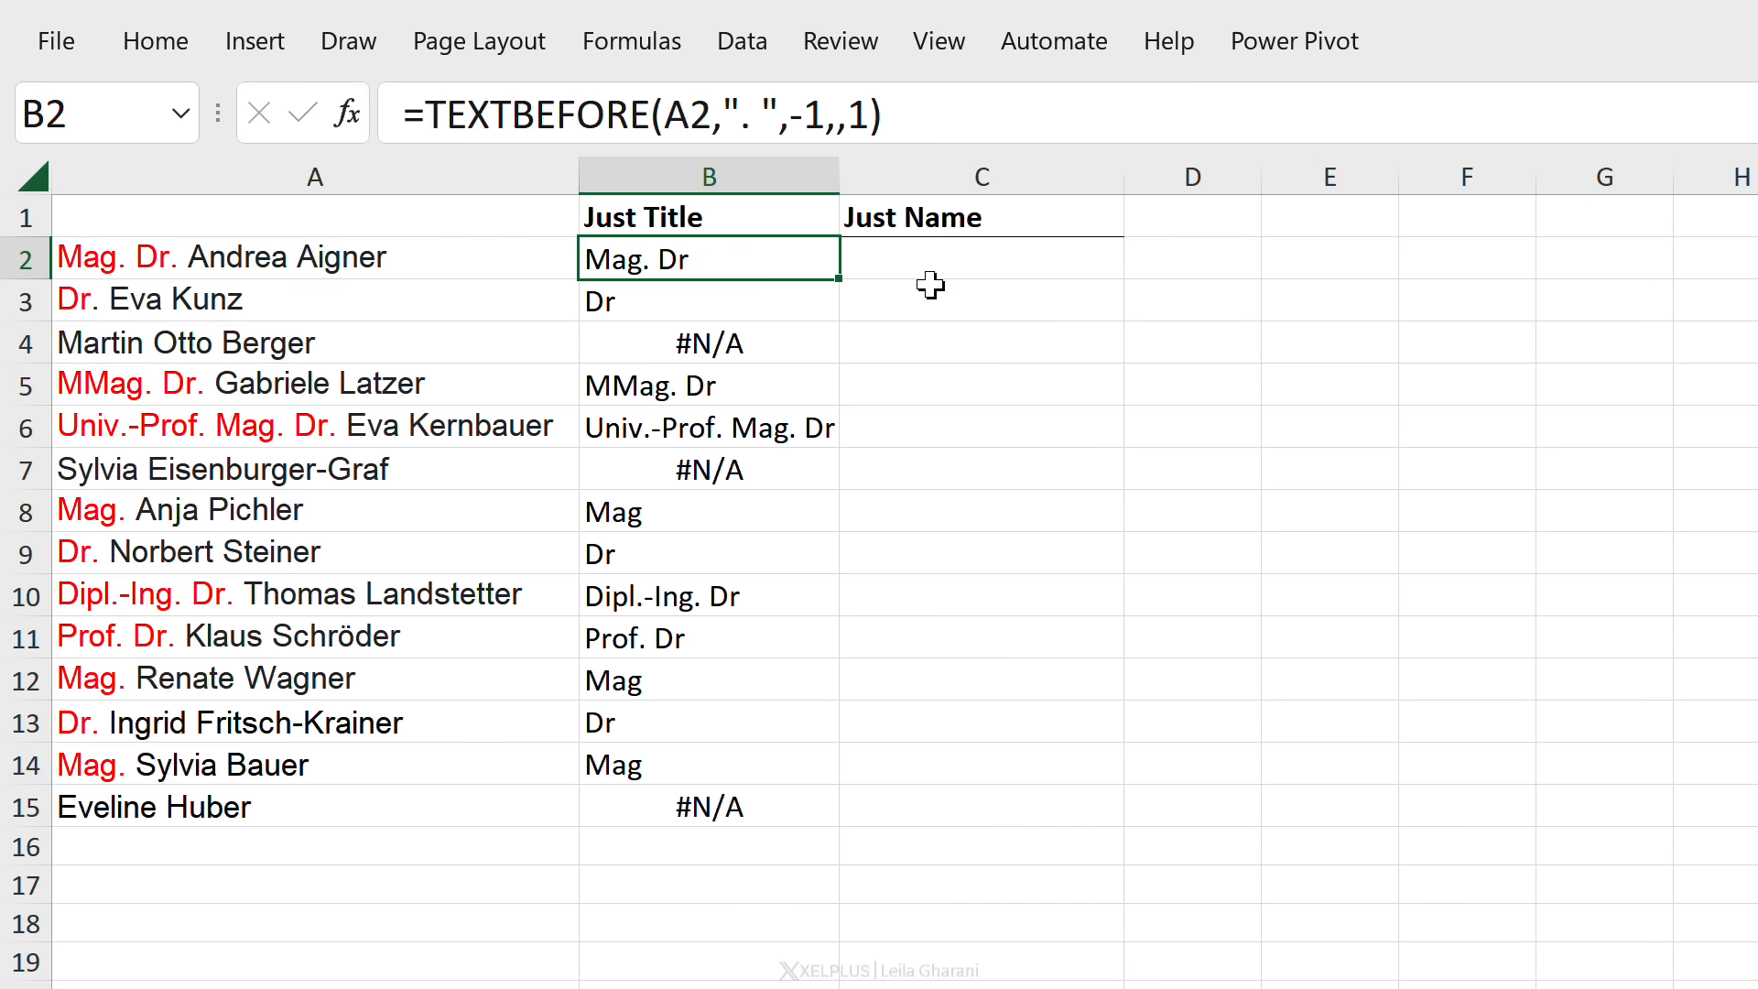
double_click(833, 281)
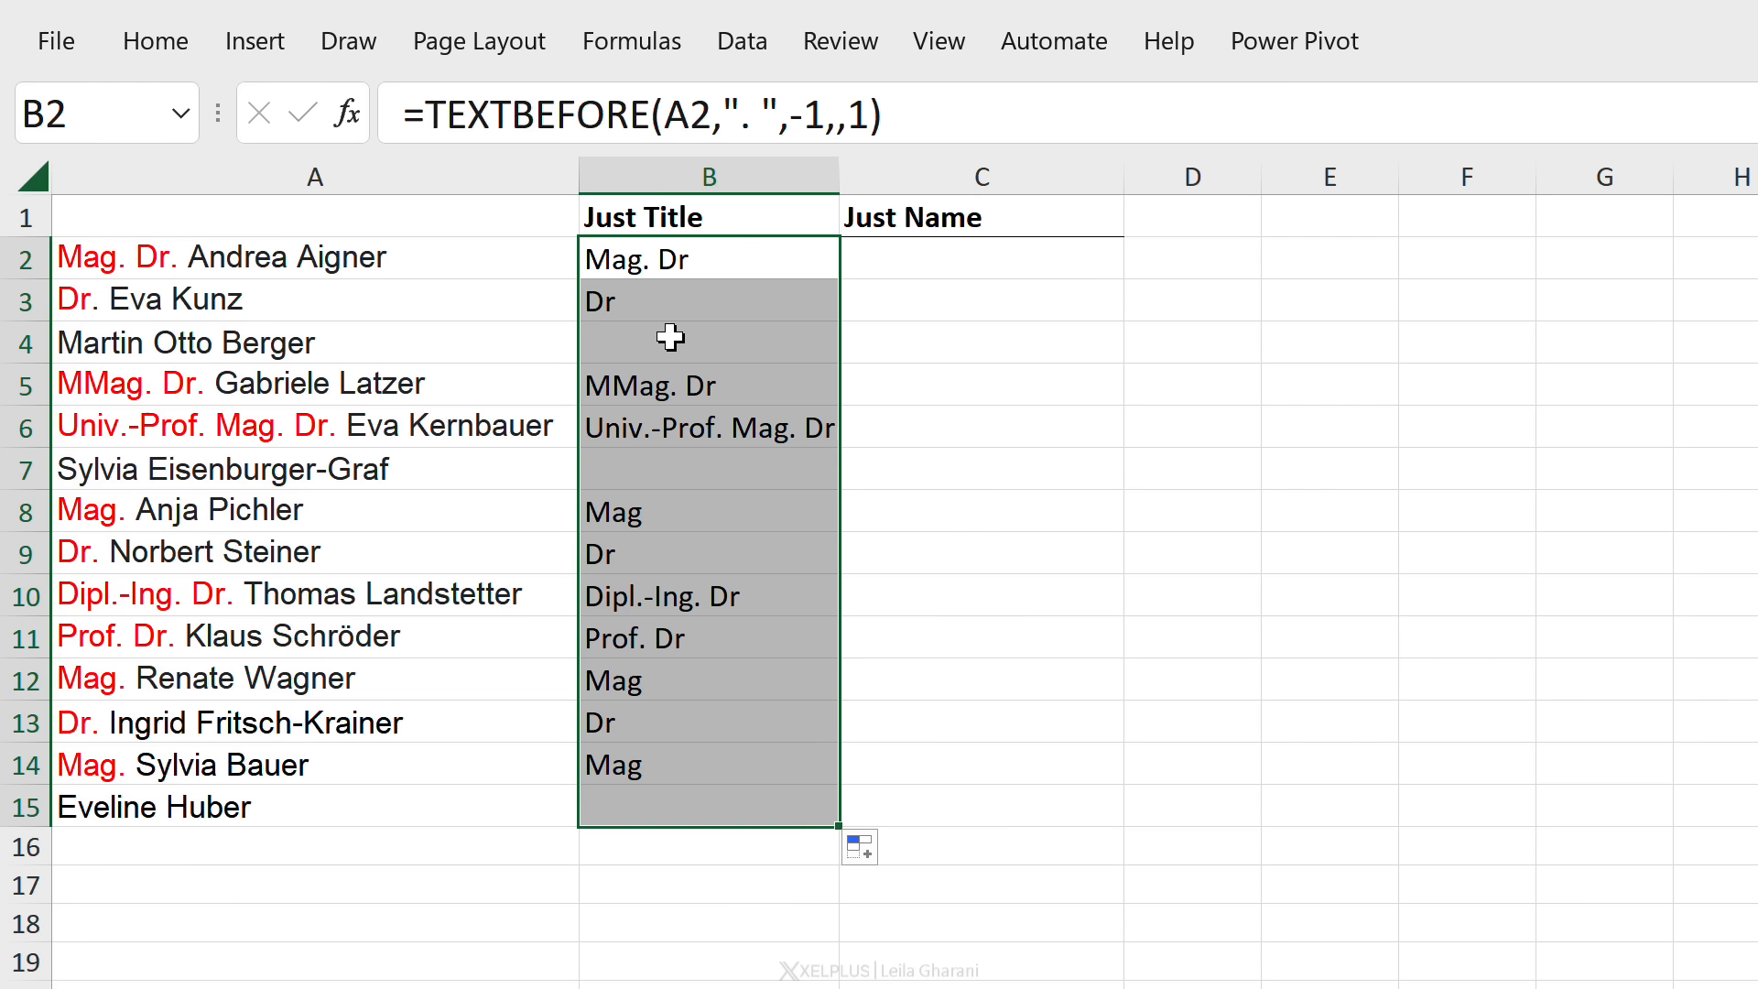
Check the blank results in B4 and B7 and view B4's formula without changing it.
click(678, 345)
click(676, 473)
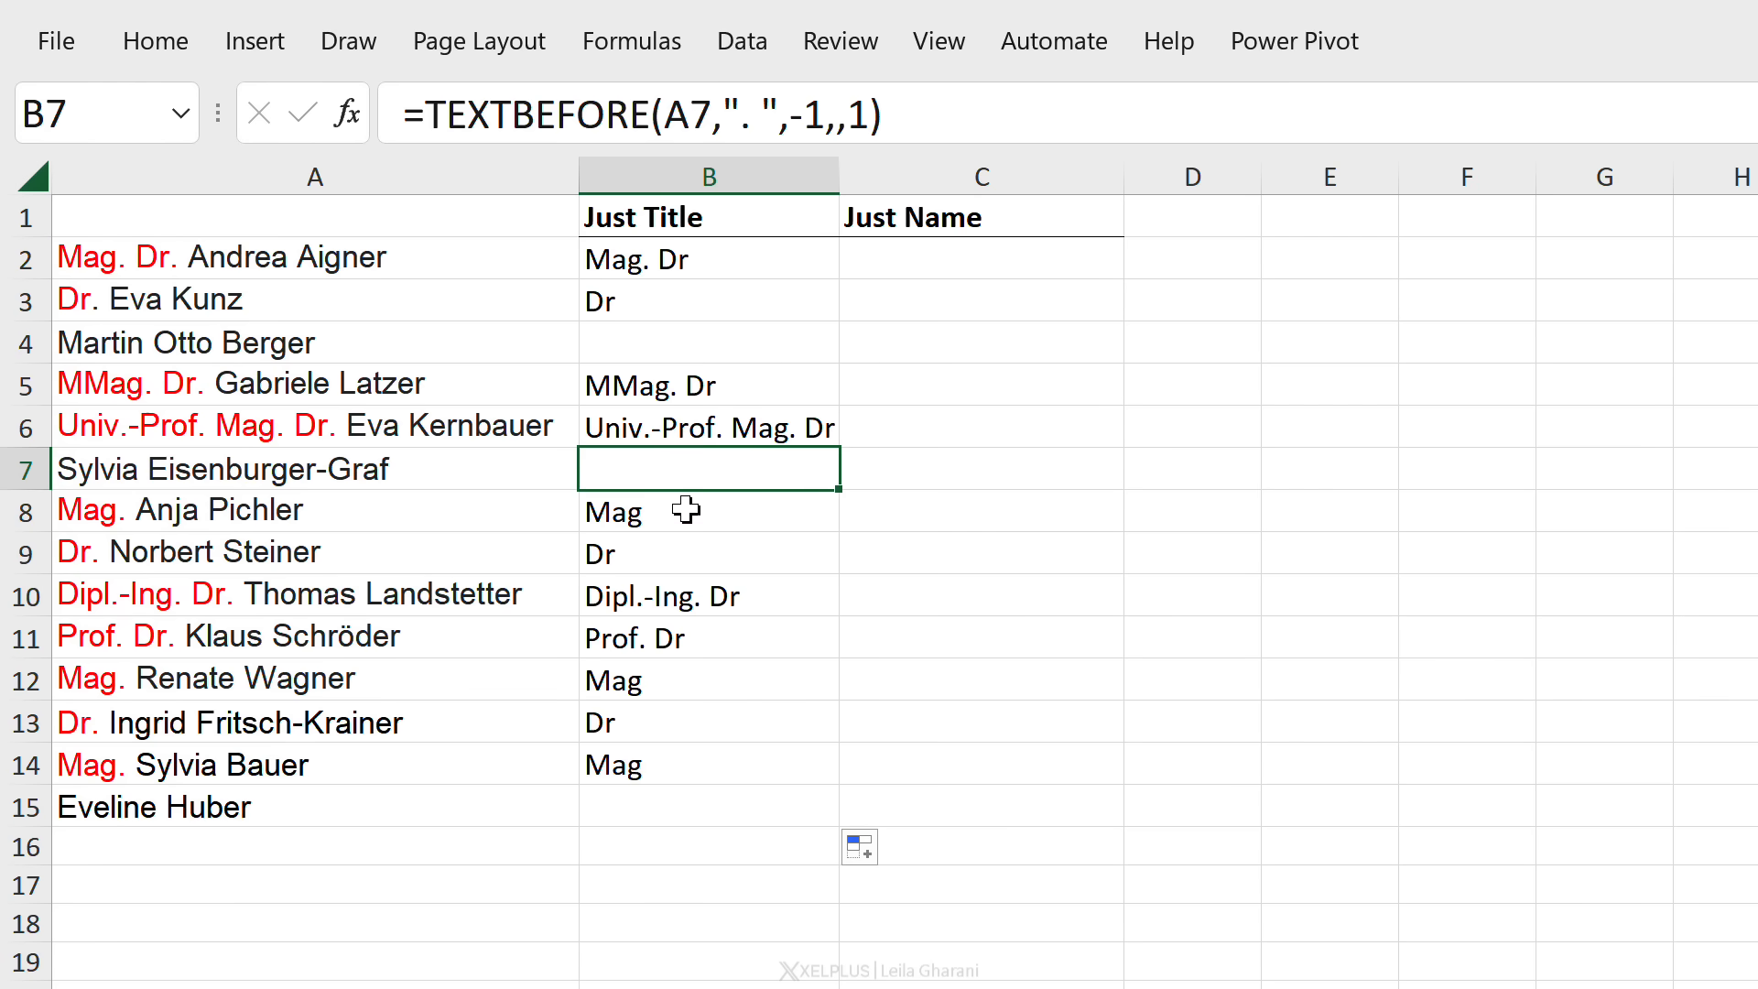
click(721, 259)
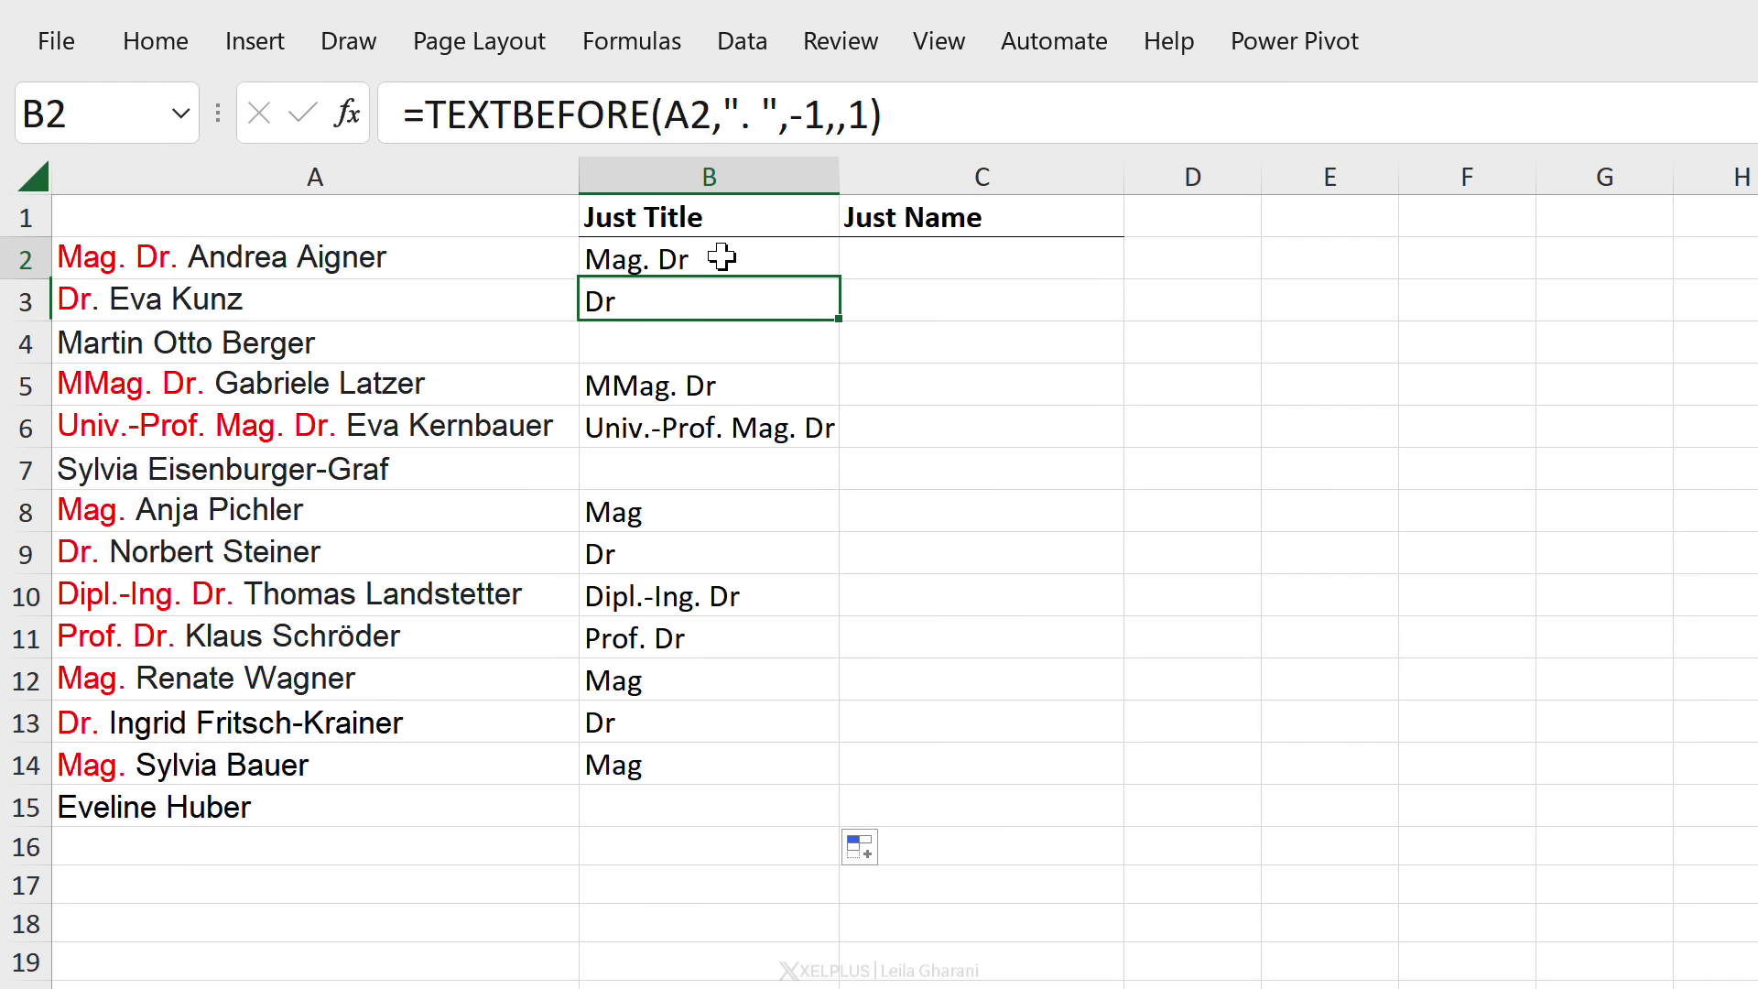
click(712, 337)
click(909, 114)
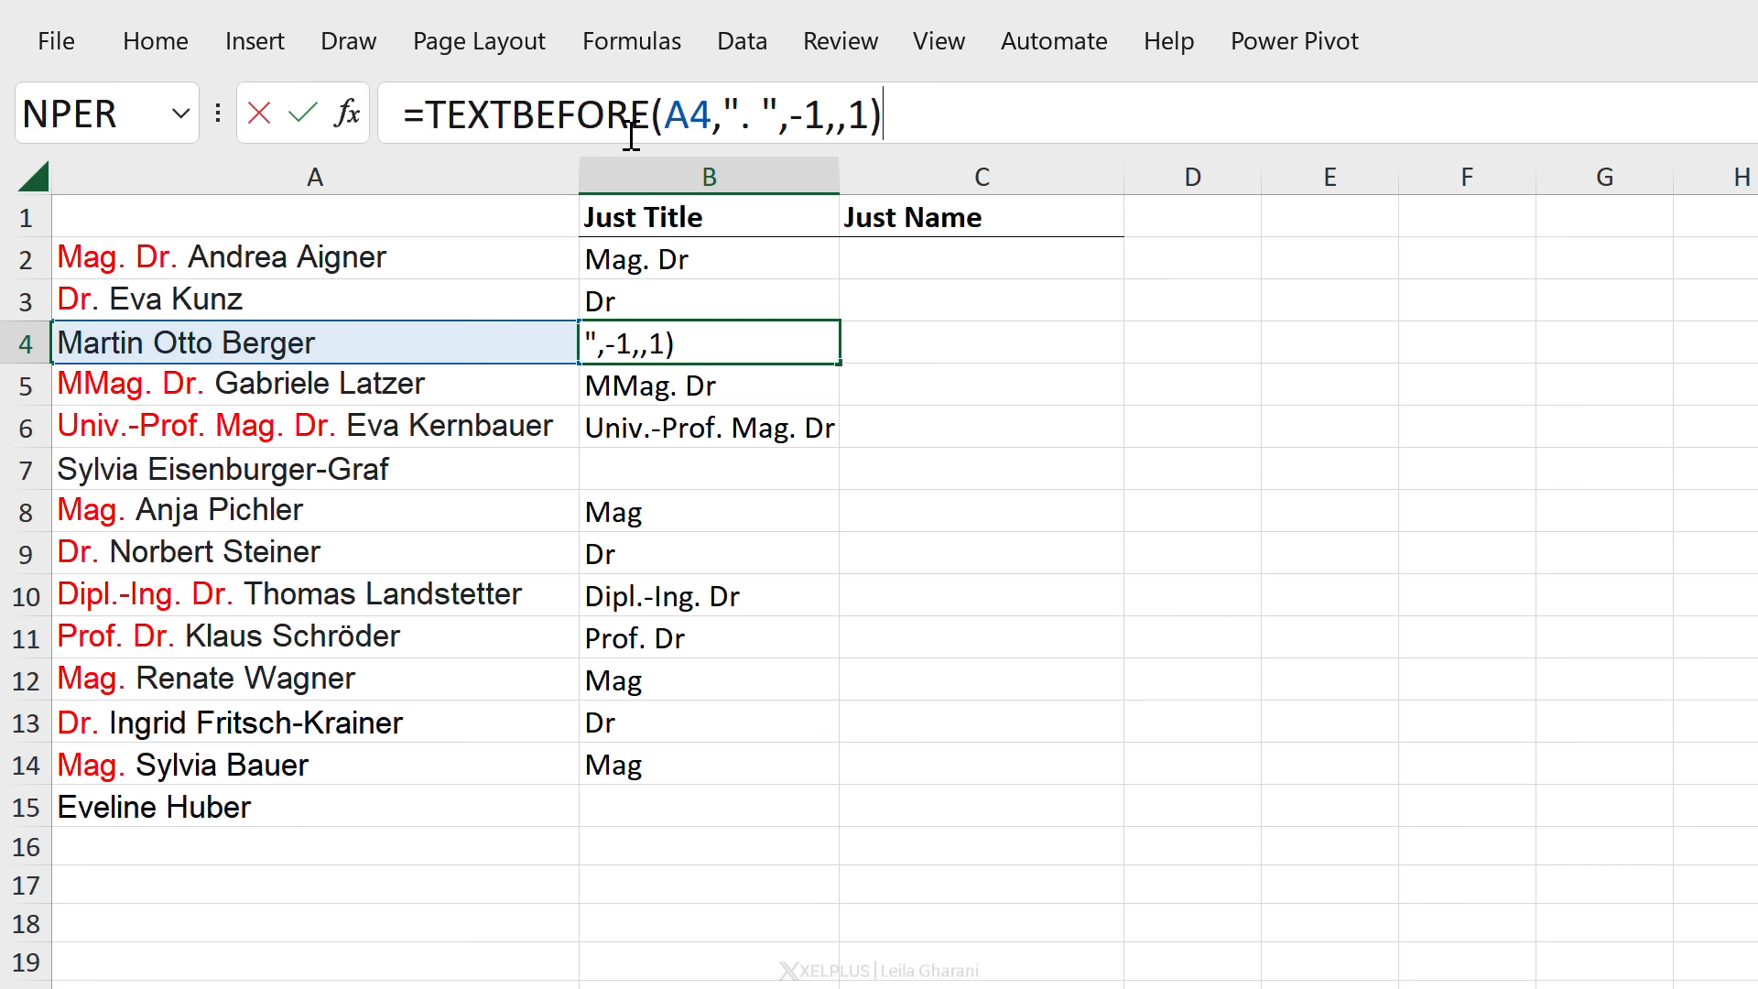
key(ctrl+Return)
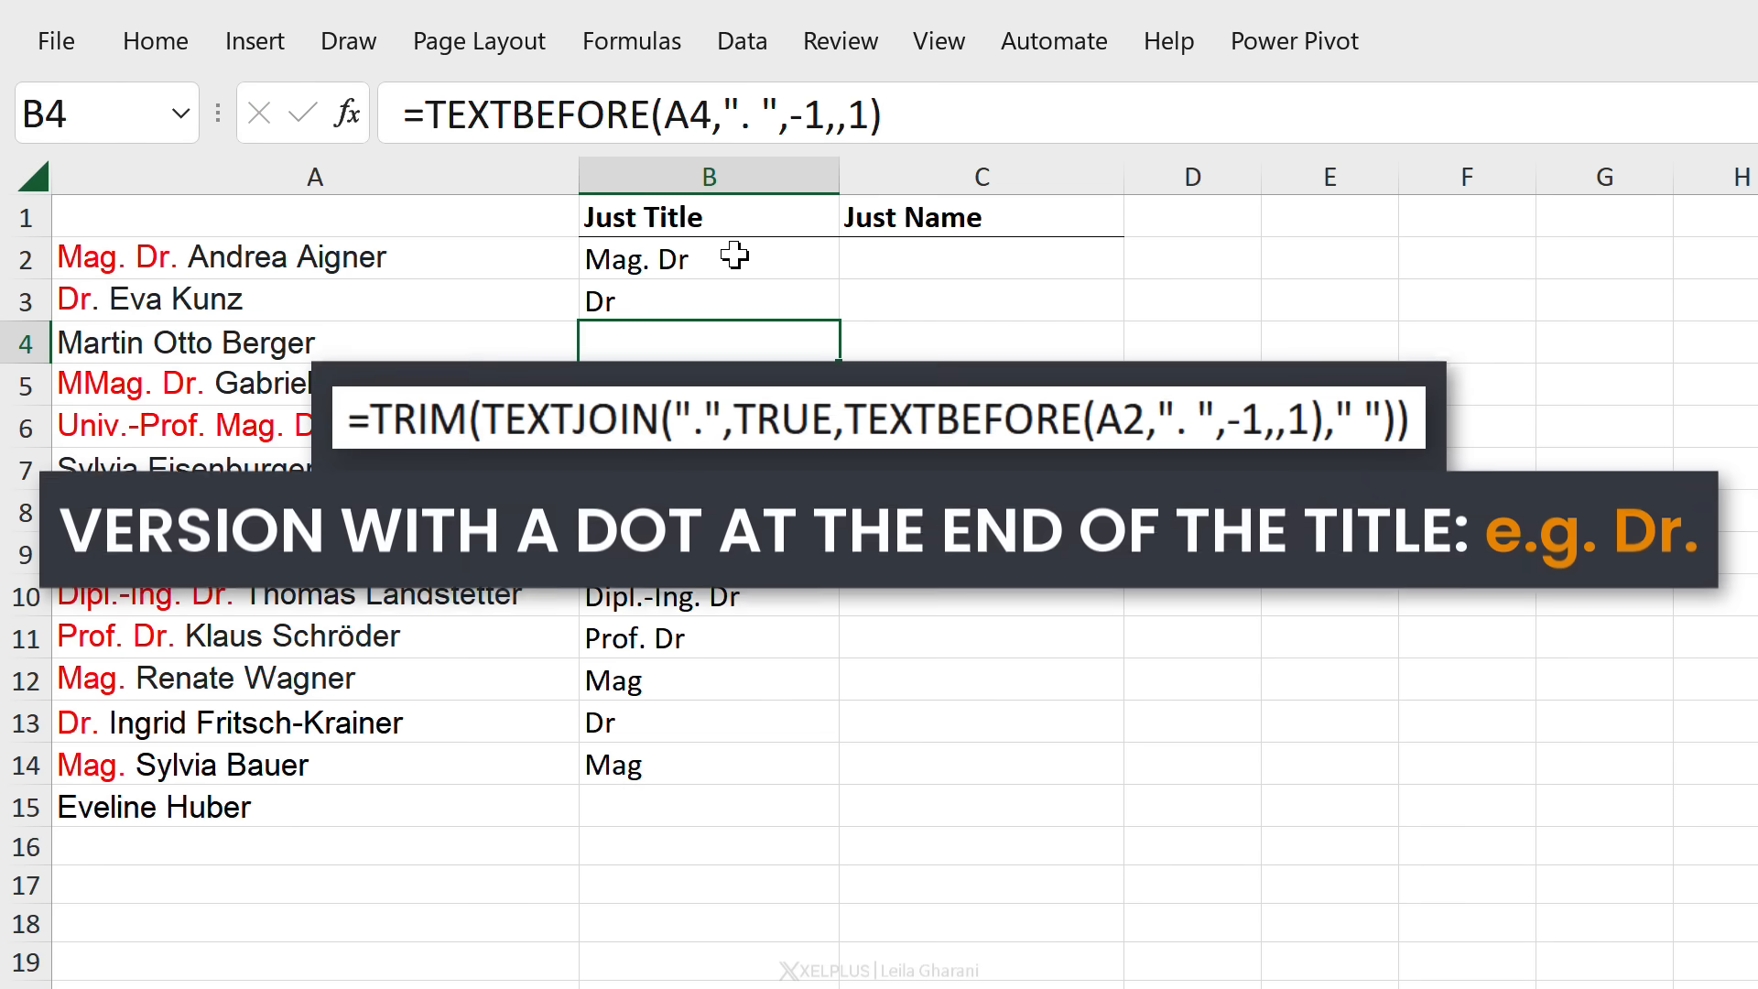
Widen column B slightly to fit the longest title, then select C2.
click(734, 258)
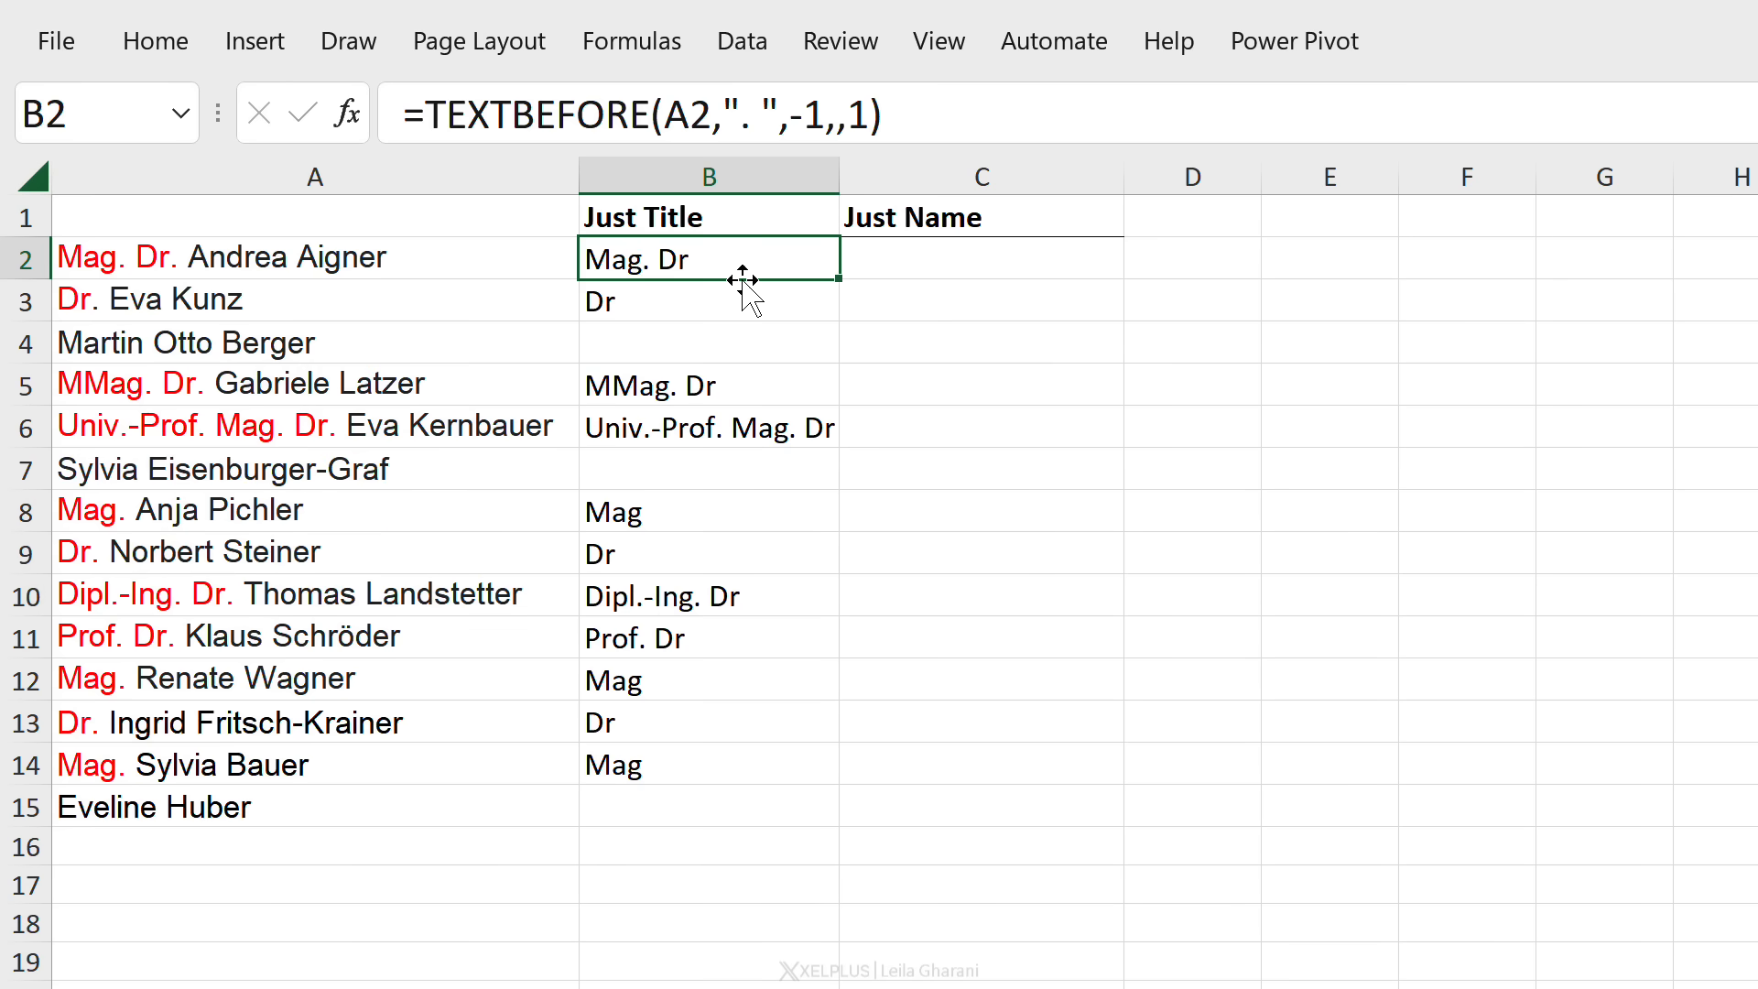
click(762, 427)
drag(842, 183, 847, 182)
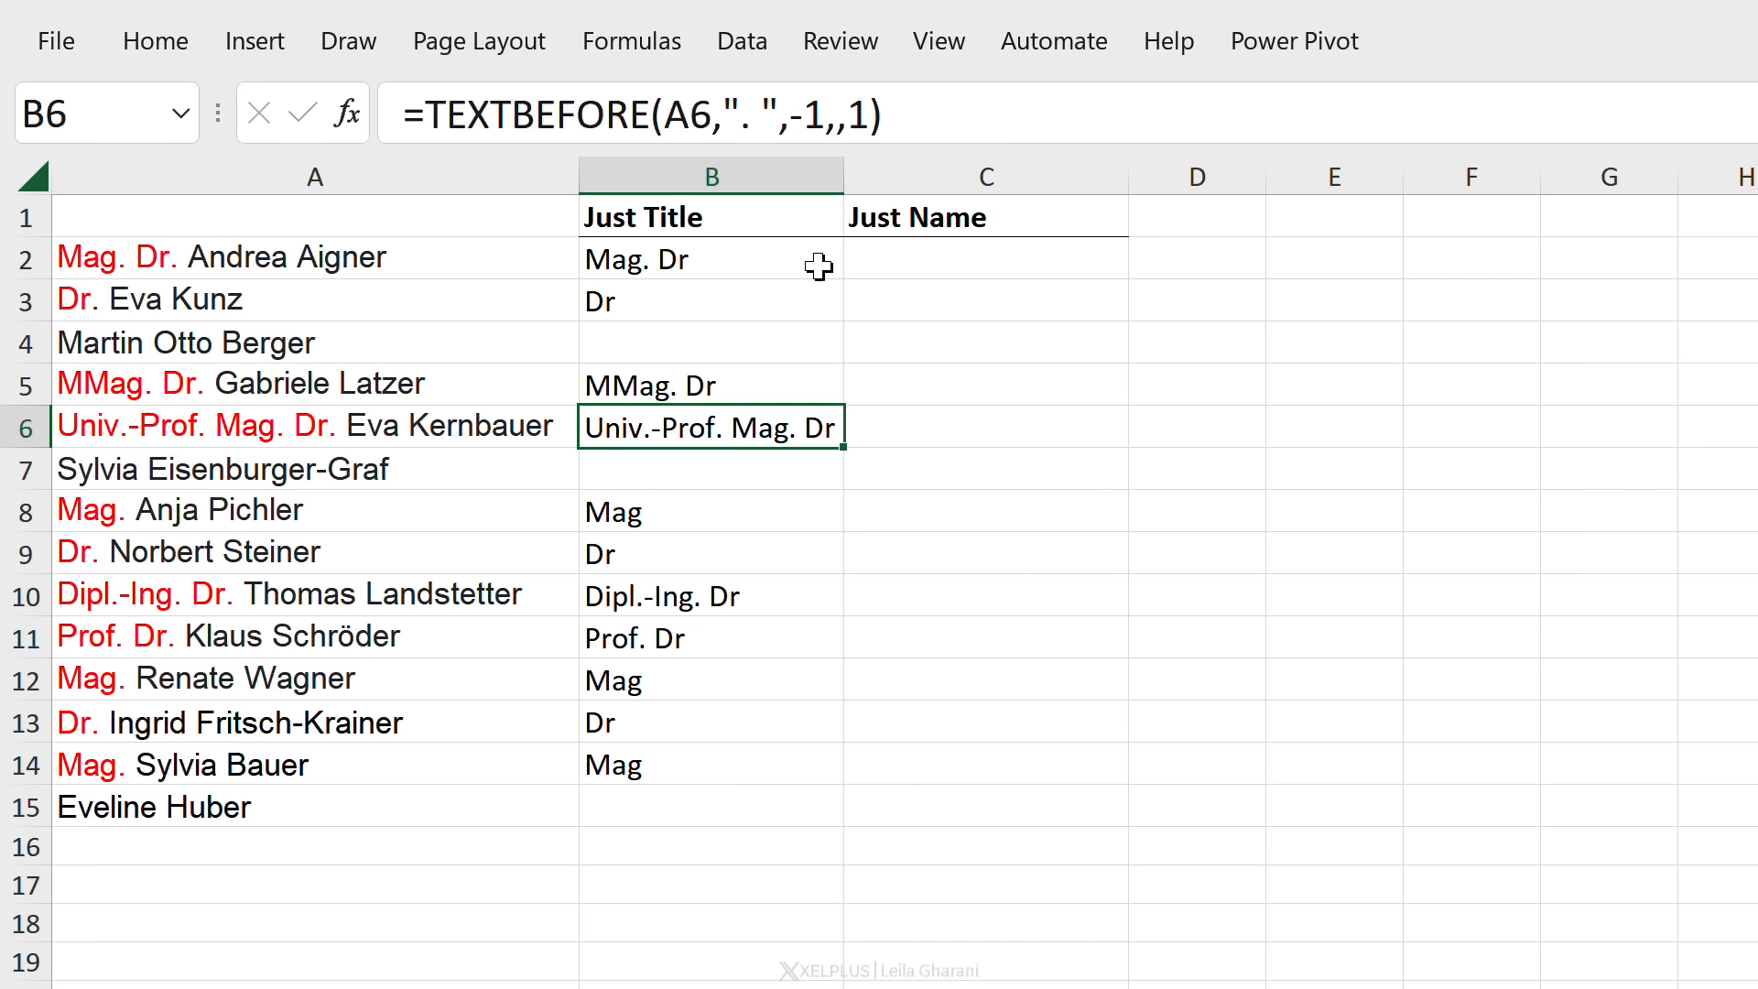
click(696, 274)
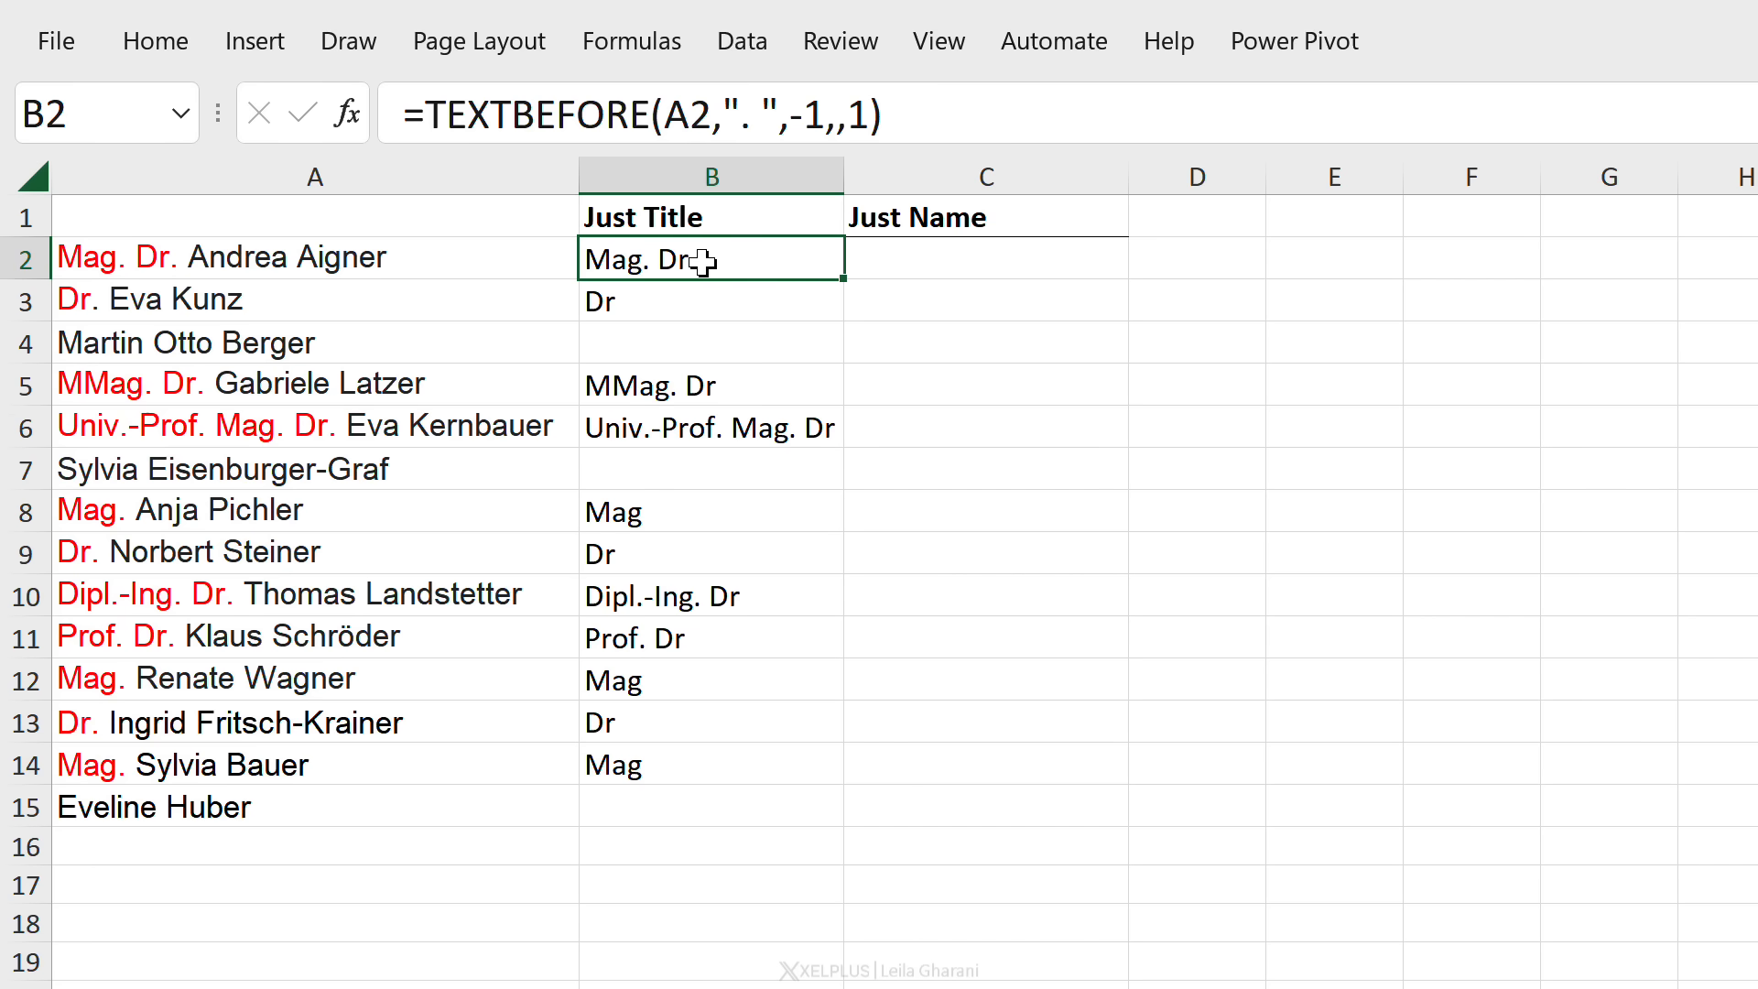
click(933, 258)
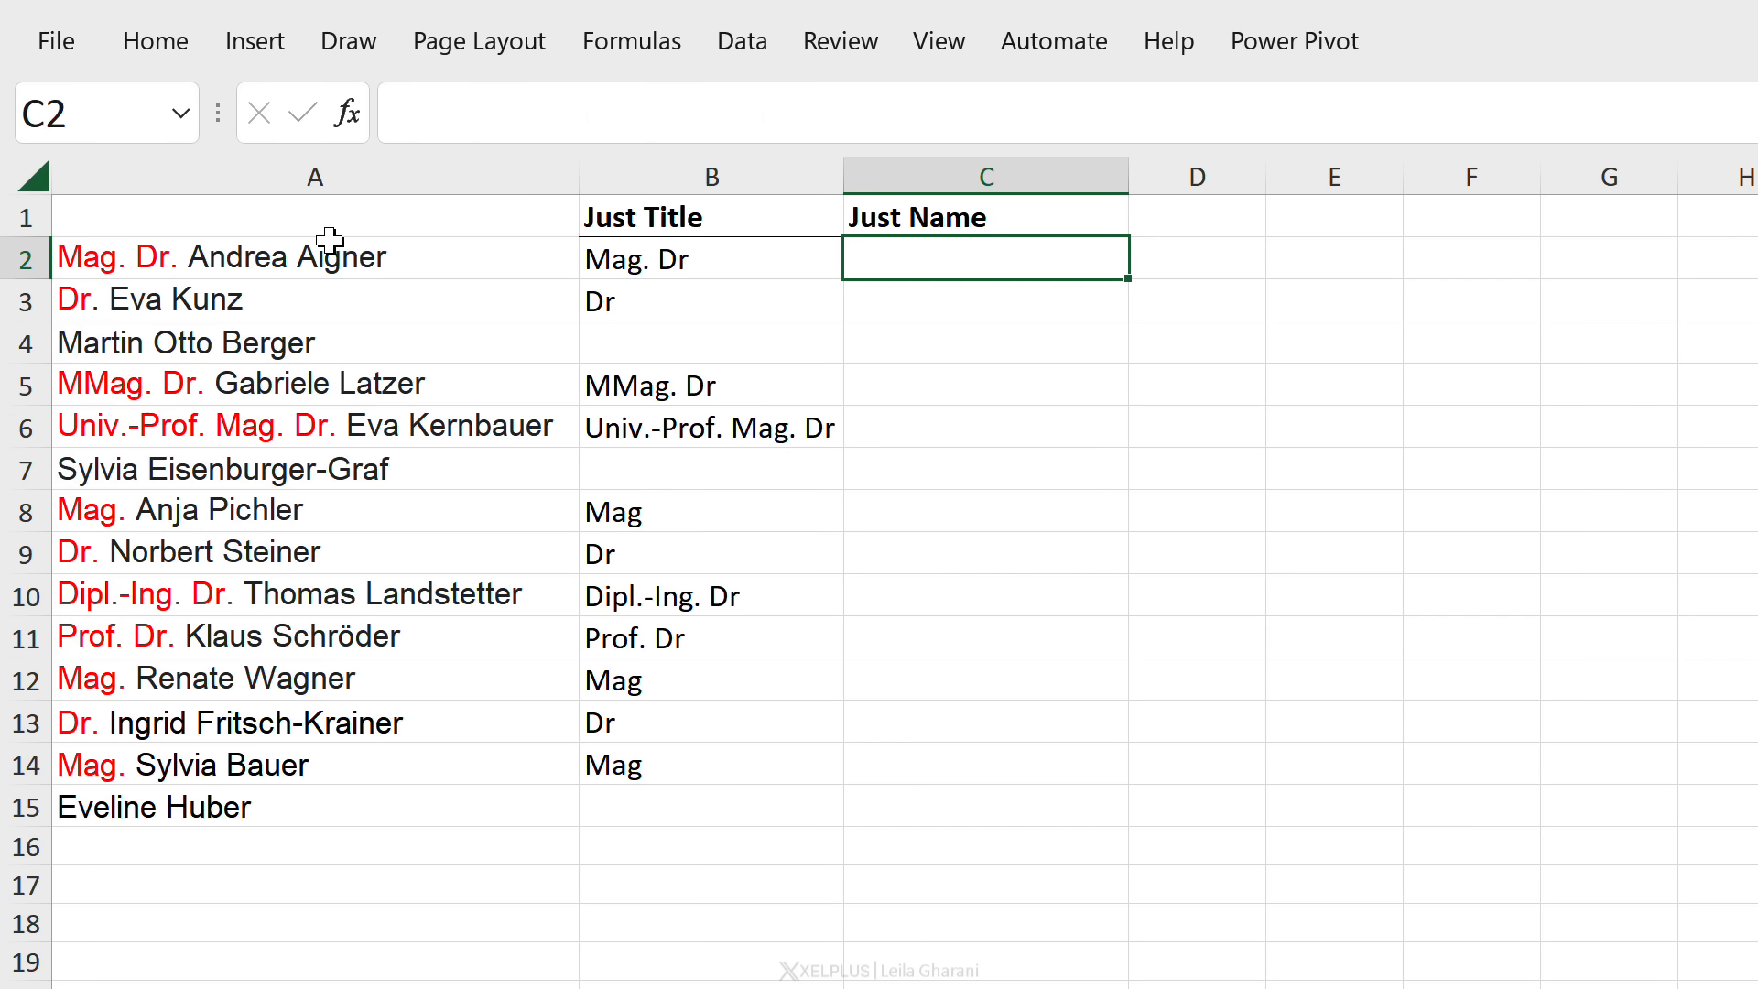
text(=)
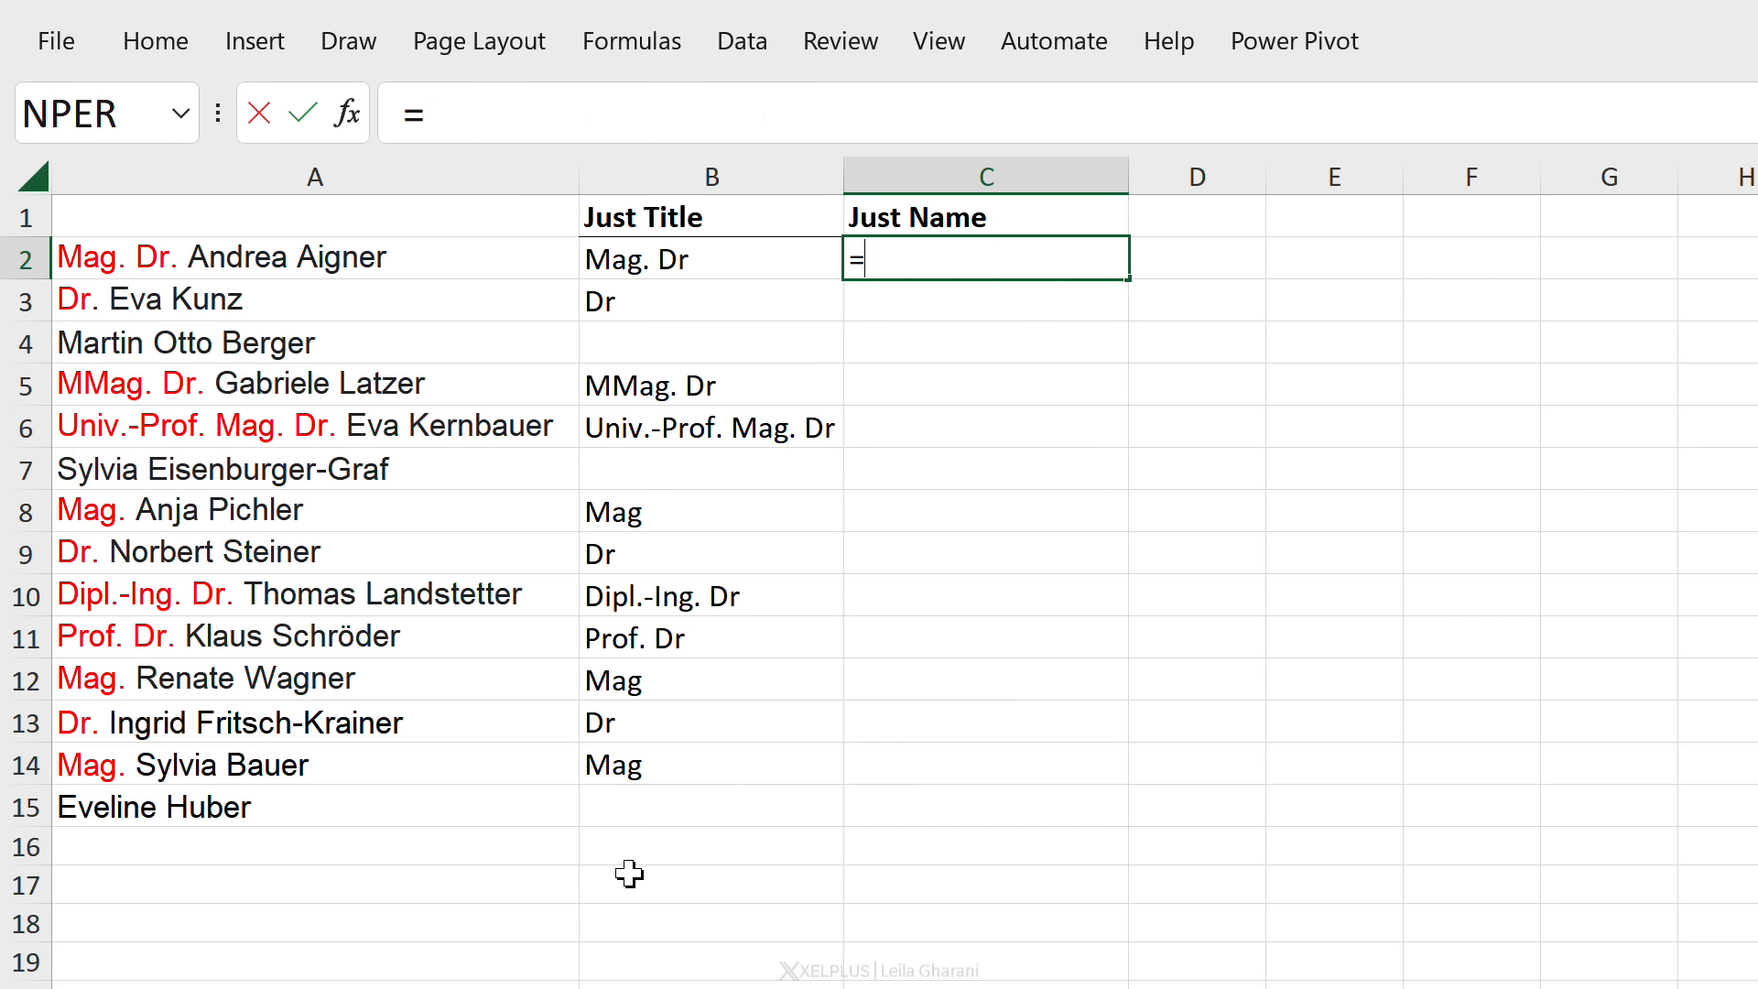
text(tex)
key(Down)
key(Tab)
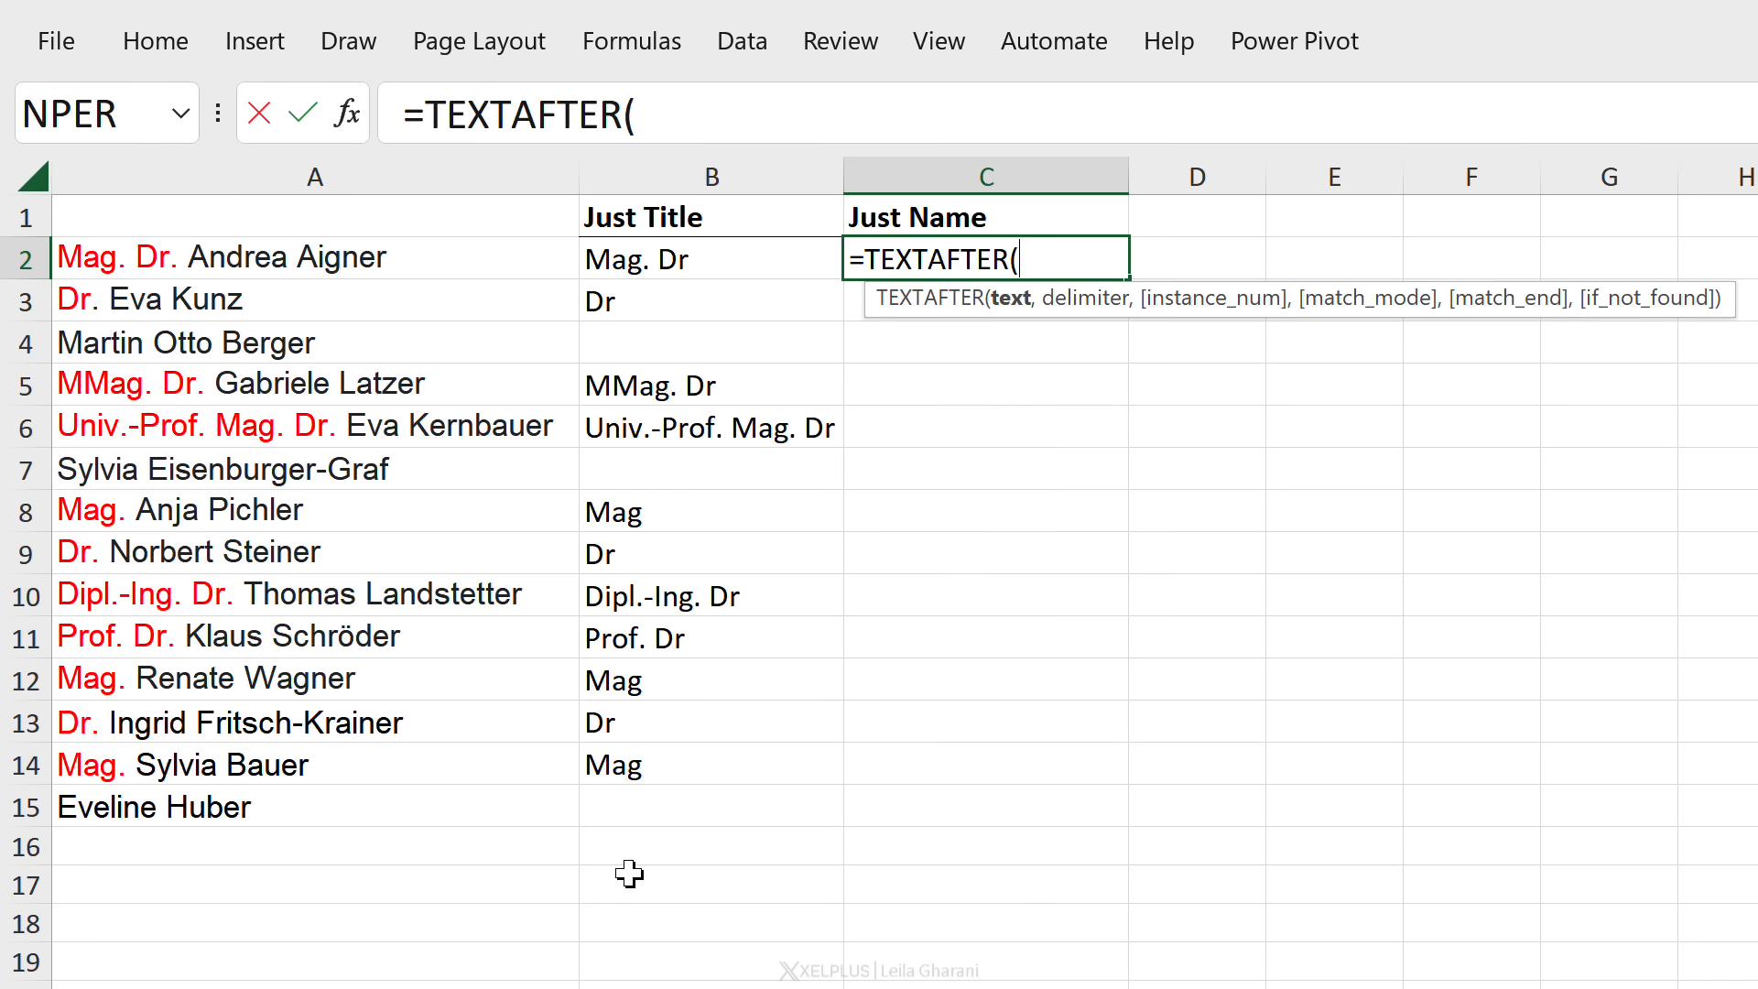
click(378, 262)
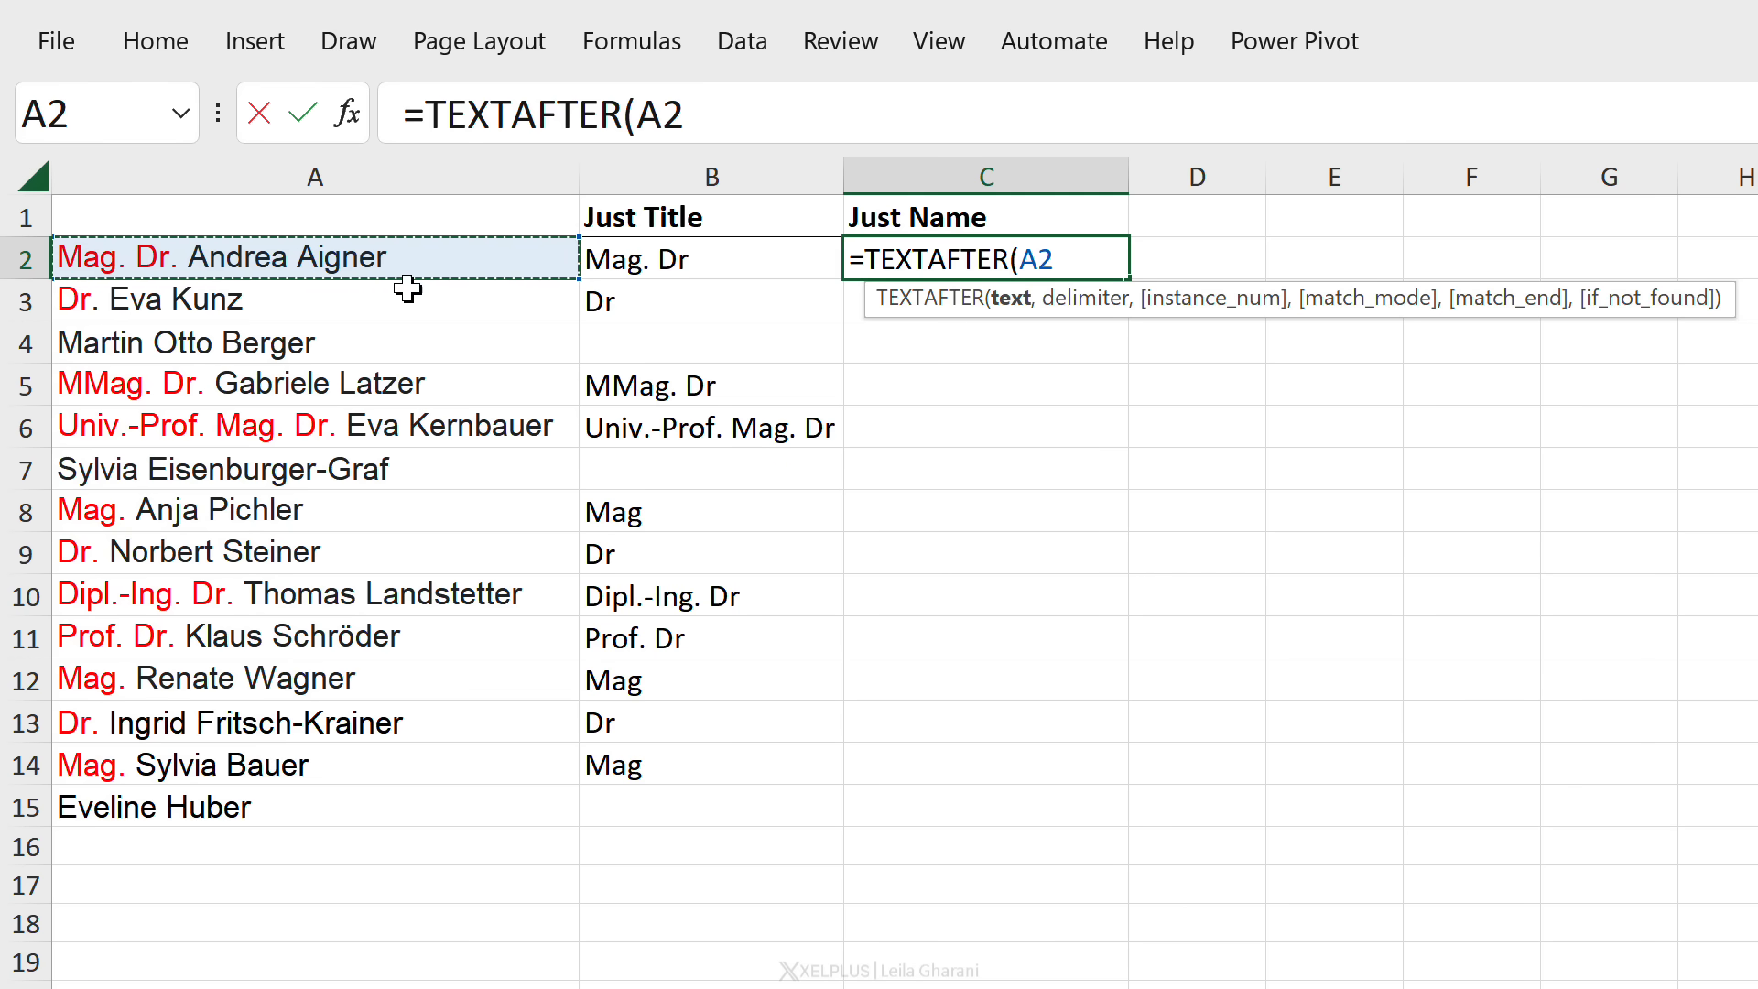
text(,". )
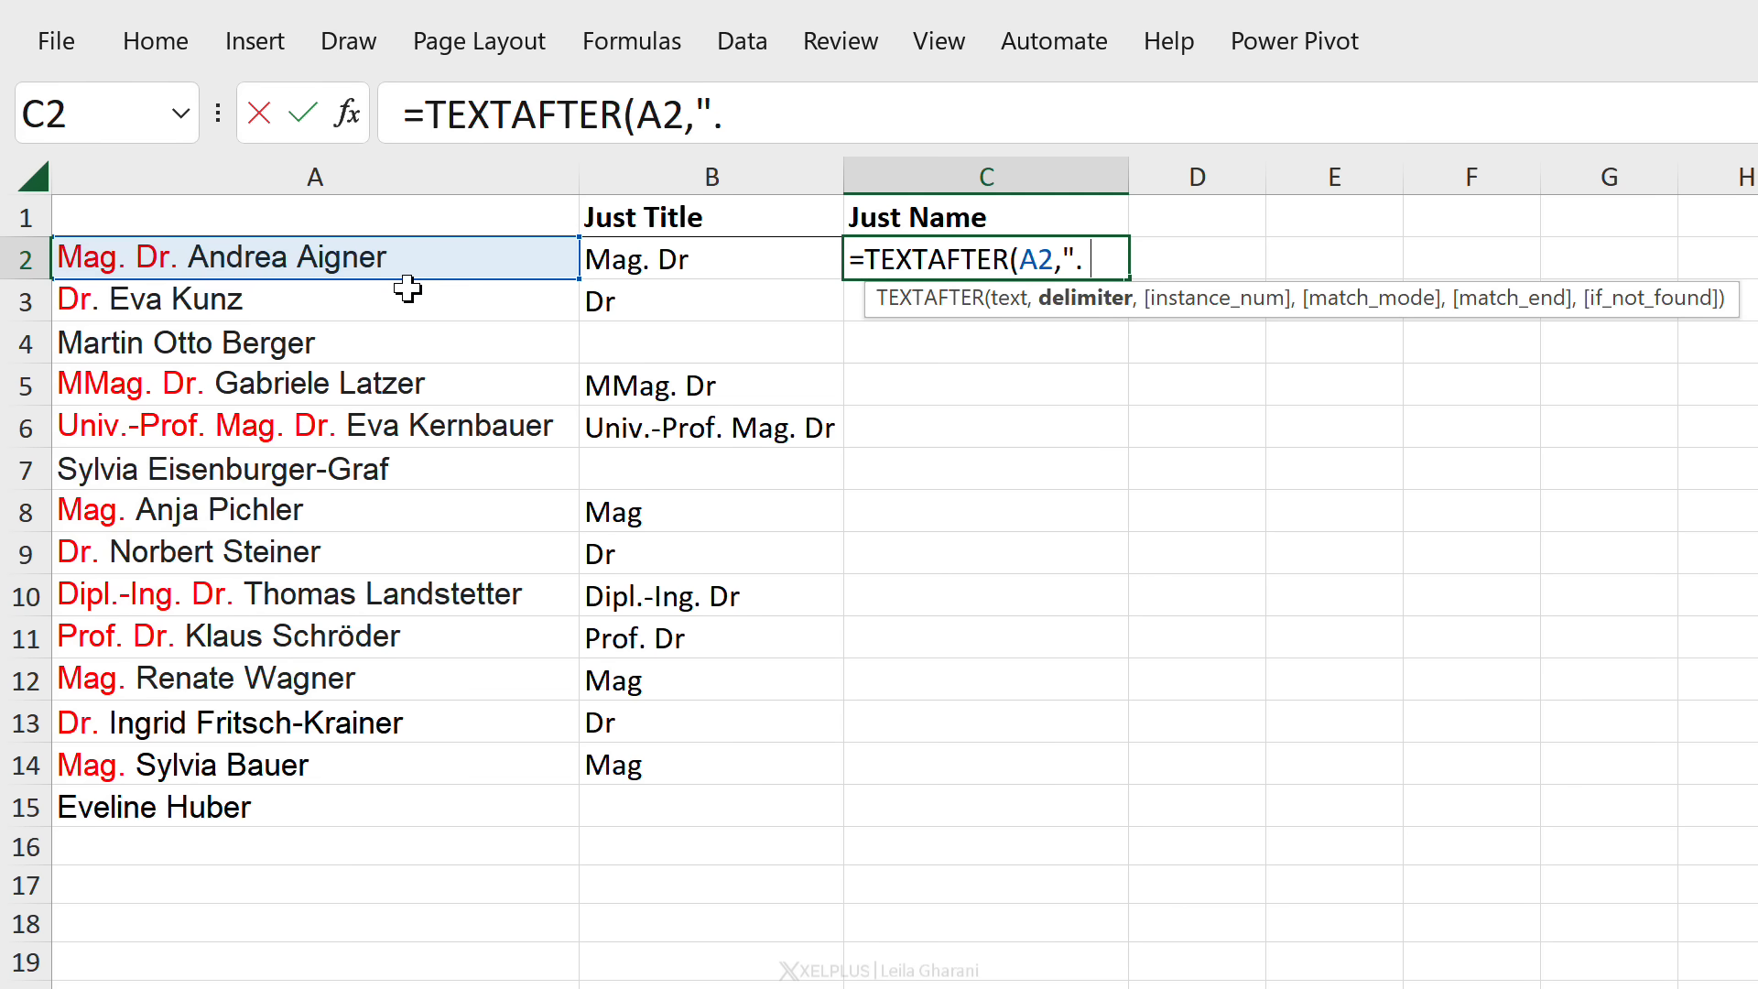
text(",)
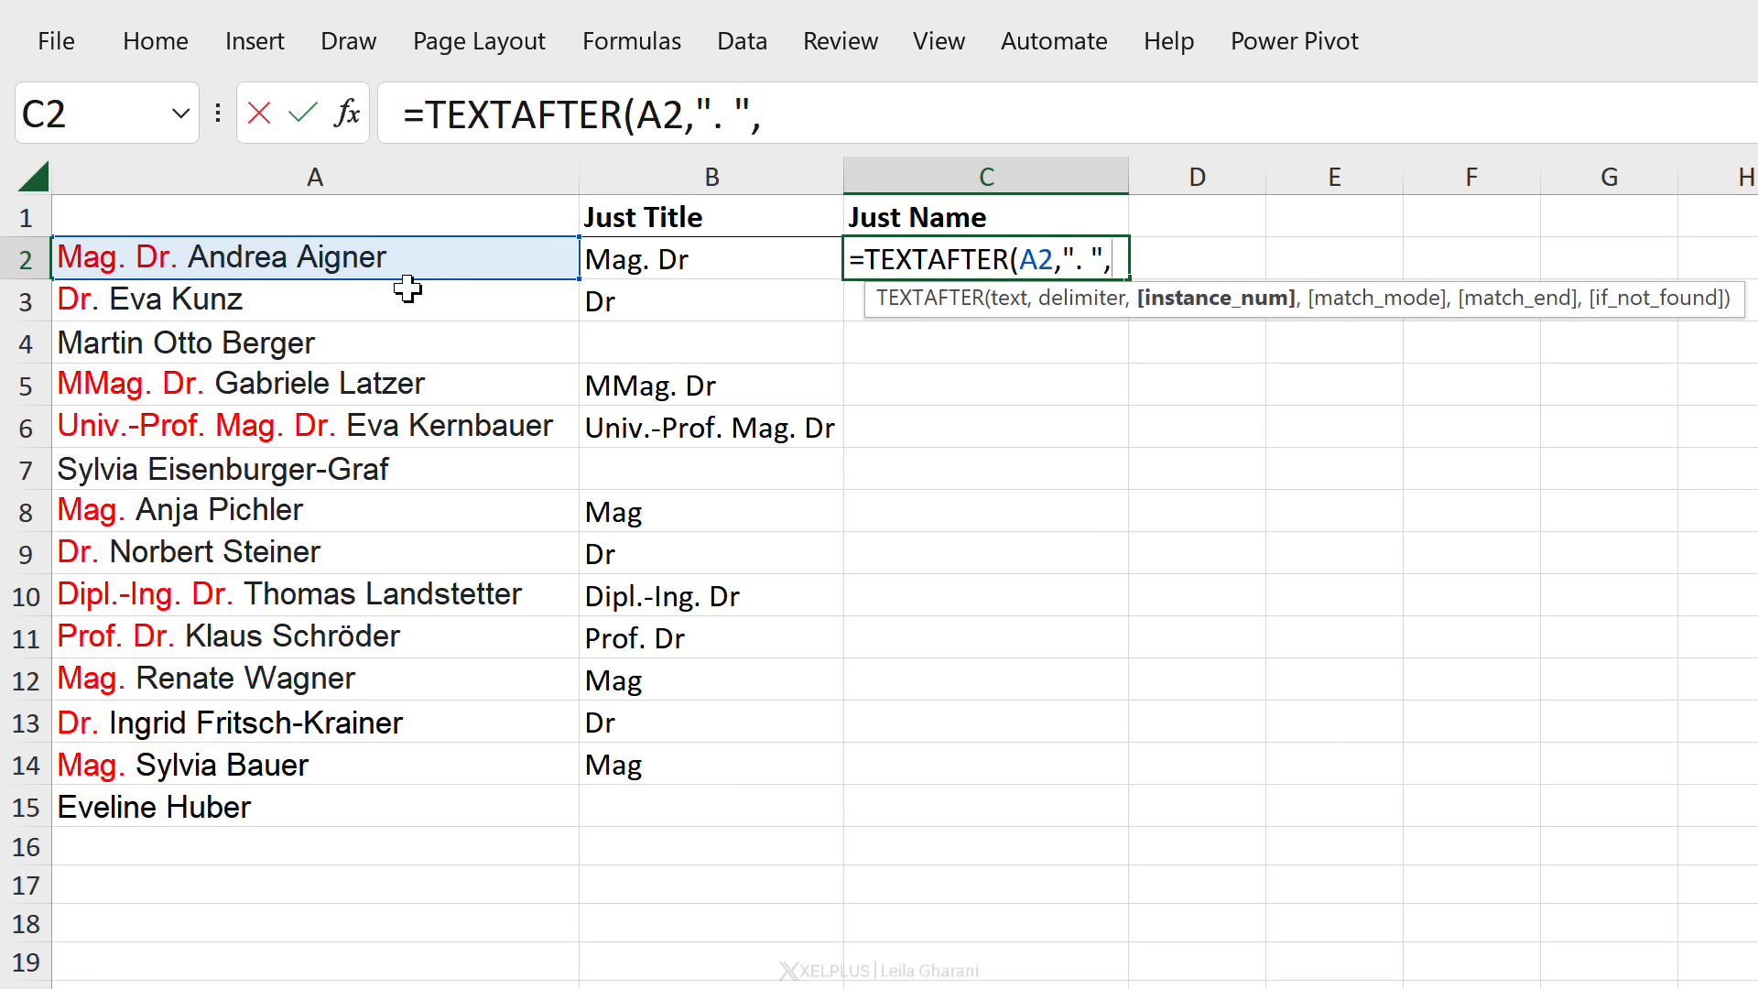
click(810, 114)
text(-1)
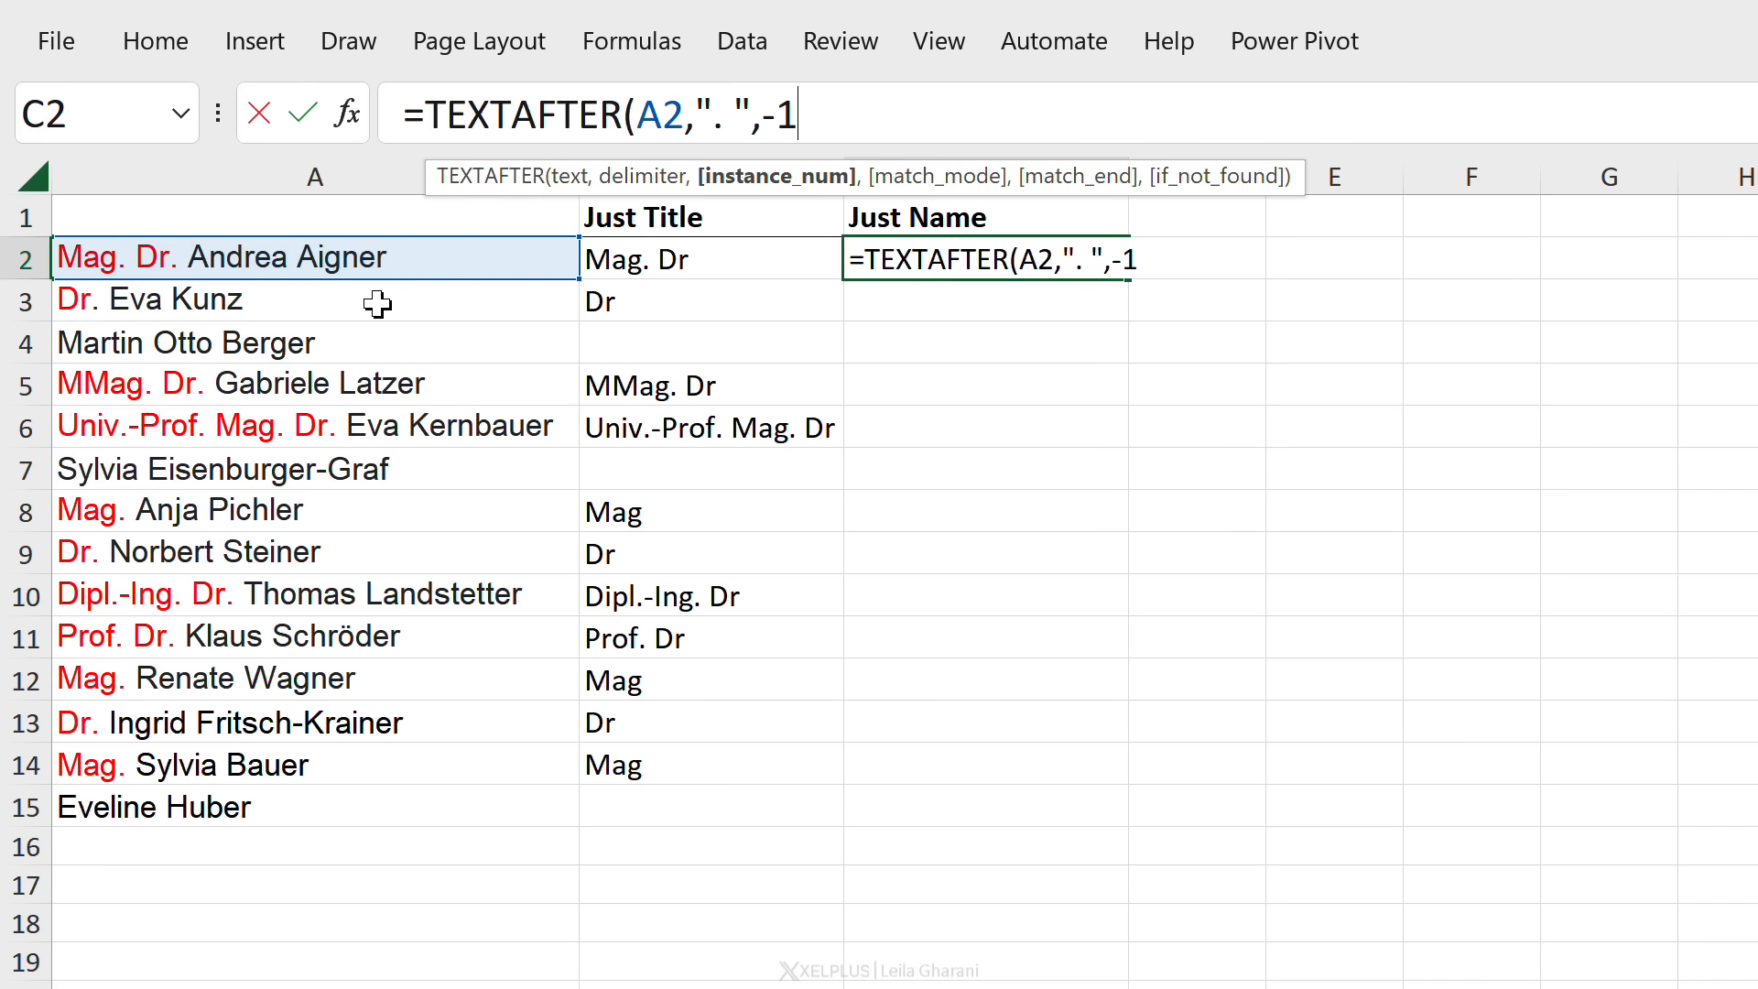
text())
key(ctrl+Return)
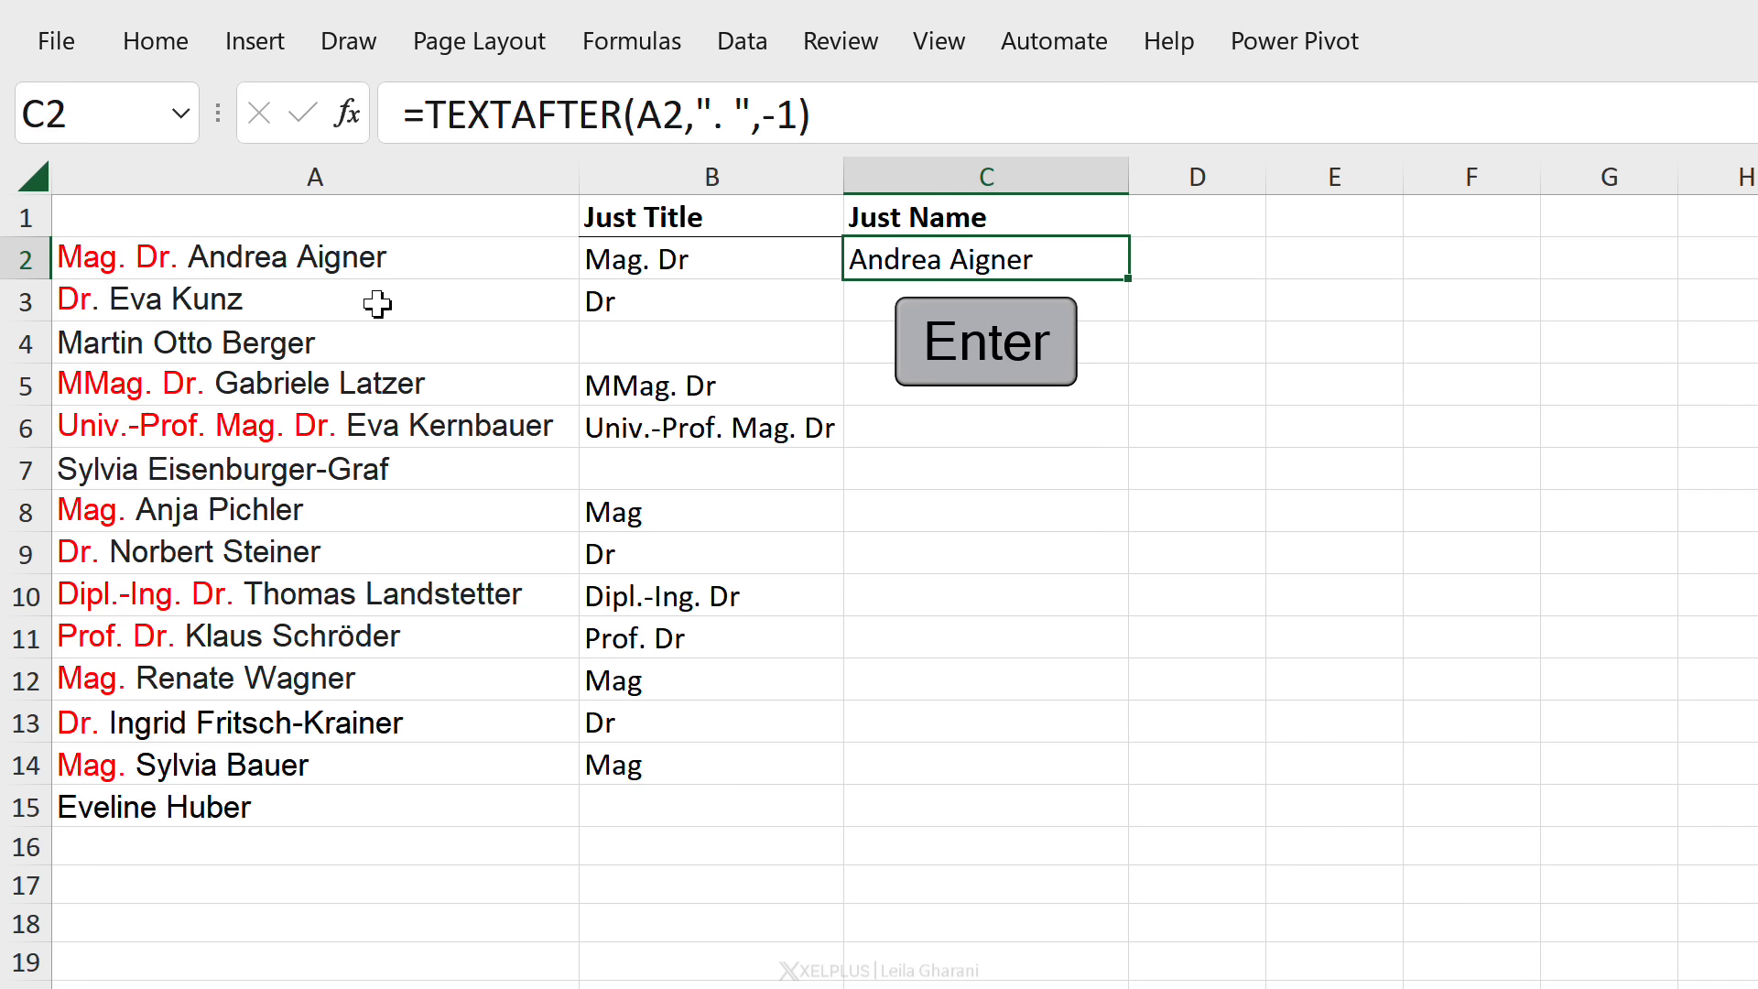
Fill the name formula down to C15, inspect Berger's #N/A, and reopen C2.
drag(1129, 287, 1107, 821)
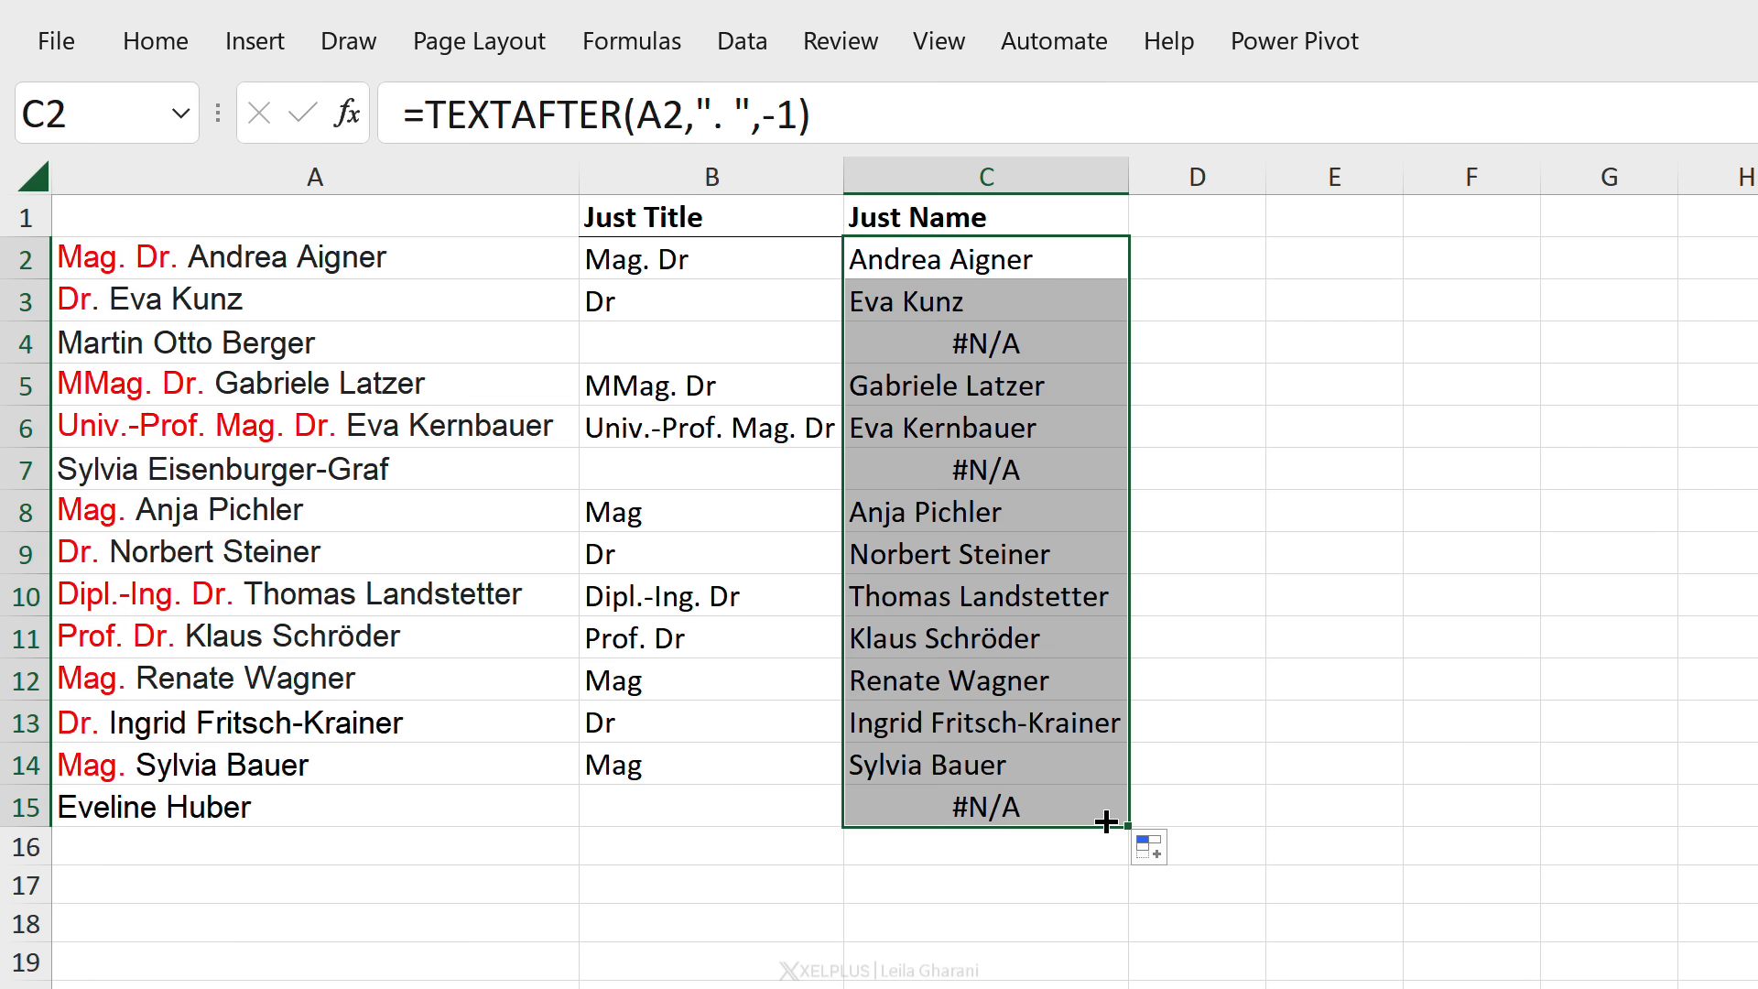
click(978, 343)
click(938, 258)
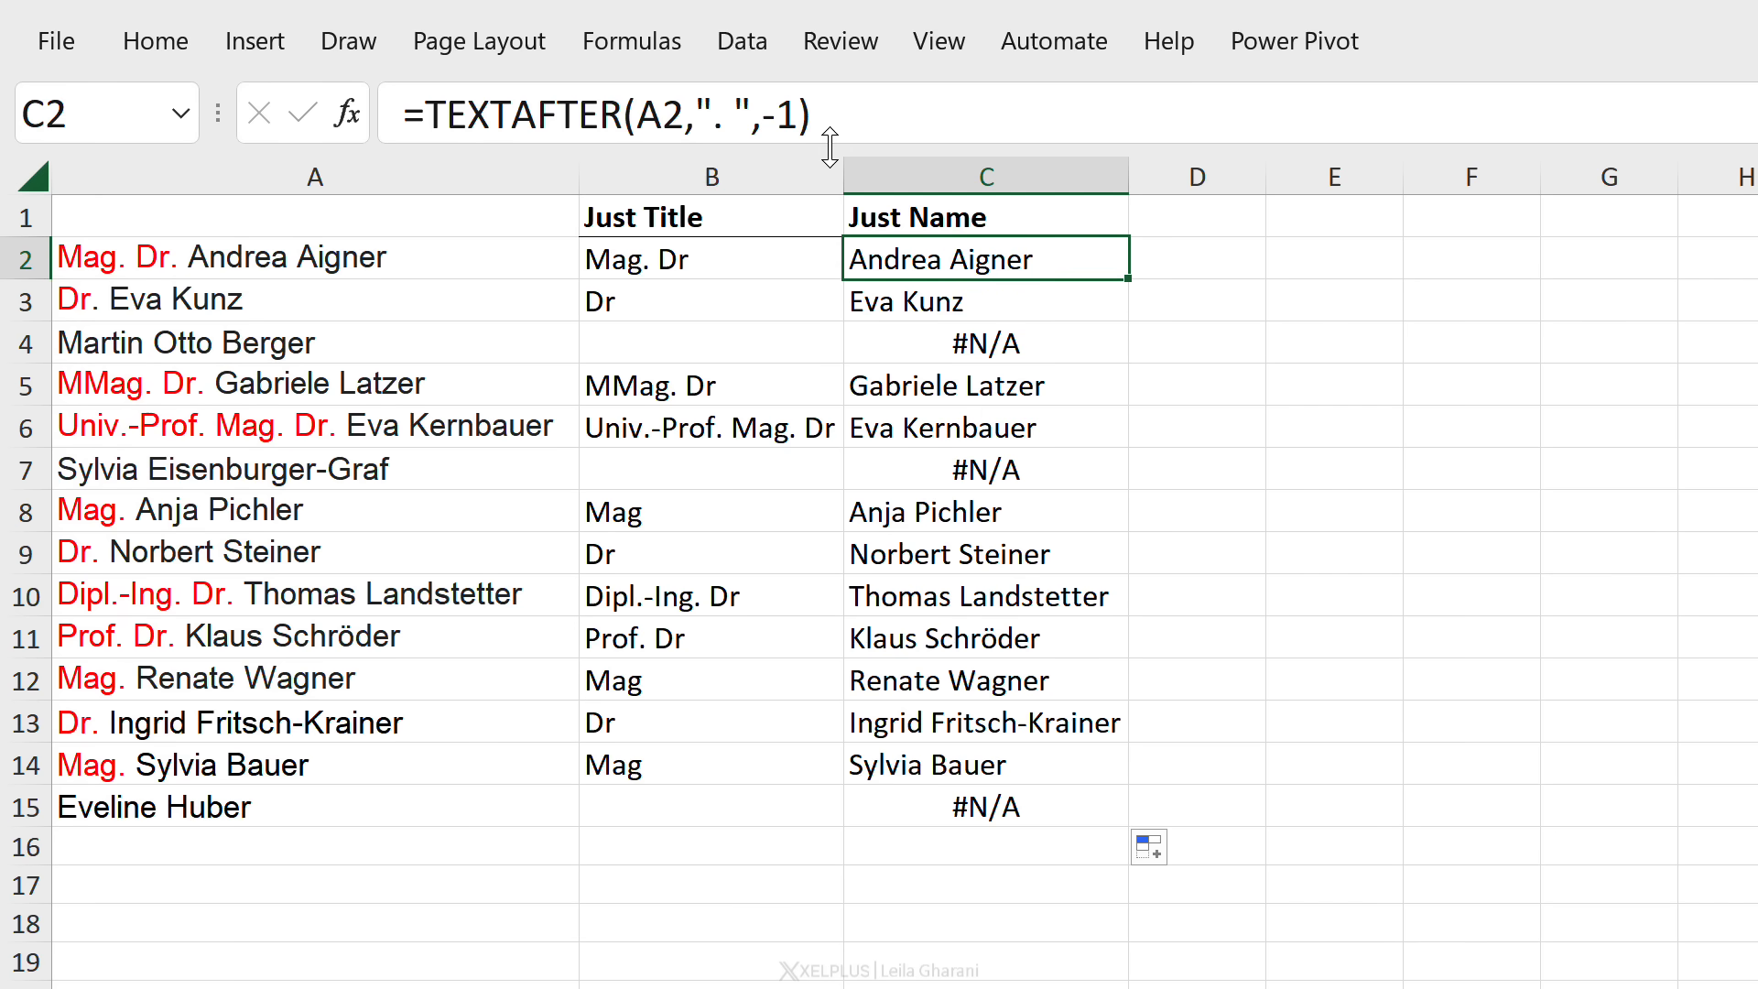
click(800, 114)
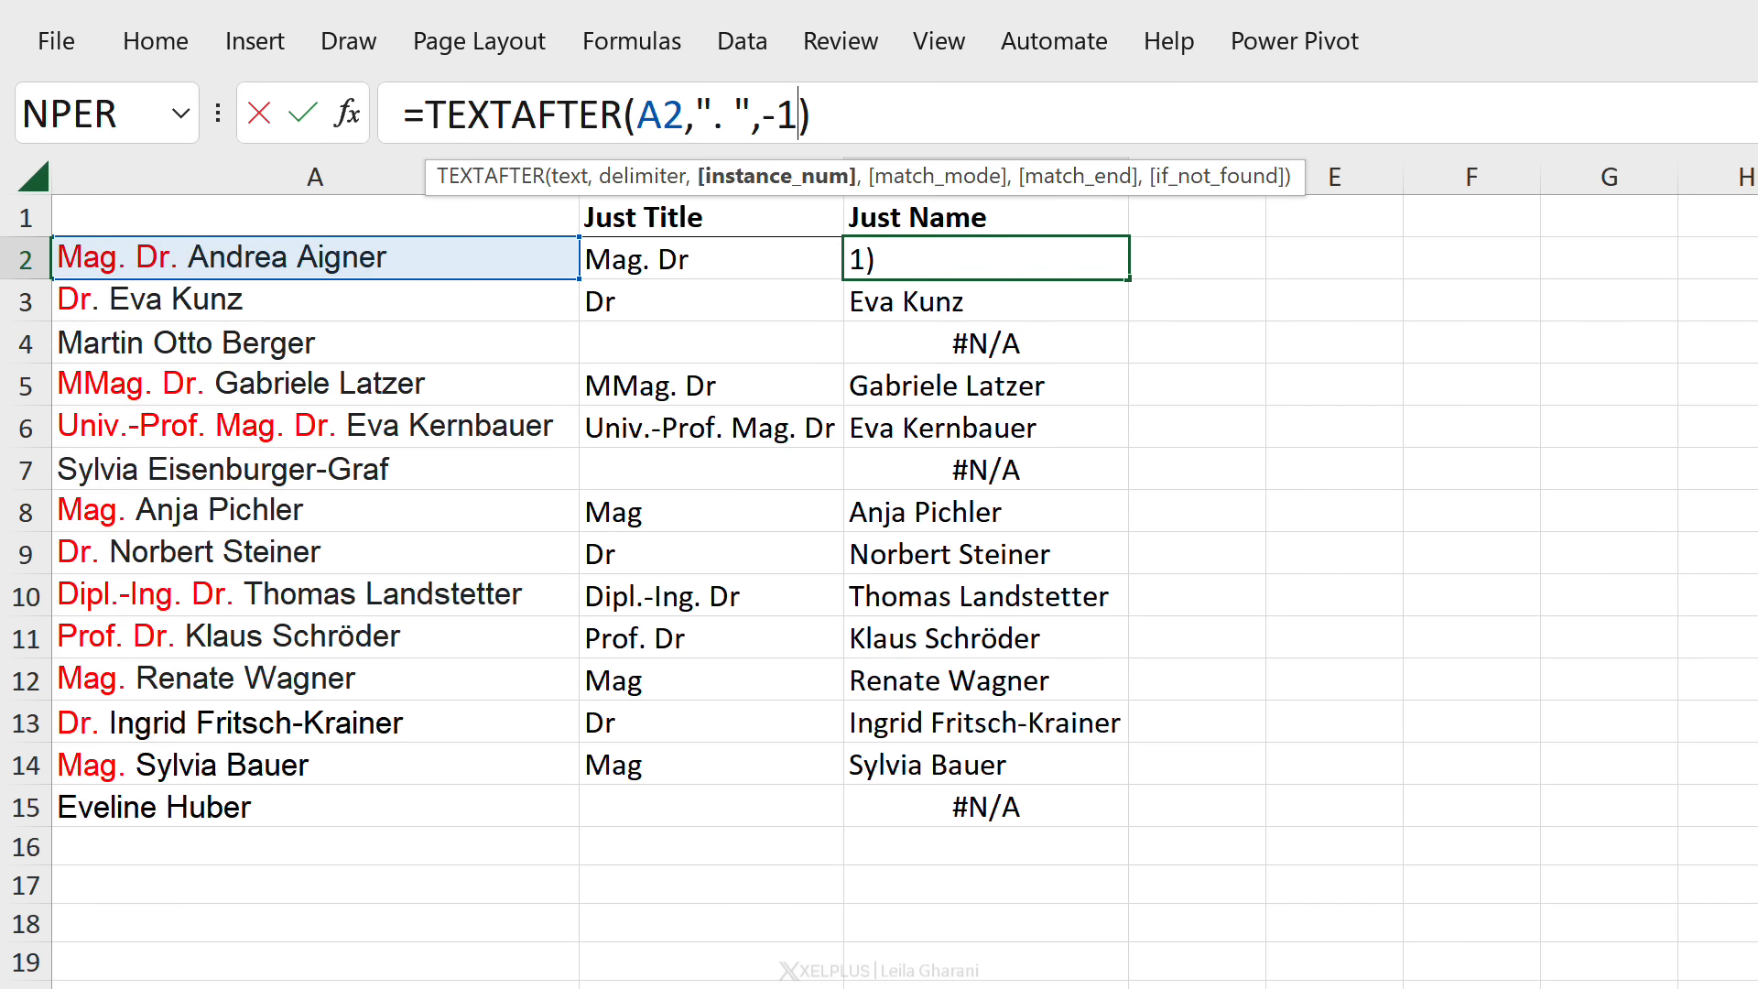
text(,)
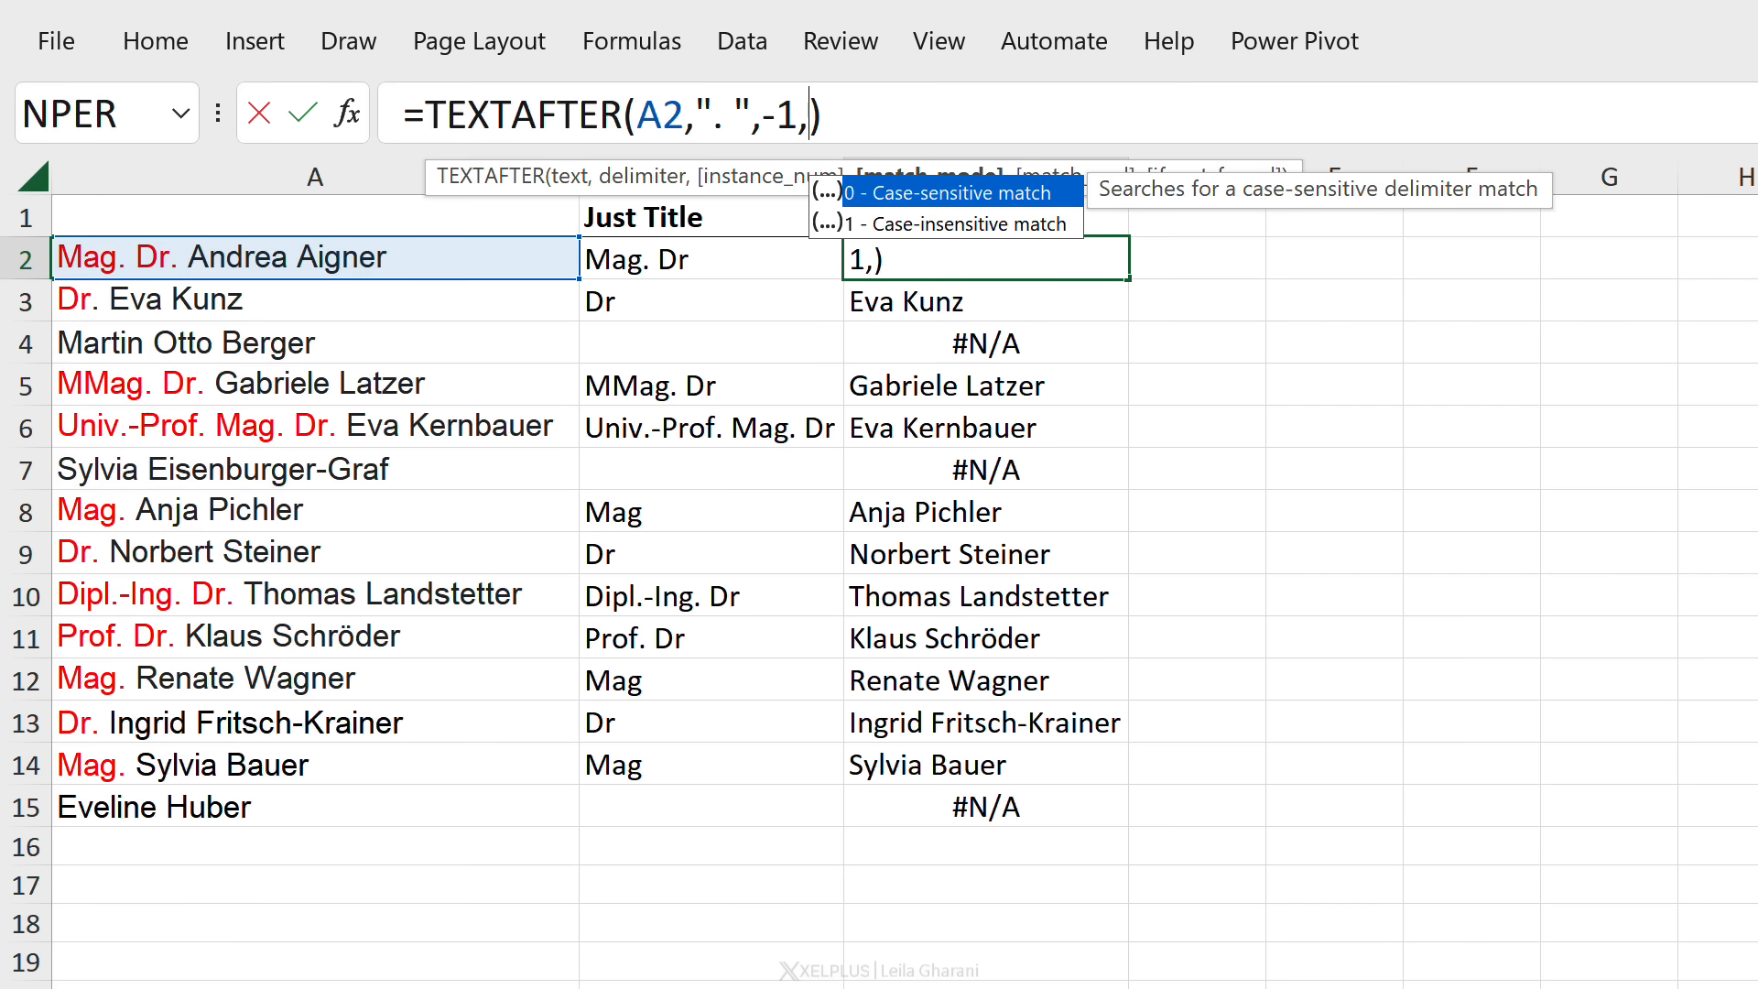
text(,)
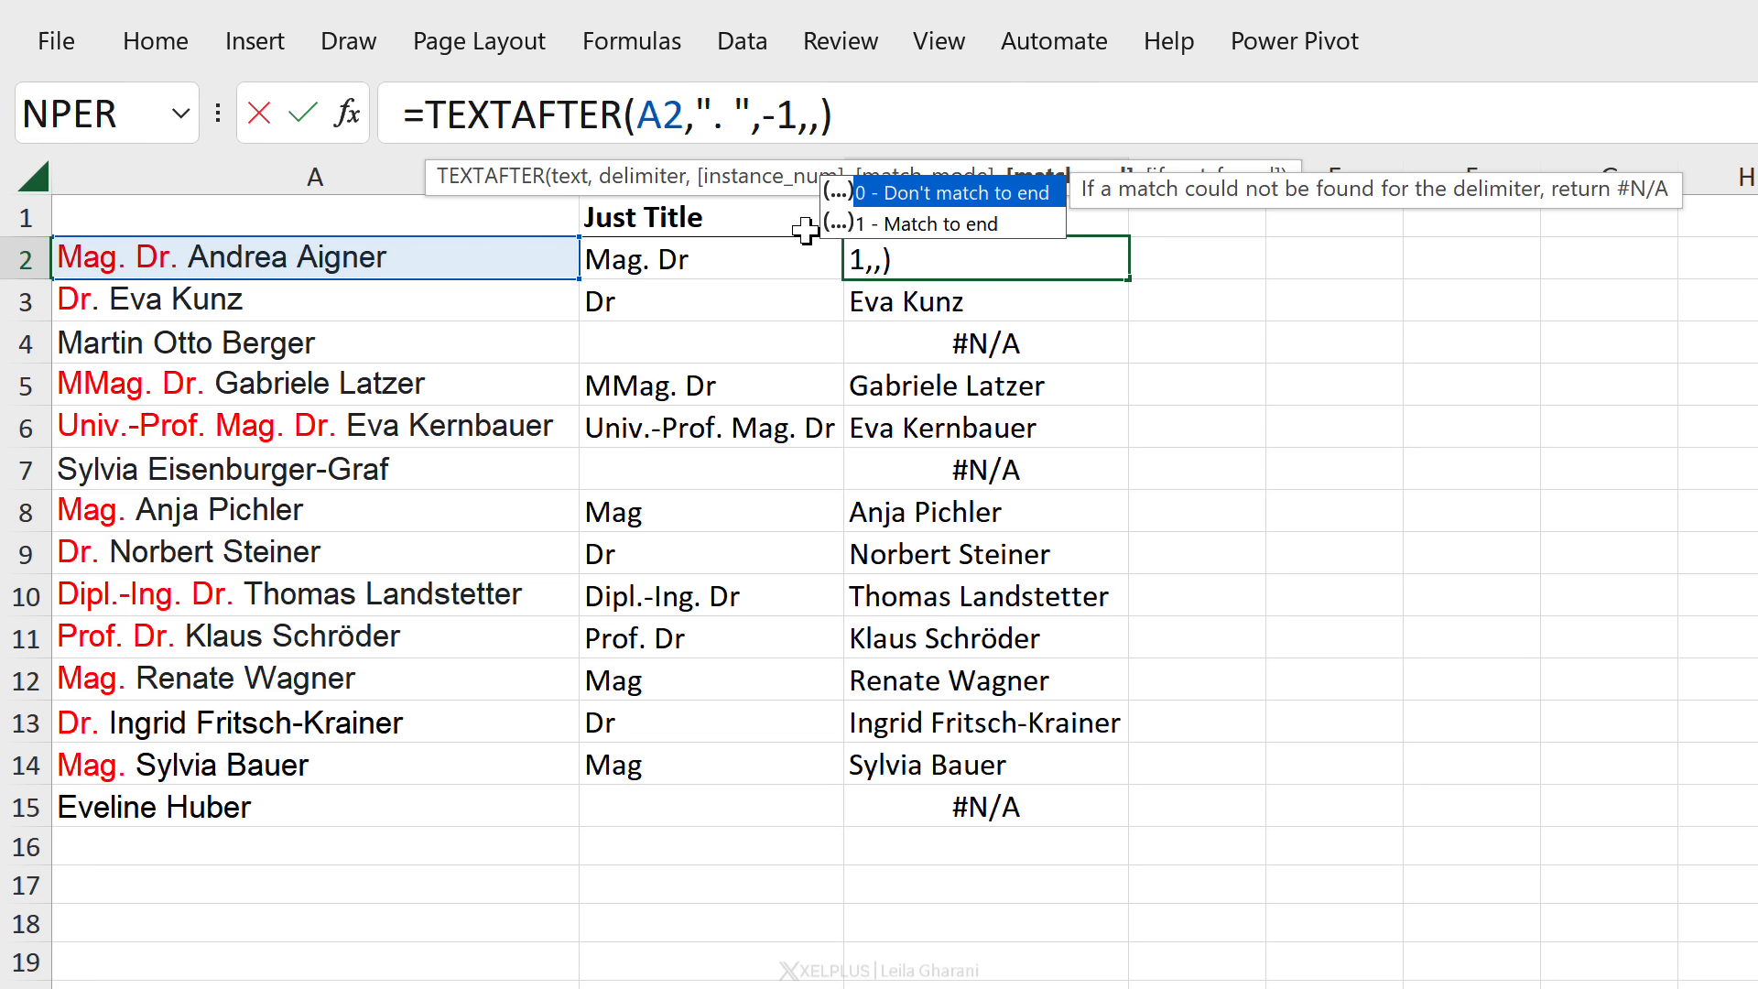
Extend C2 to =TEXTAFTER(A2,". ",-1,,1), fill down, and confirm Berger's full name in C4.
double_click(951, 225)
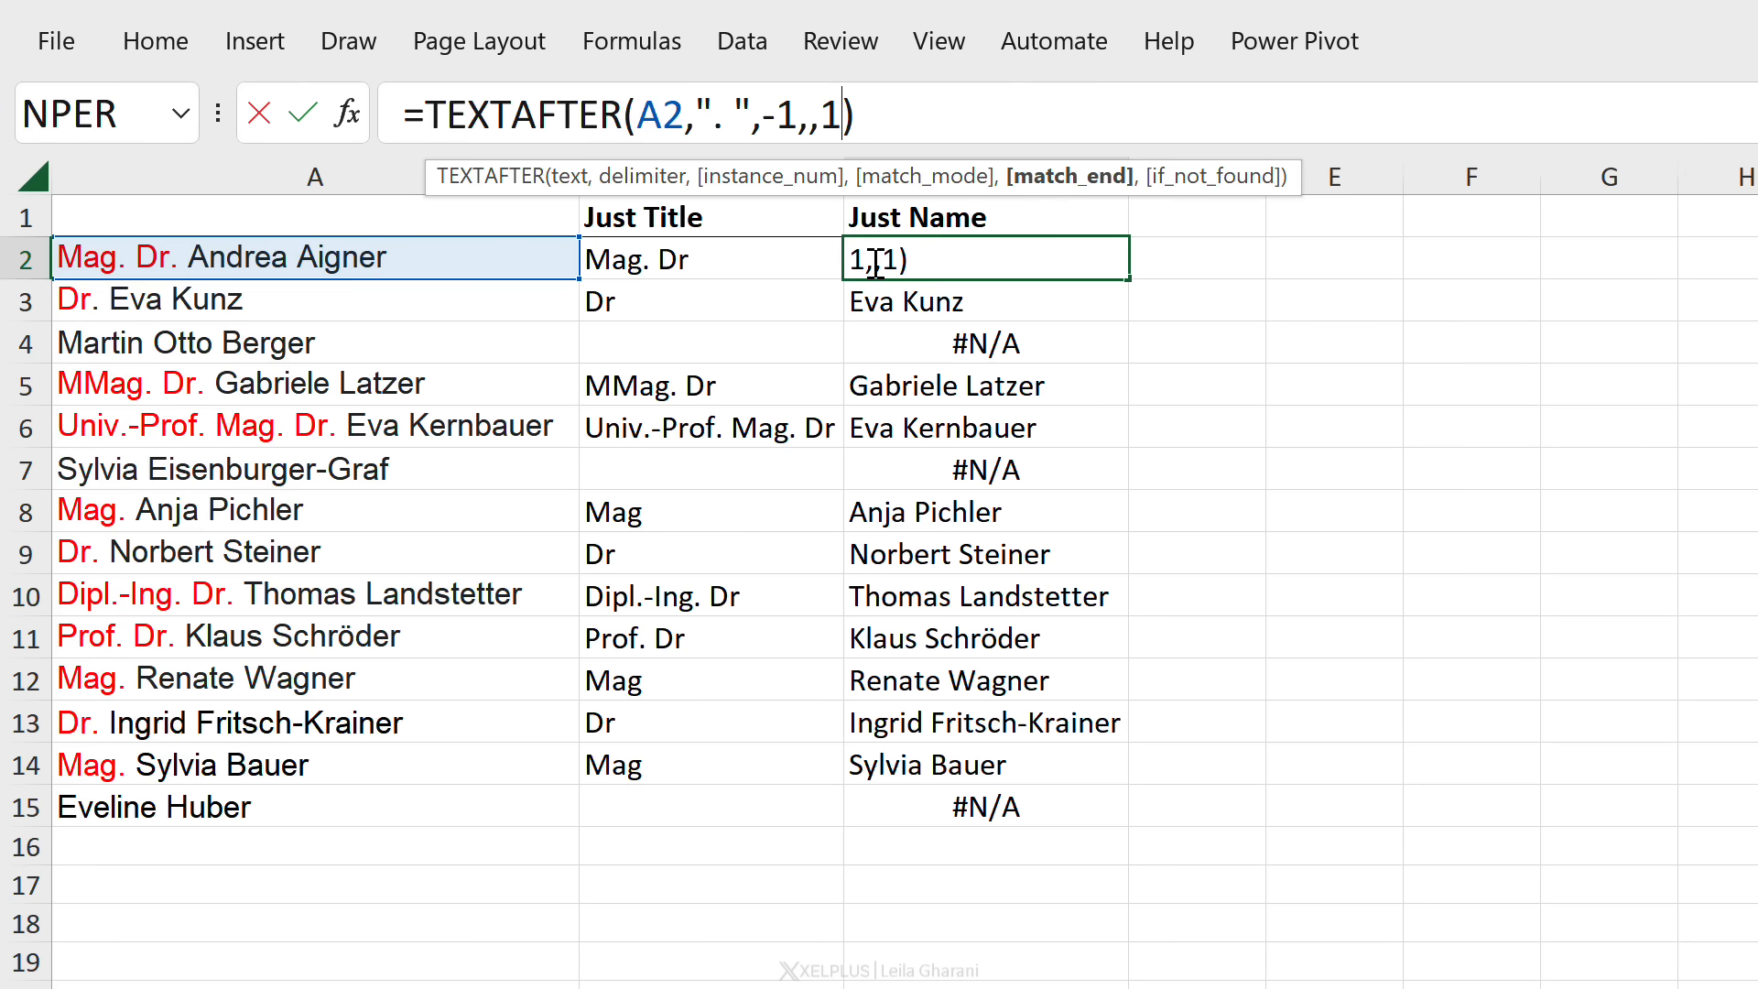
key(ctrl+Return)
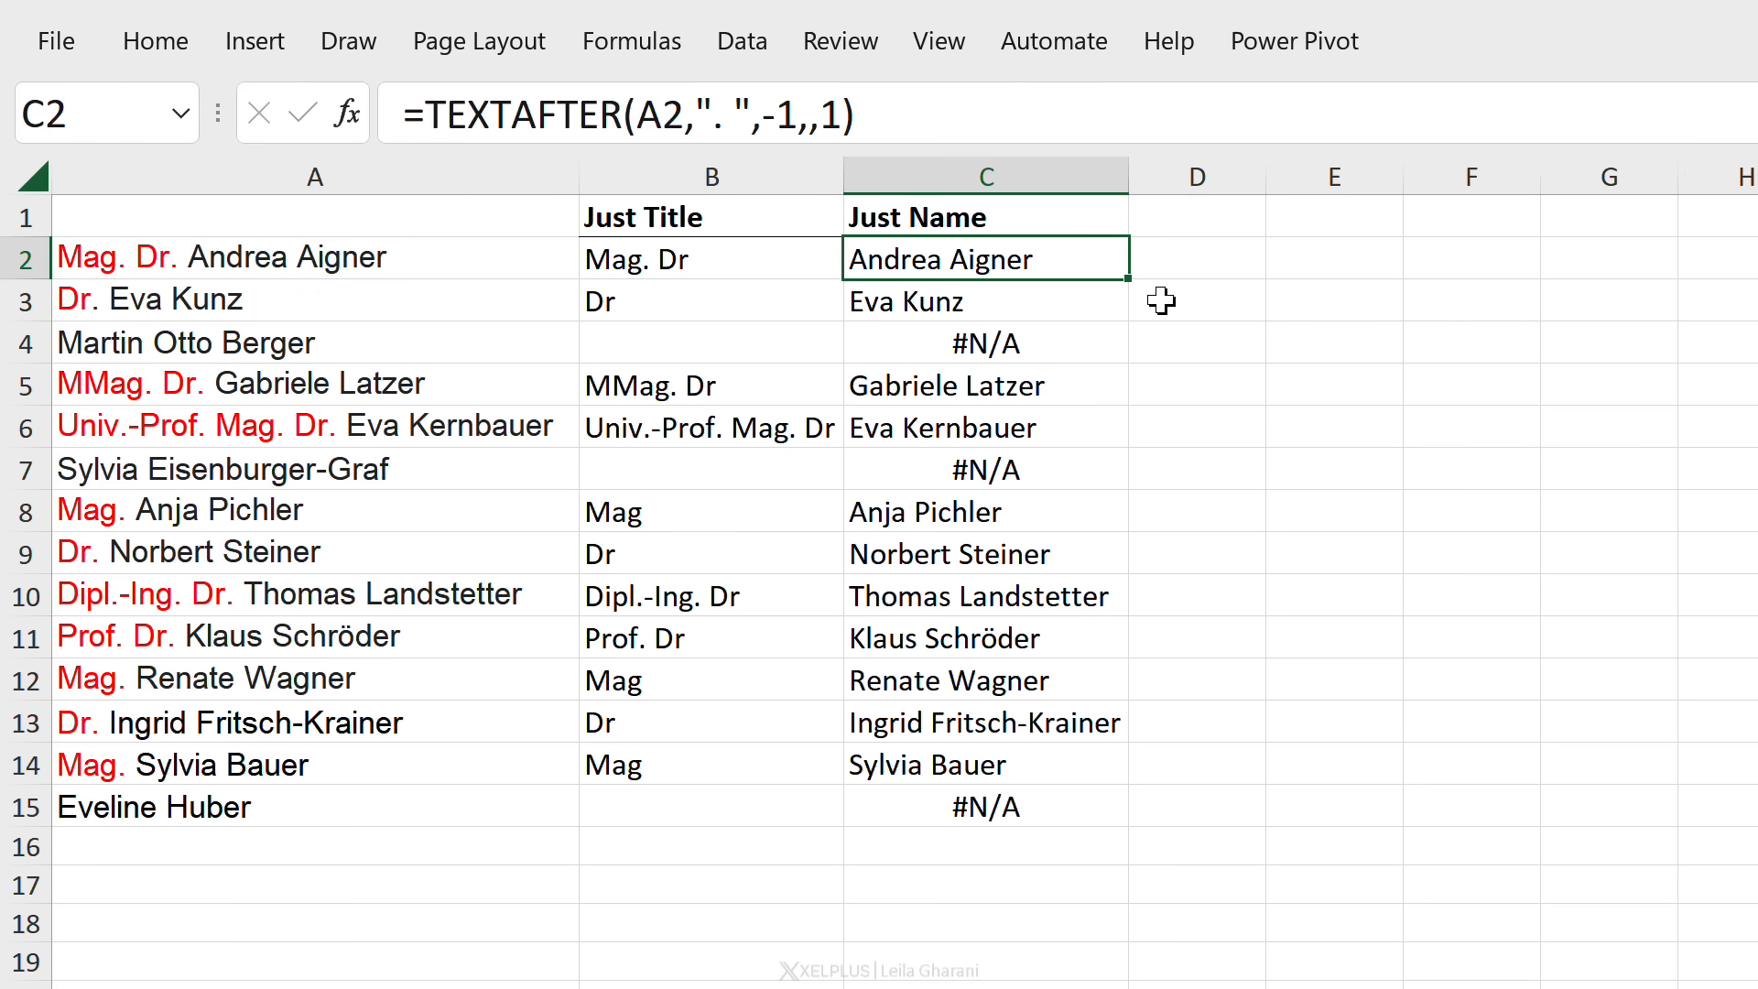
double_click(1126, 278)
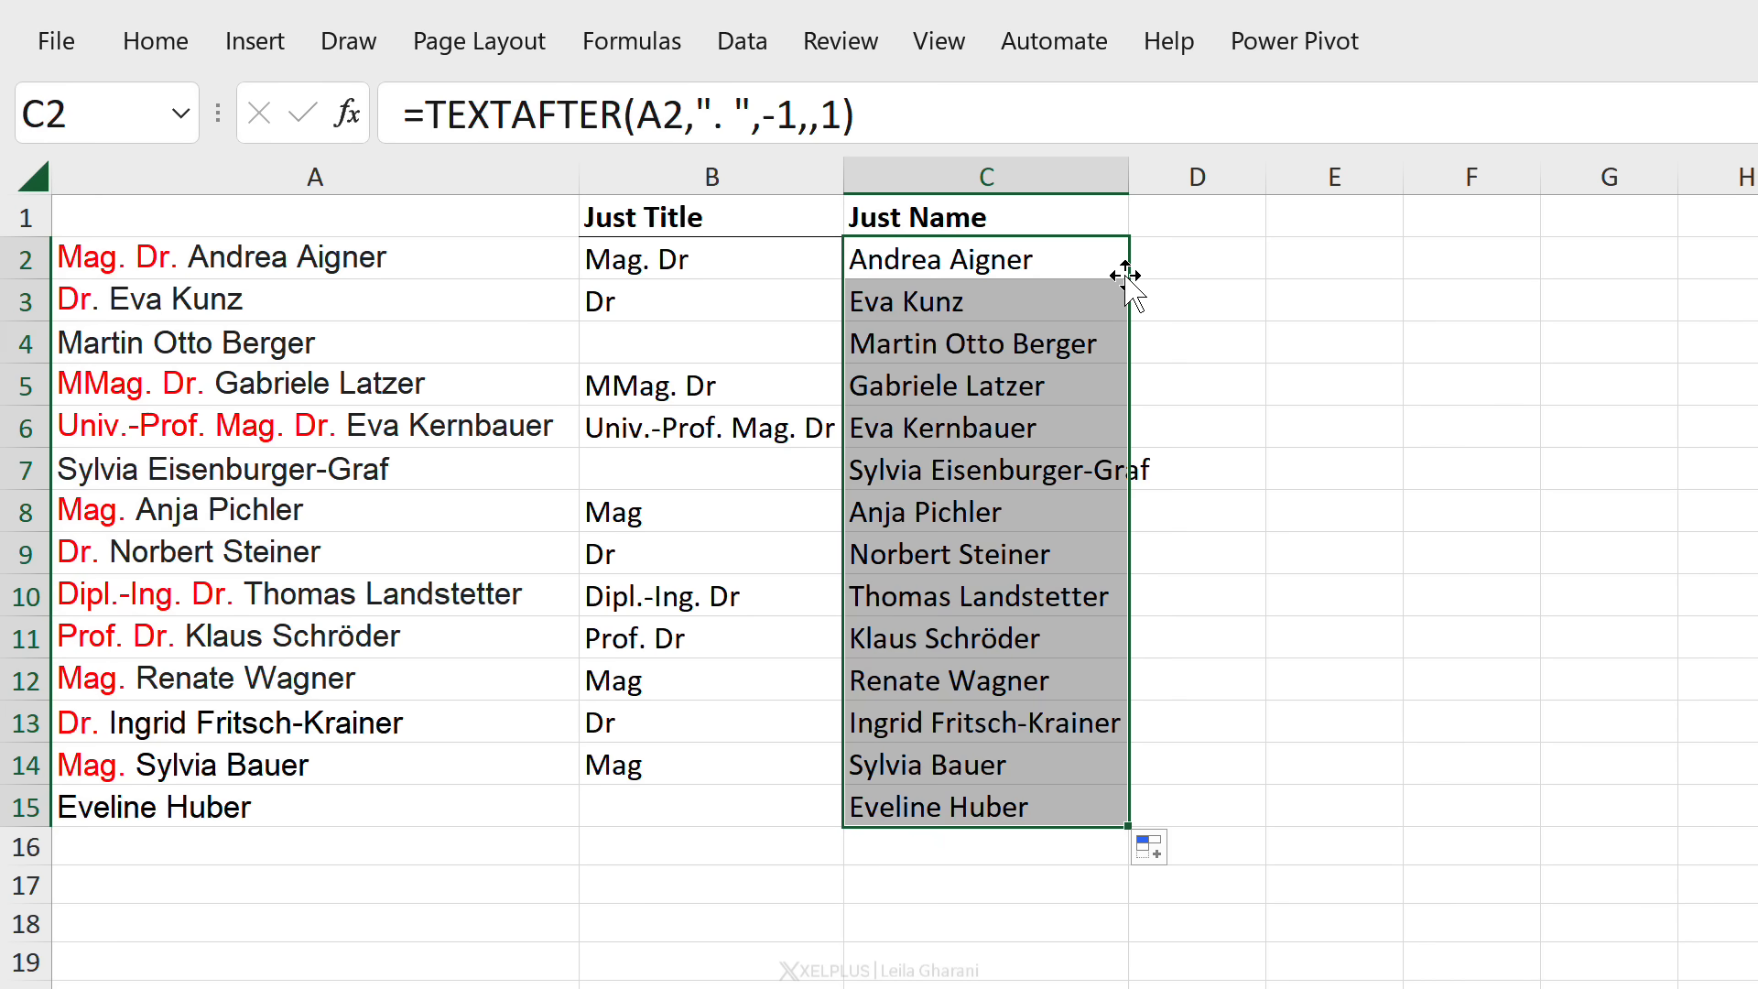
click(1048, 347)
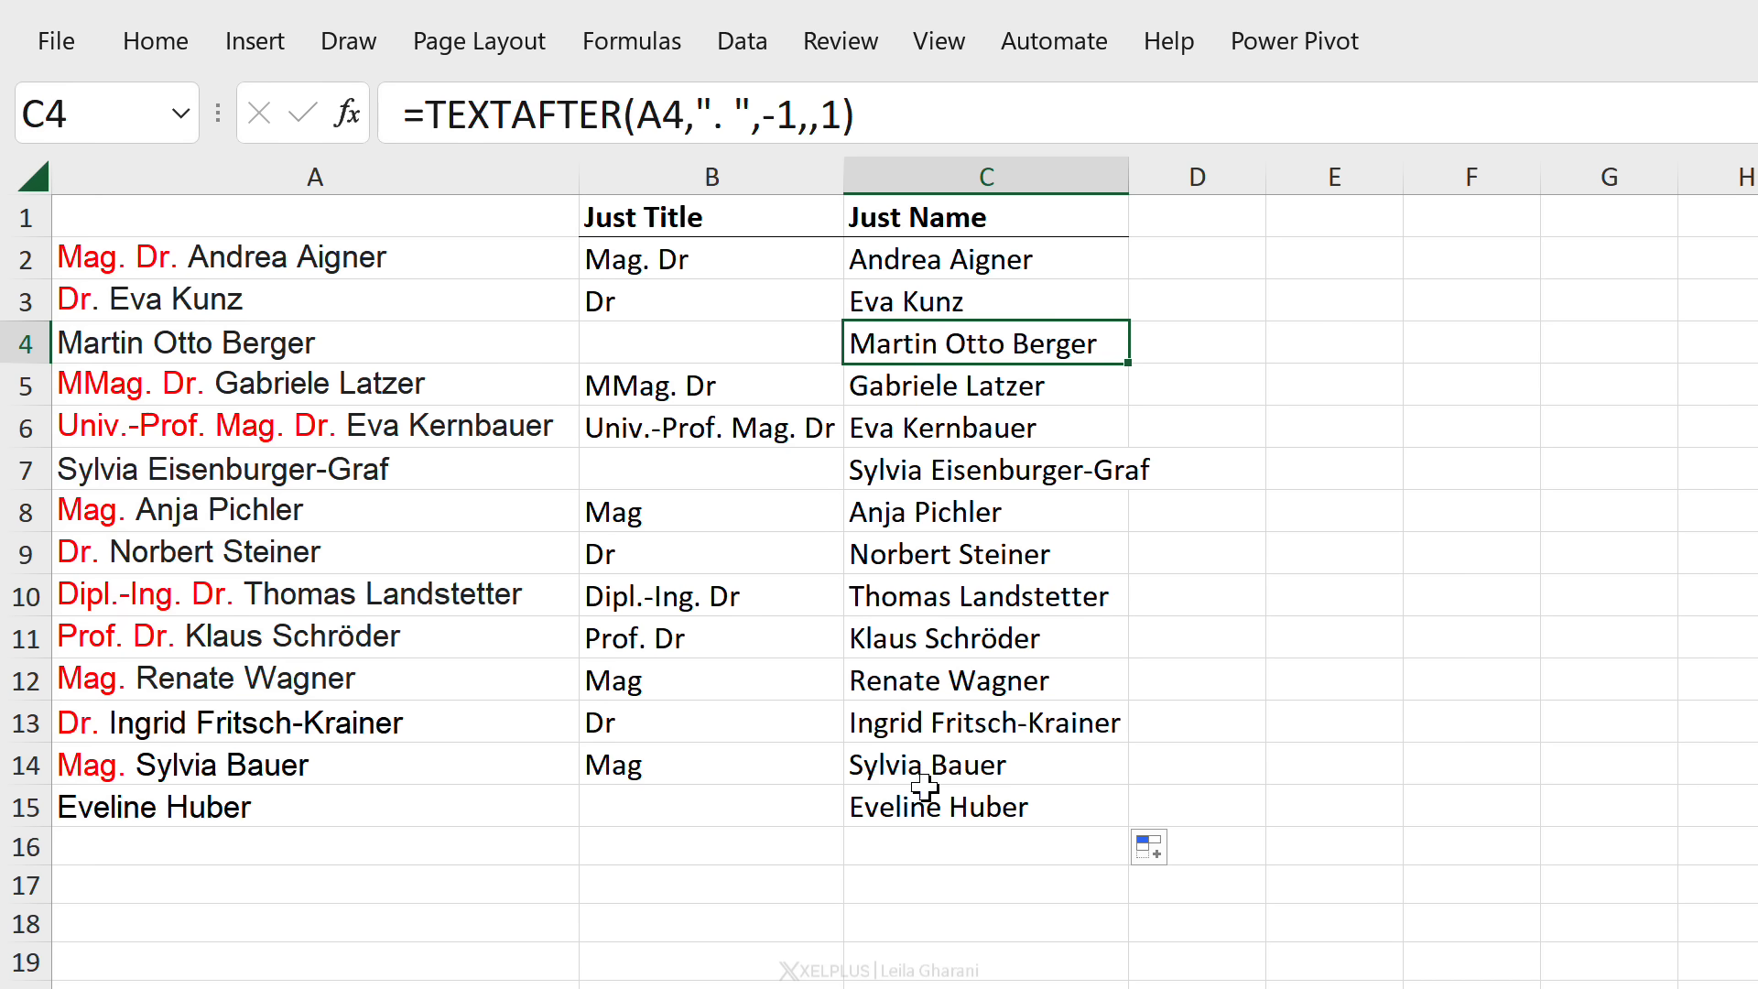
click(938, 259)
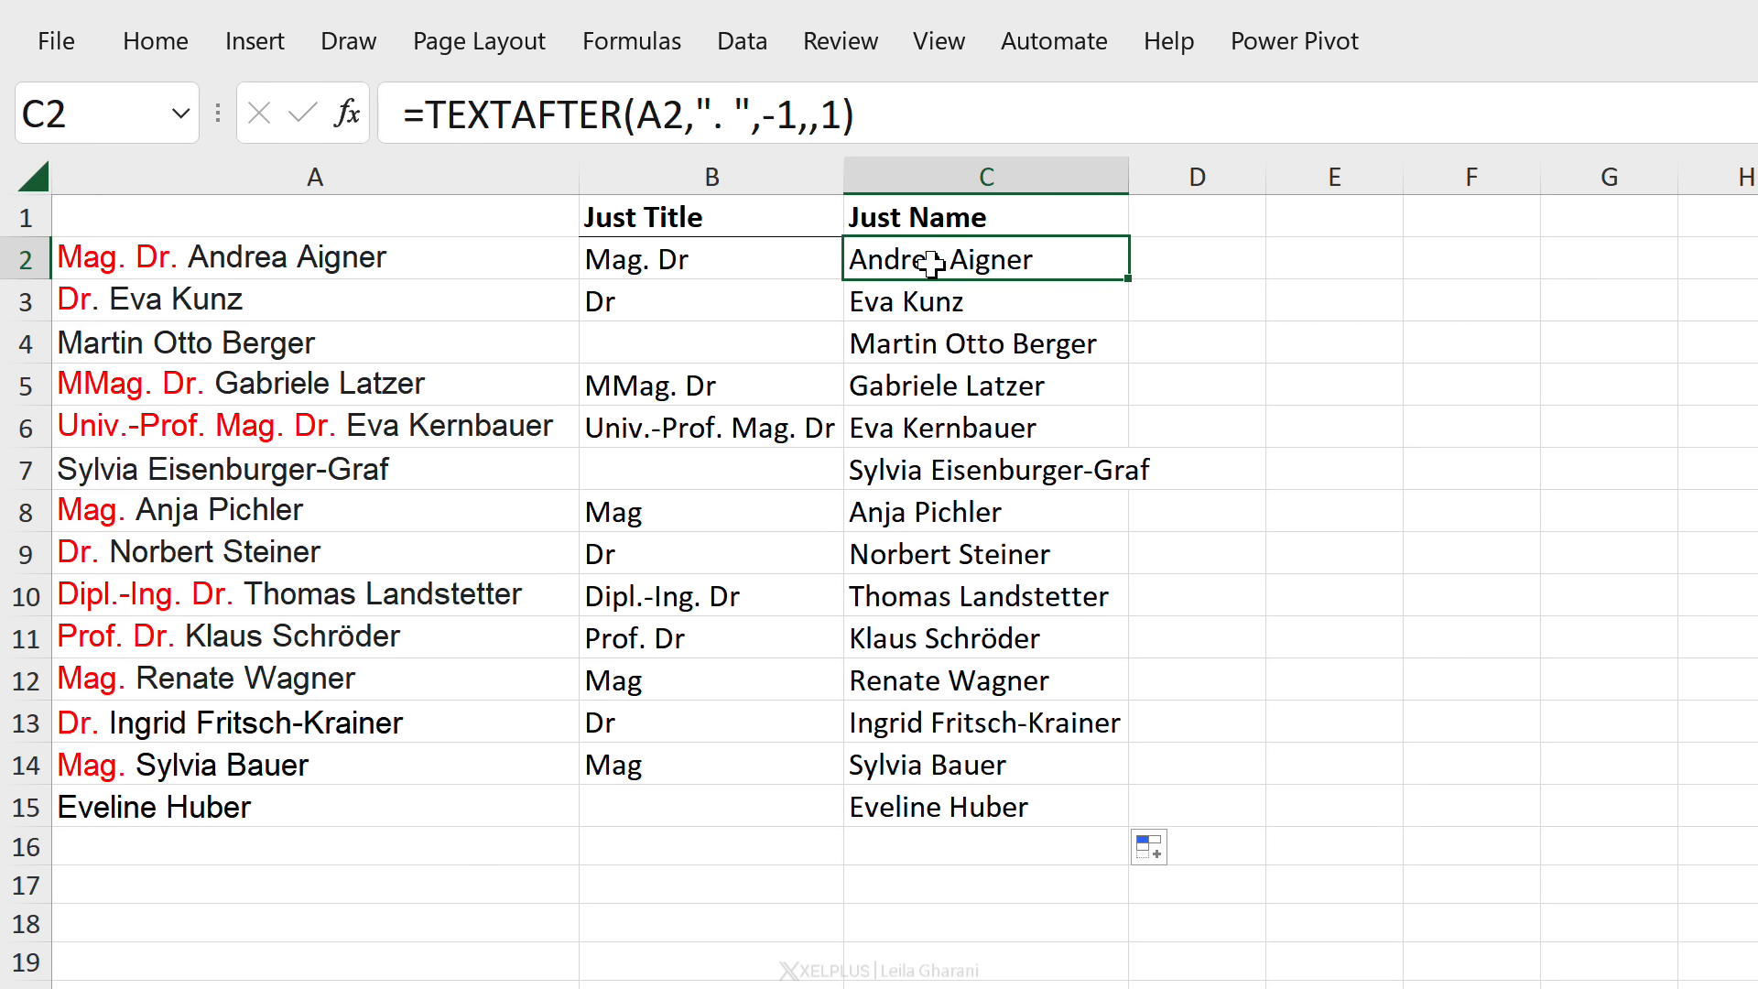
Change C2 to =TEXTAFTER(A2,". ",-1,,,A2), using A2 as fallback, and fill down to row 15.
click(854, 117)
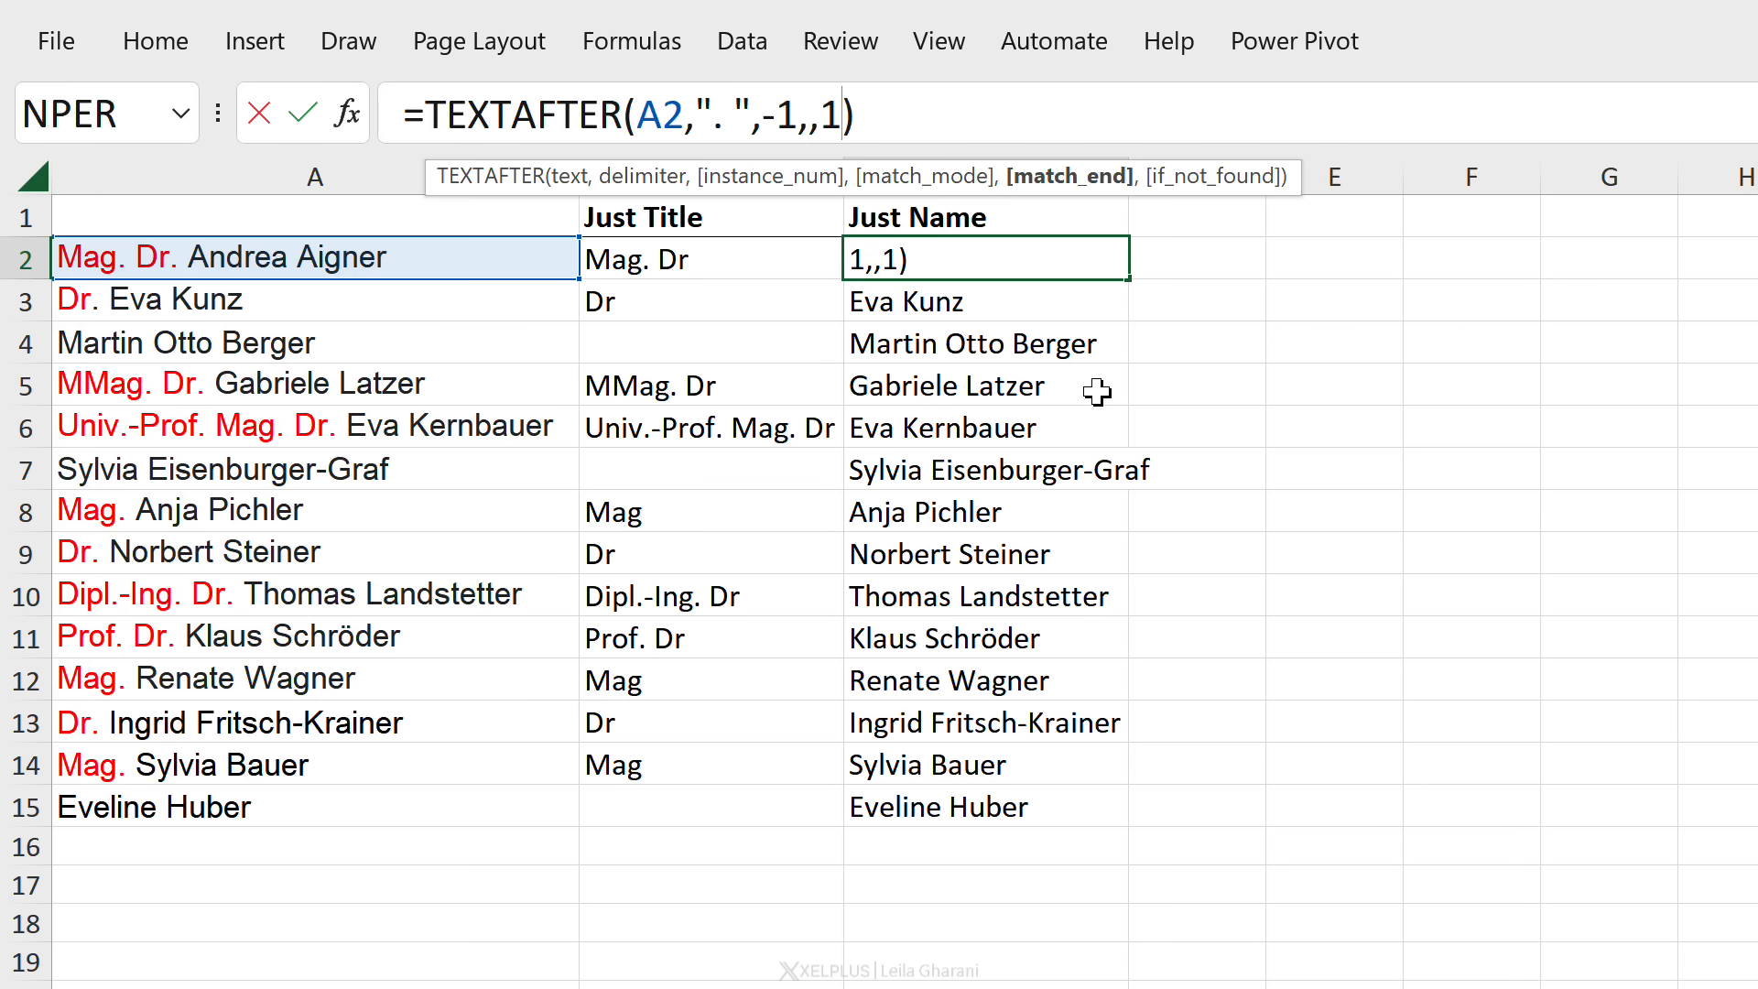
key(BackSpace)
text(,)
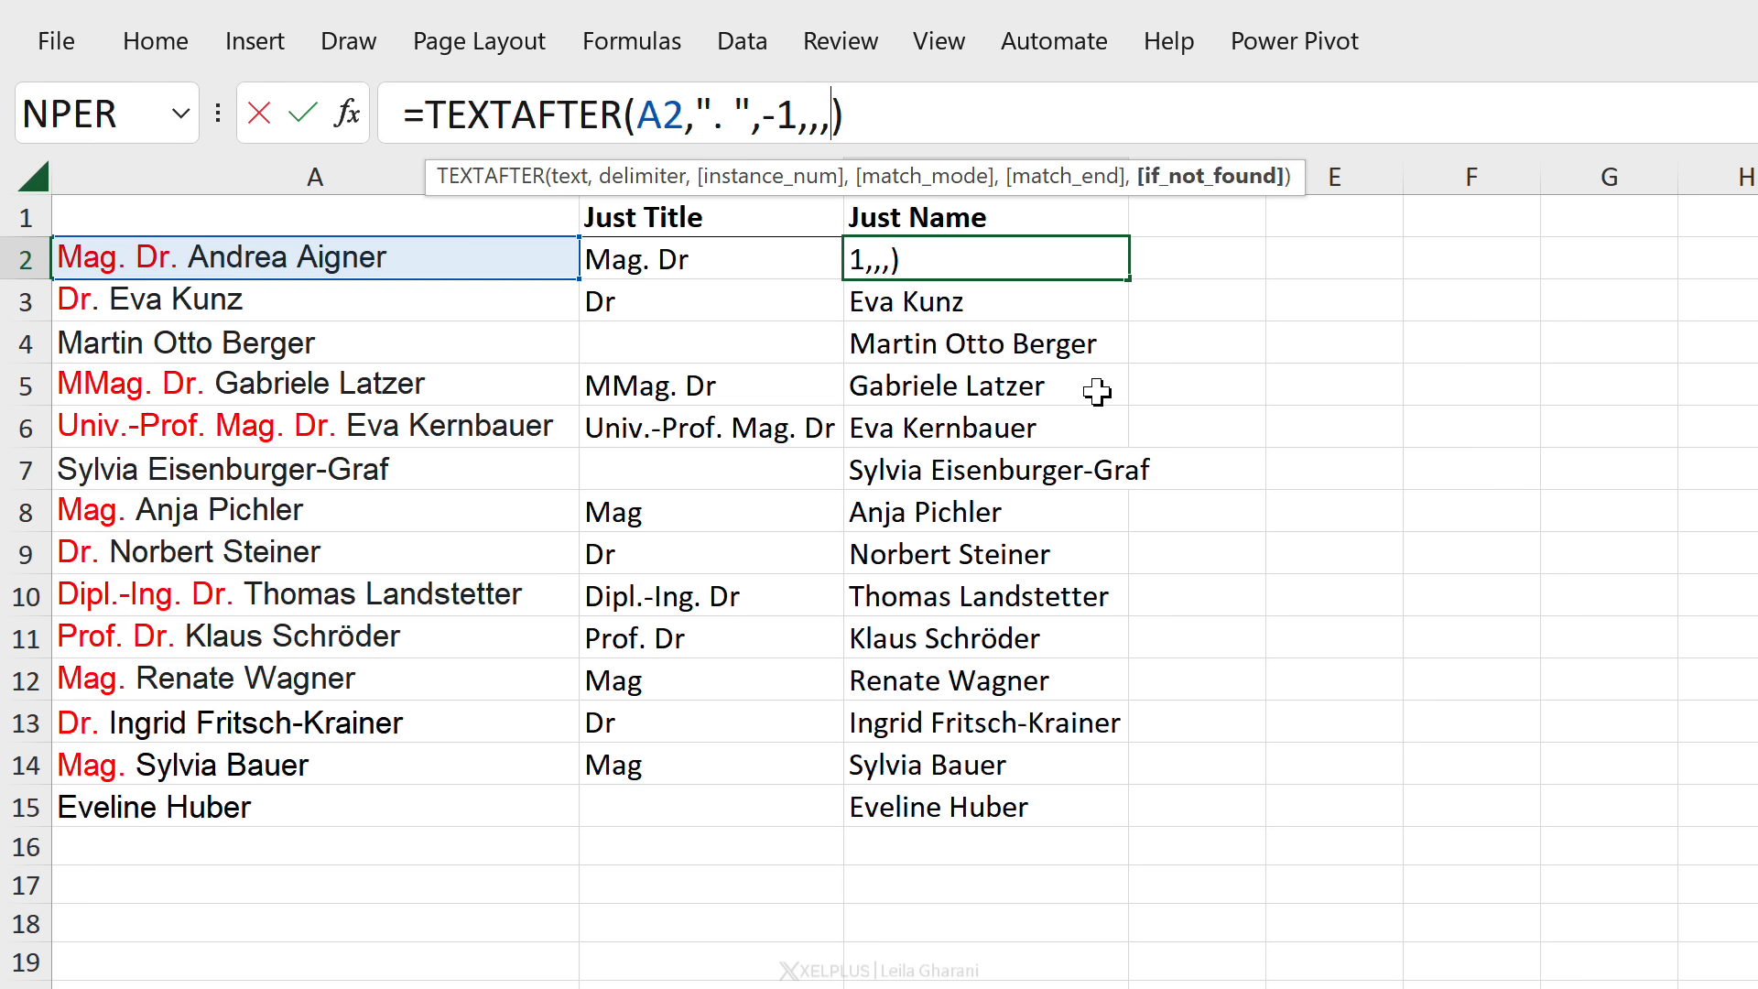
click(488, 256)
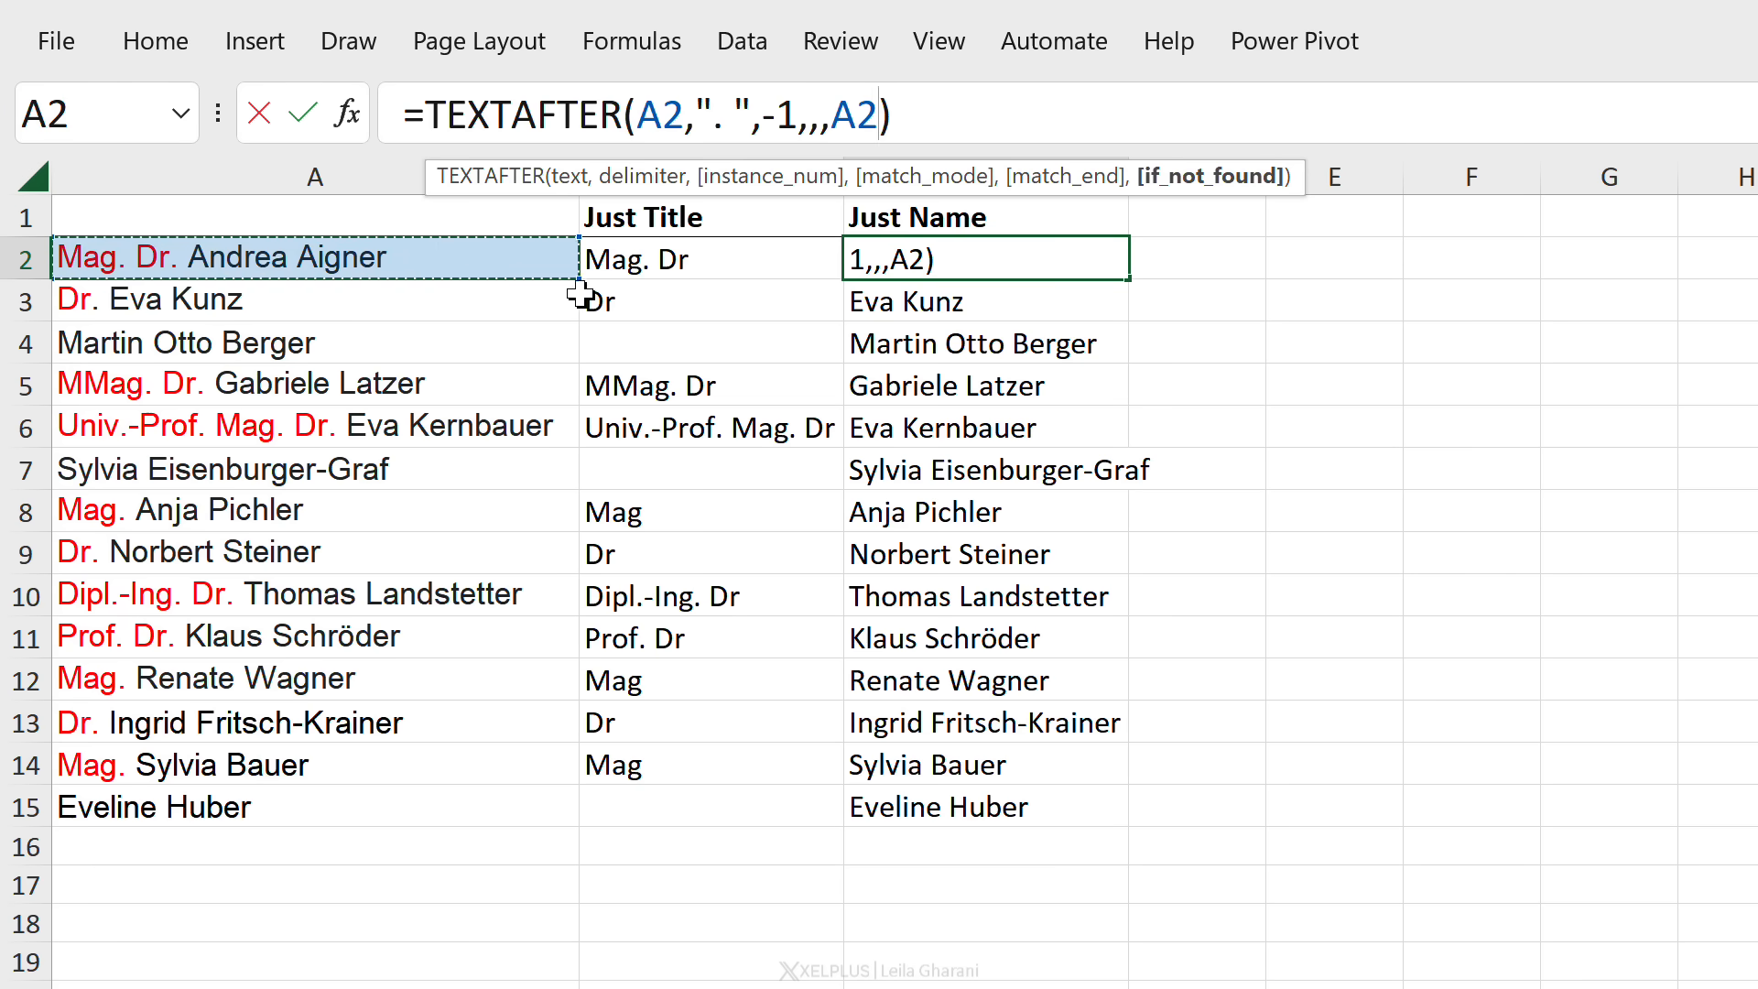
key(Return)
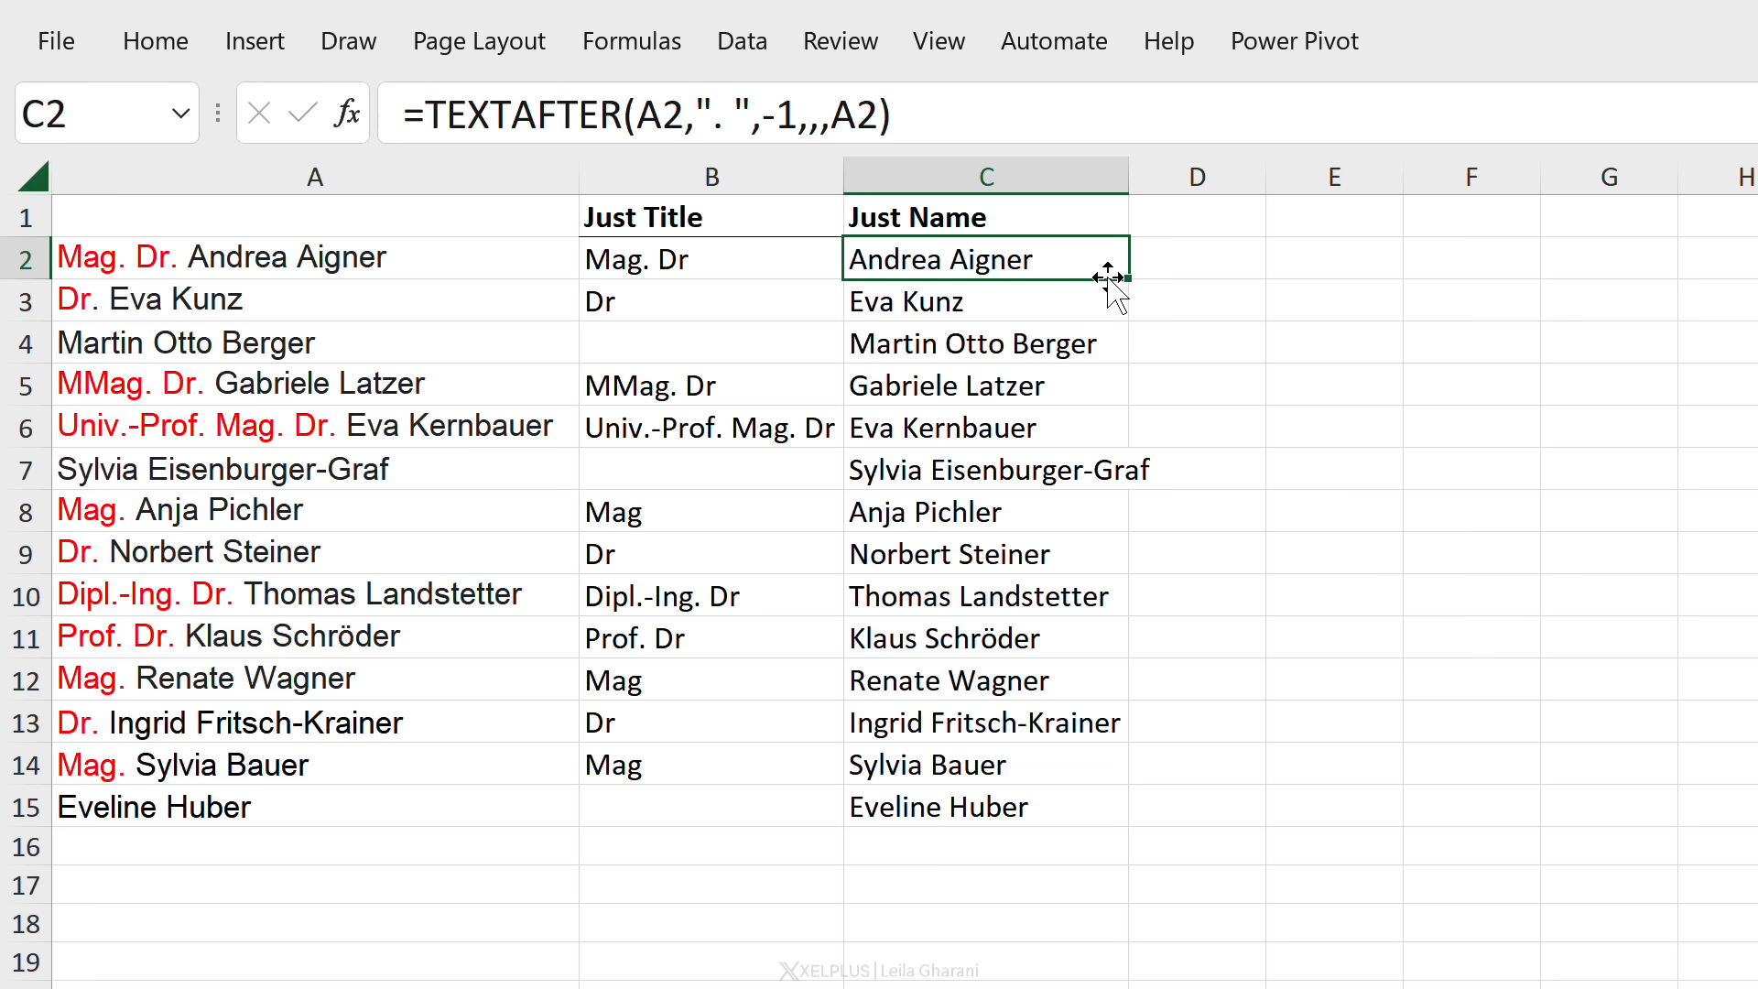
double_click(1124, 281)
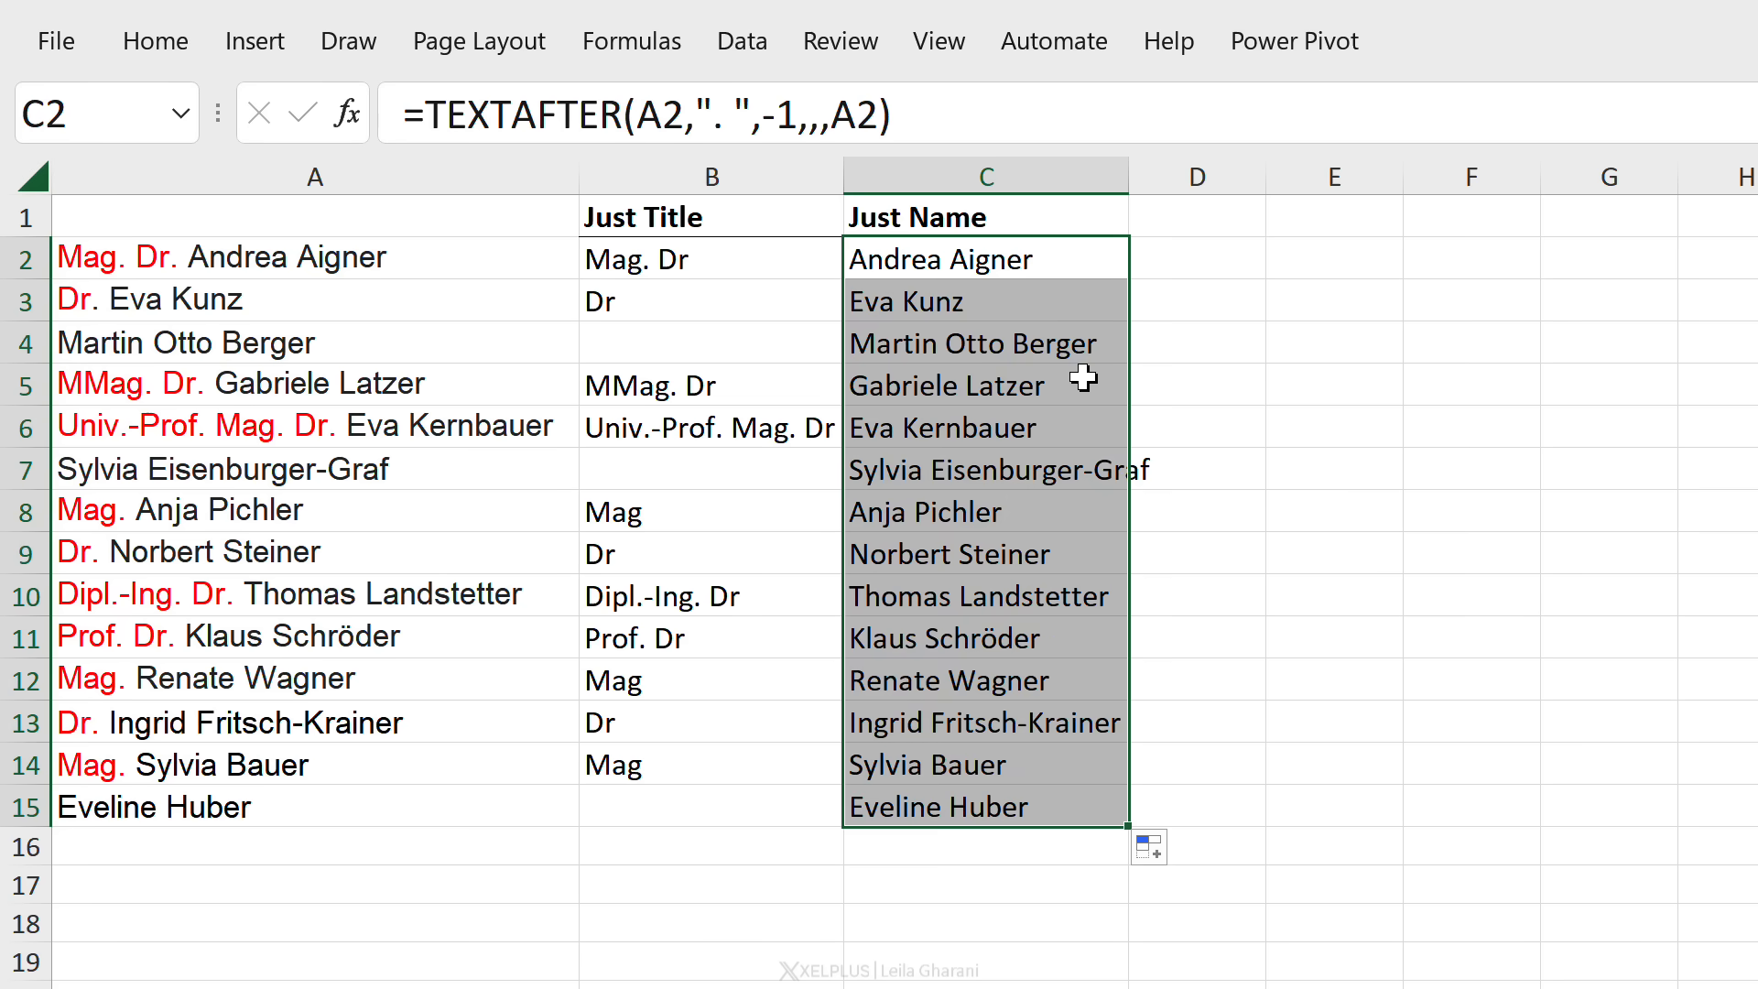